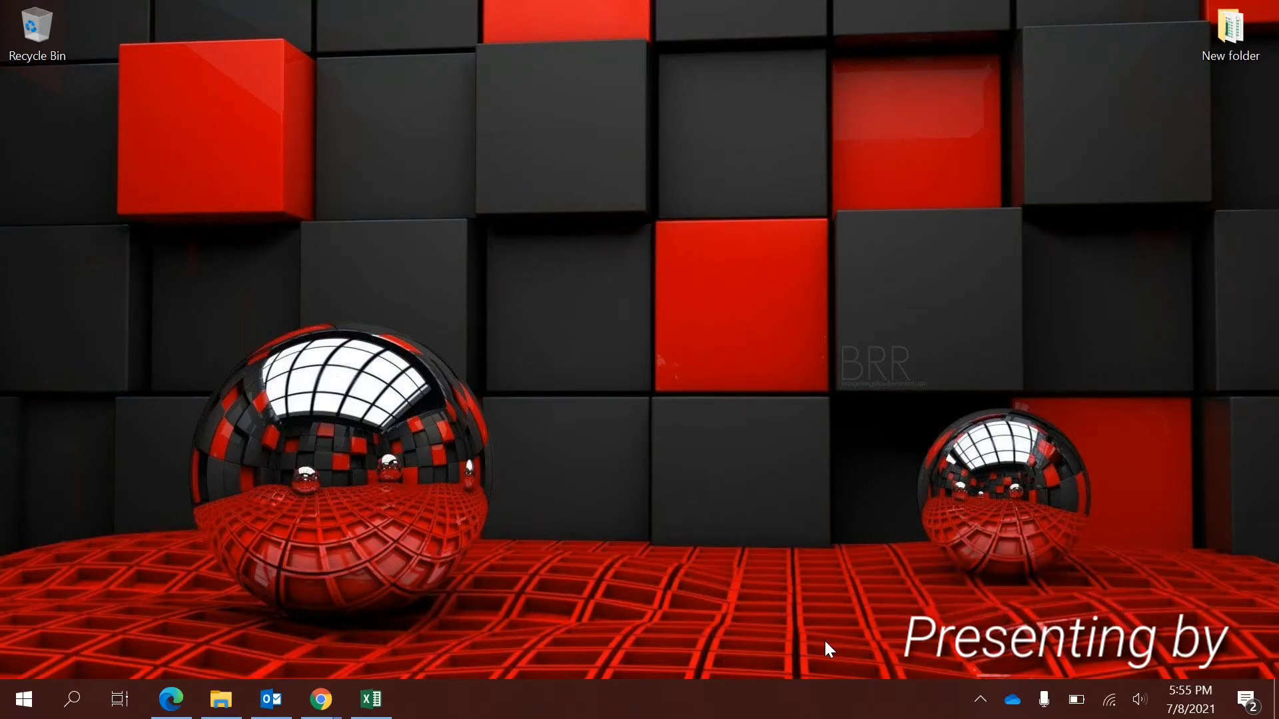
Switch to the Excel workbook 03_Data Sorting Part 1 and add filters to the whole Region, Product and Grand_Total table
{"action": "left_click", "coordinate": [385, 706]}
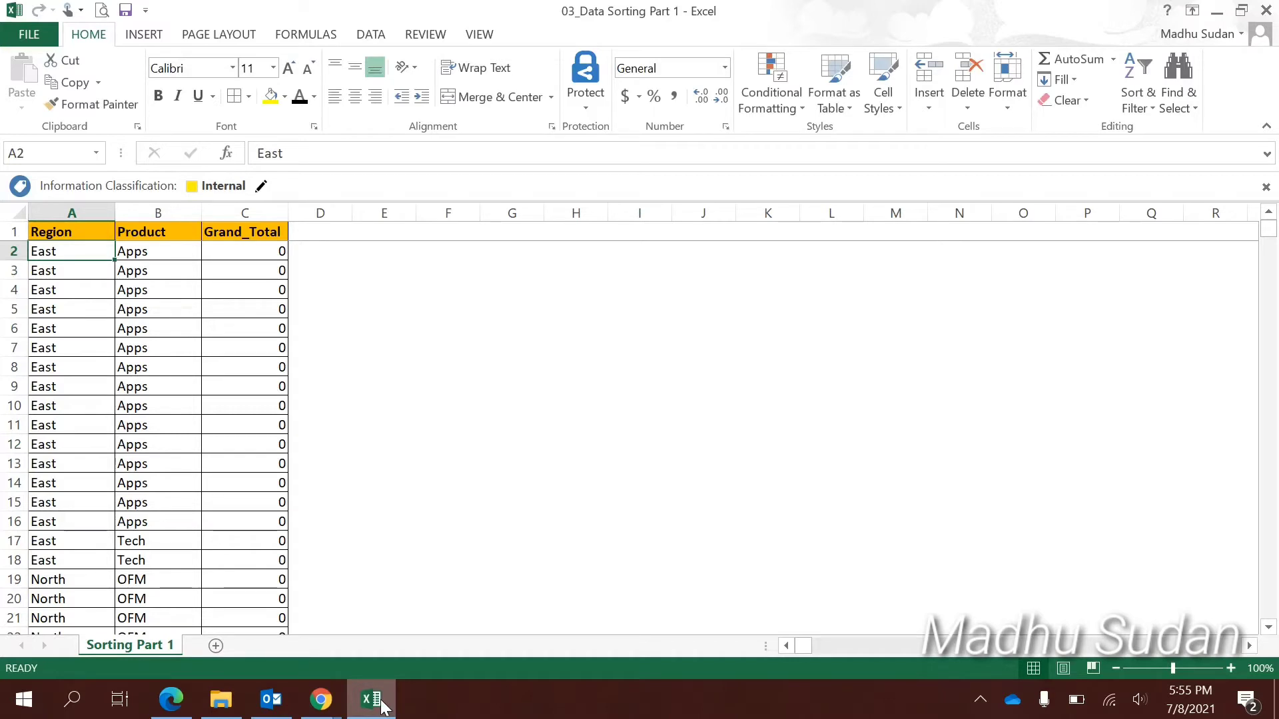
{"action": "key", "text": "Up"}
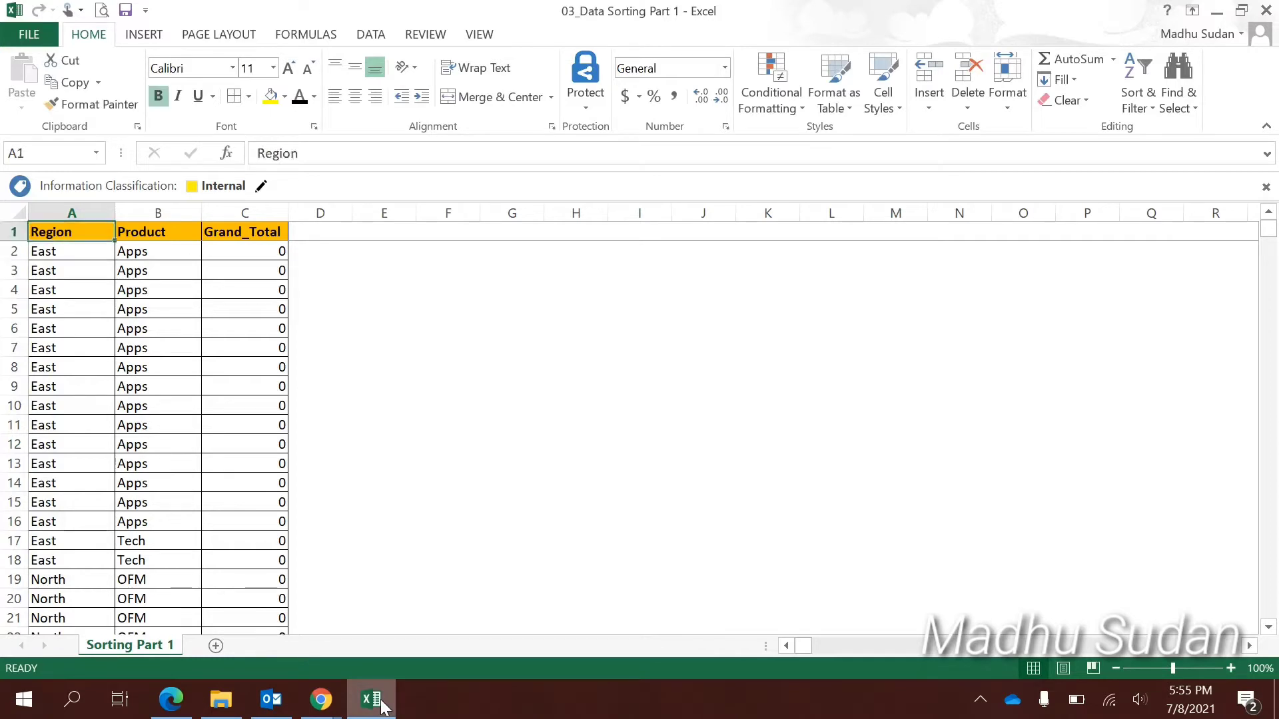
{"action": "key", "text": "ctrl+shift+Right"}
{"action": "key", "text": "ctrl+shift+Down"}
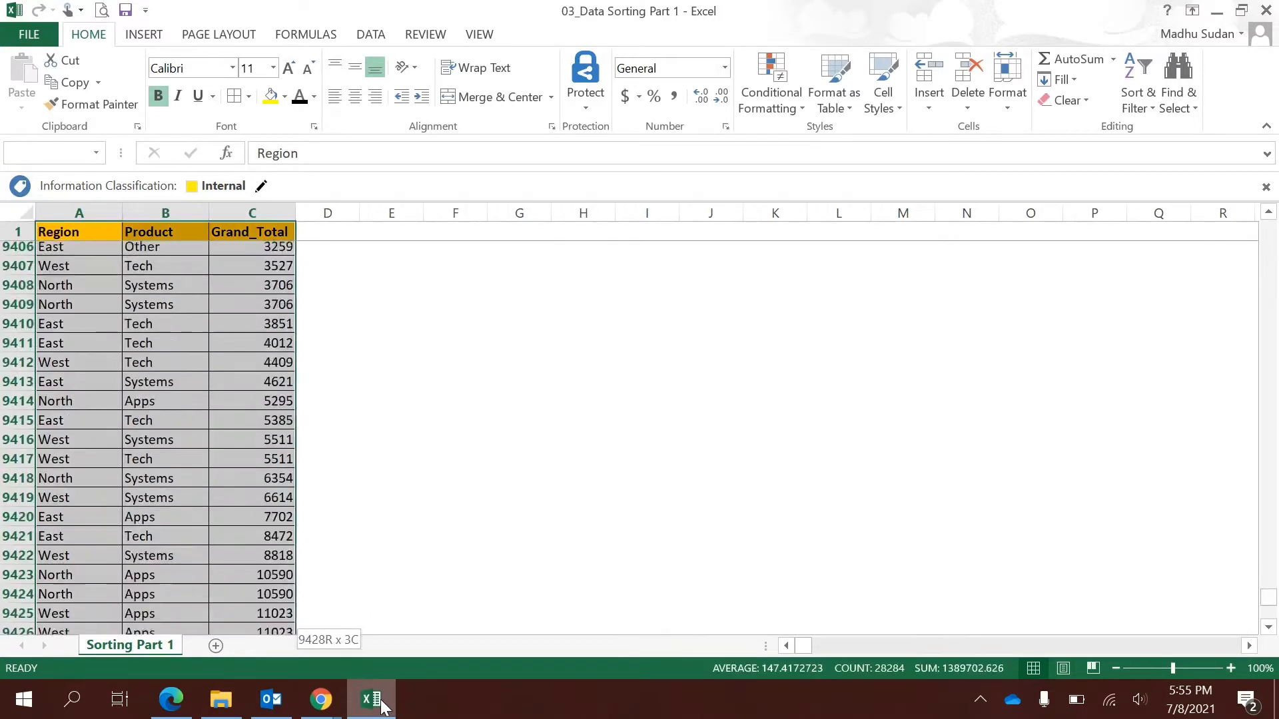
{"action": "key", "text": "ctrl+shift+l"}
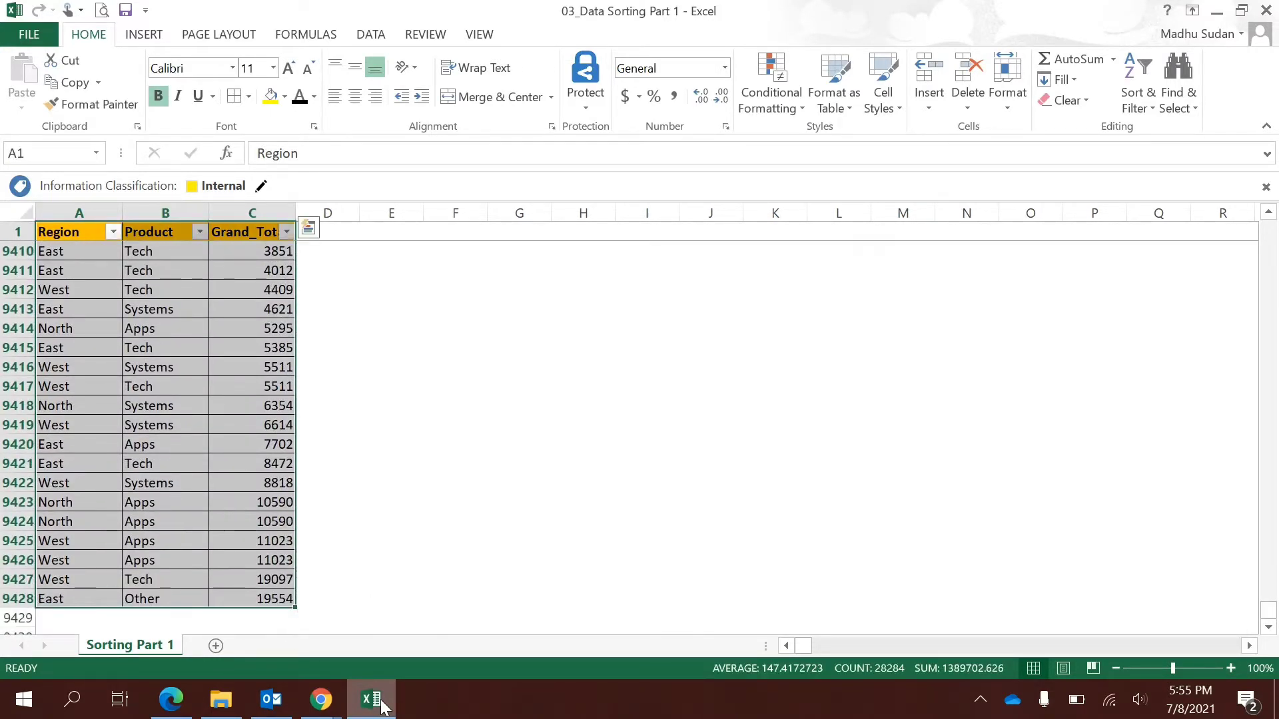
Examine the extent of the header row and of the data rows beneath it, down to the last record
{"action": "key", "text": "ctrl+Home"}
{"action": "key", "text": "ctrl+shift+Right"}
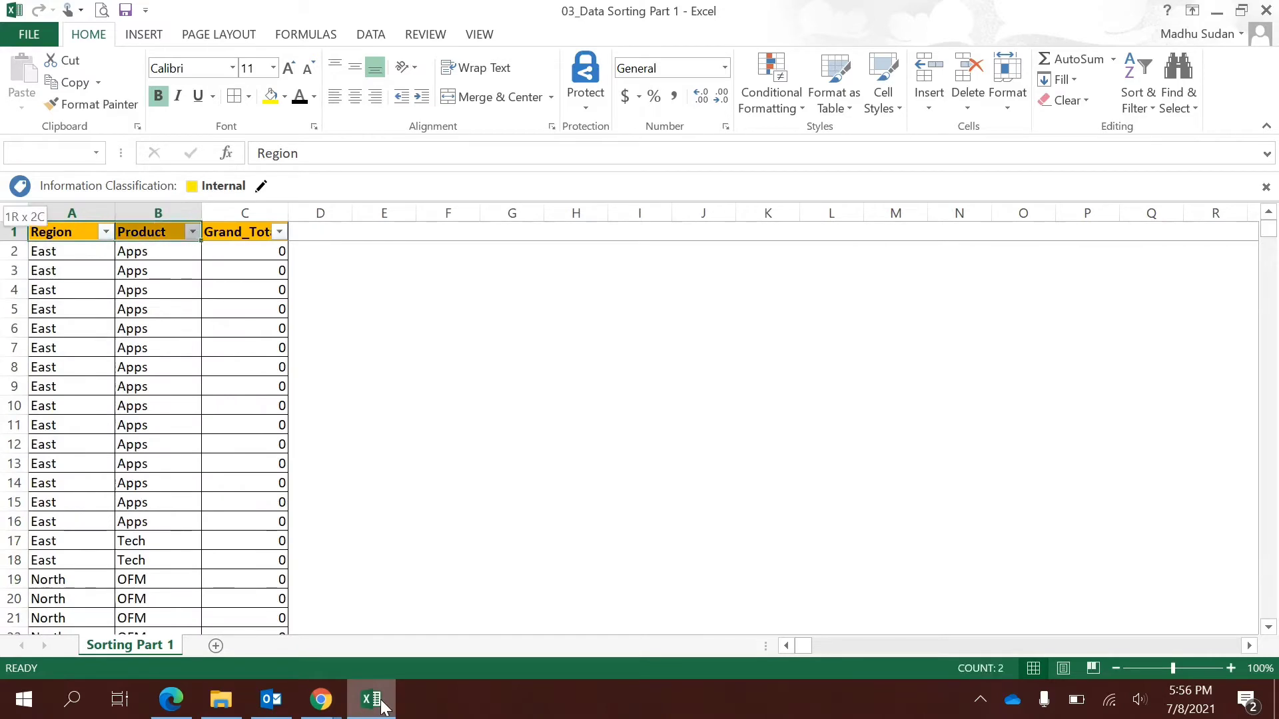
{"action": "key", "text": "Down"}
{"action": "key", "text": "ctrl+shift+Right"}
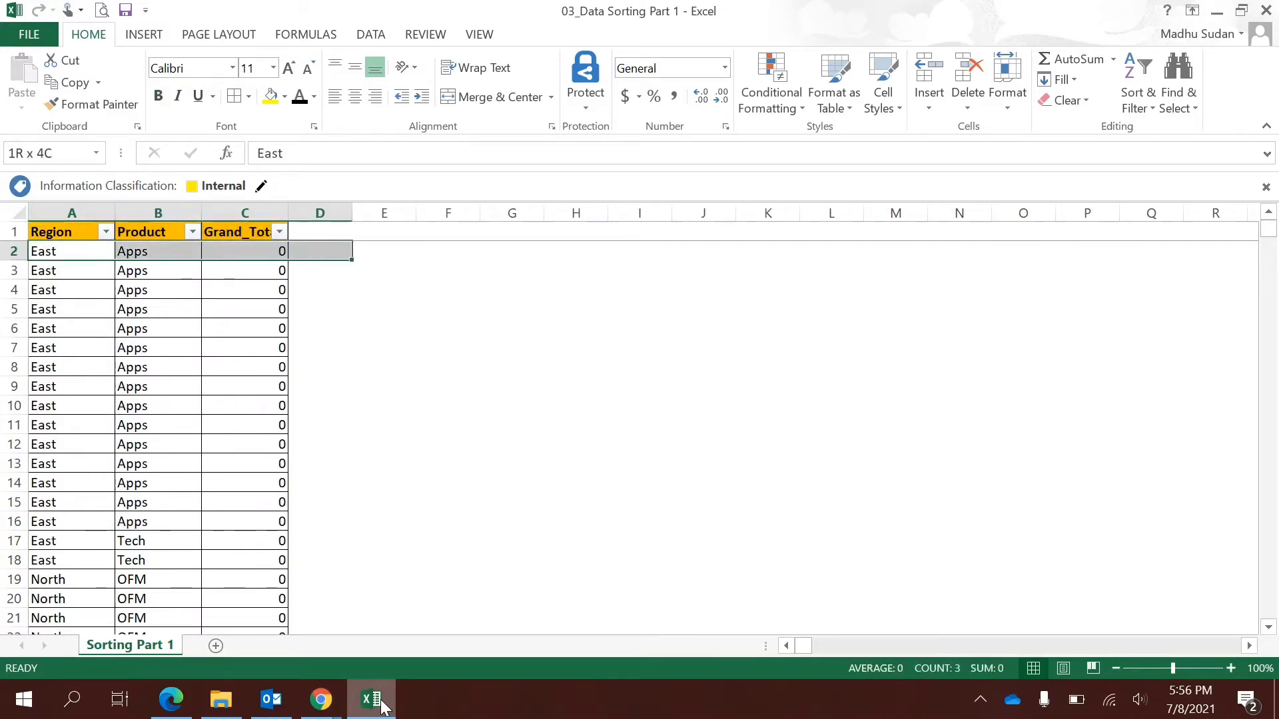
{"action": "key", "text": "ctrl+shift+Down"}
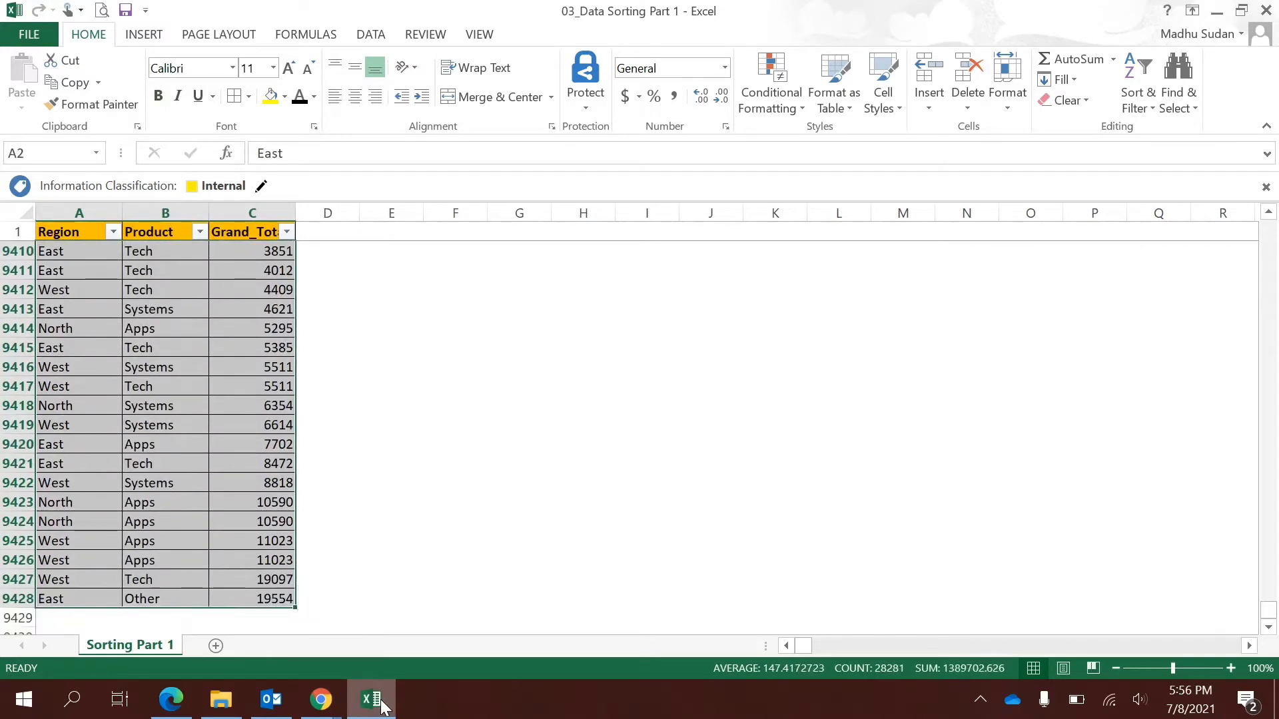
Examine the sort options and filter values offered for the Region column without applying any
{"action": "key", "text": "ctrl+Home"}
{"action": "key", "text": "alt+Down"}
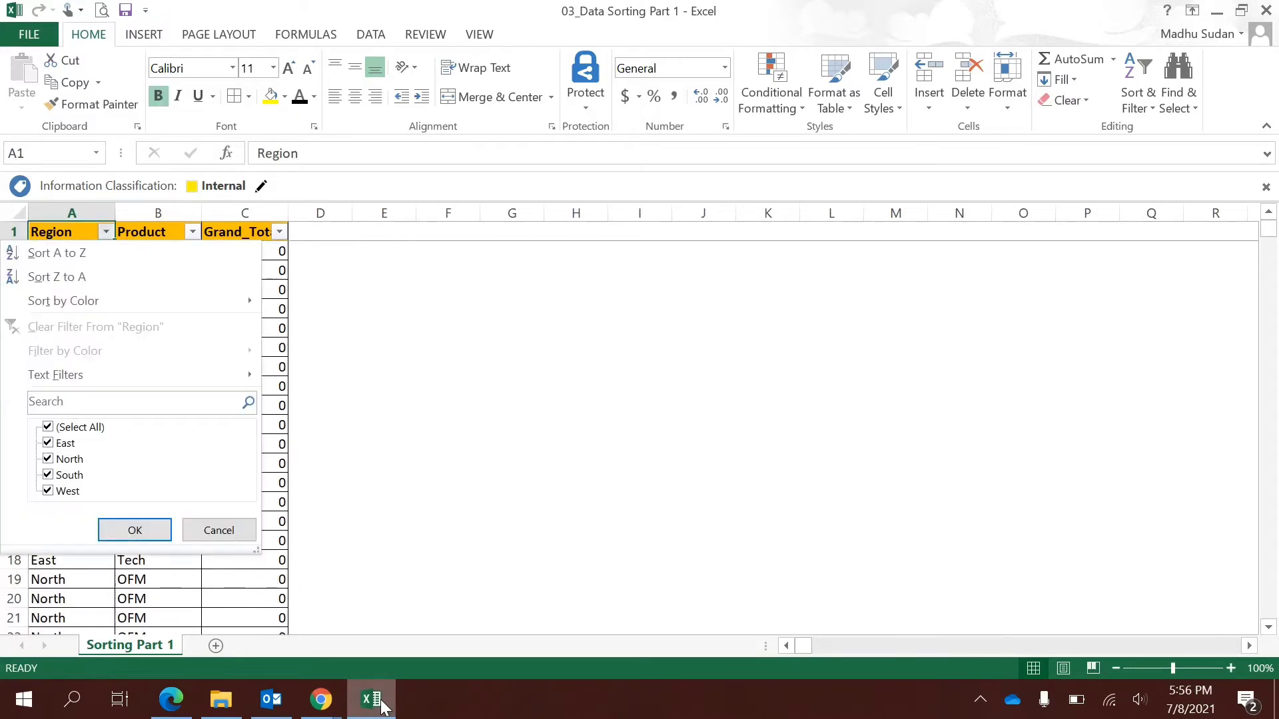
{"action": "key", "text": "Down"}
{"action": "key", "text": "Down"}
{"action": "key", "text": "Down"}
{"action": "key", "text": "Down"}
{"action": "key", "text": "Down"}
{"action": "key", "text": "Down"}
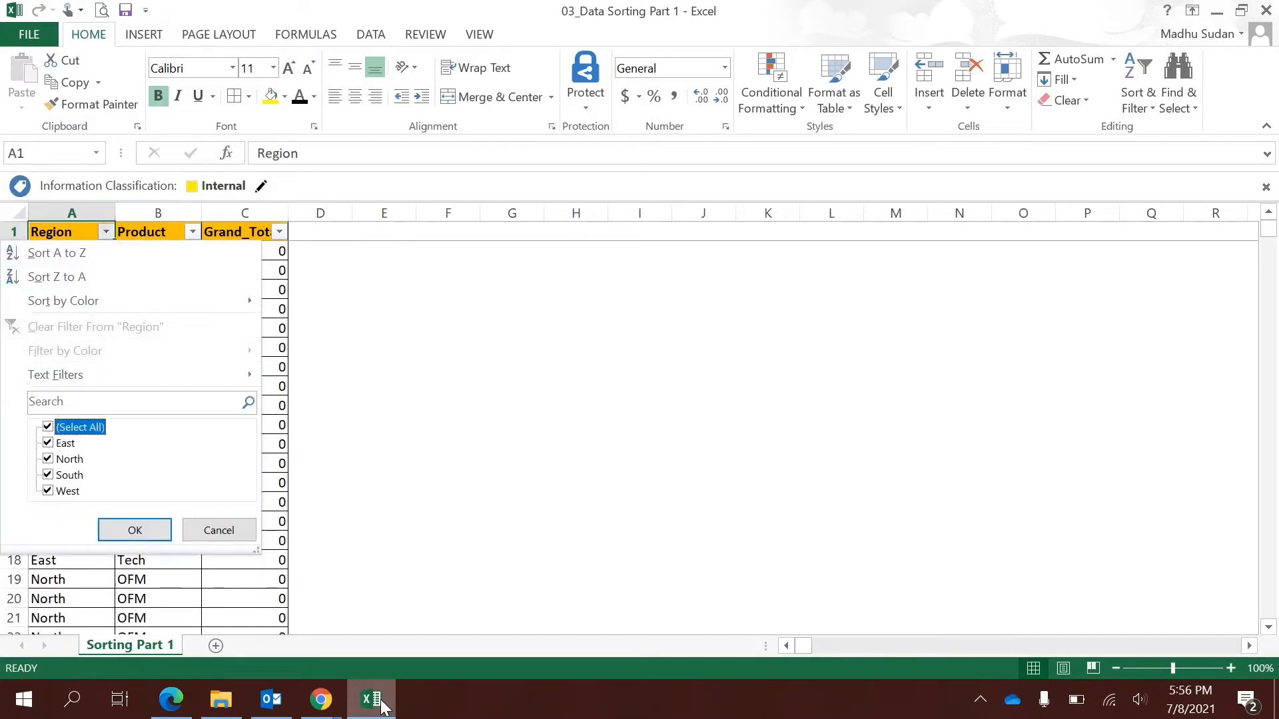
{"action": "key", "text": "Down"}
{"action": "key", "text": "Escape"}
Examine the sort options and filter values offered for the Product column without applying any
{"action": "key", "text": "Right"}
{"action": "key", "text": "alt+Down"}
{"action": "key", "text": "Down"}
{"action": "key", "text": "Down"}
{"action": "key", "text": "Down"}
{"action": "key", "text": "Down"}
{"action": "key", "text": "Down"}
{"action": "key", "text": "Down"}
{"action": "key", "text": "Down"}
{"action": "key", "text": "Down"}
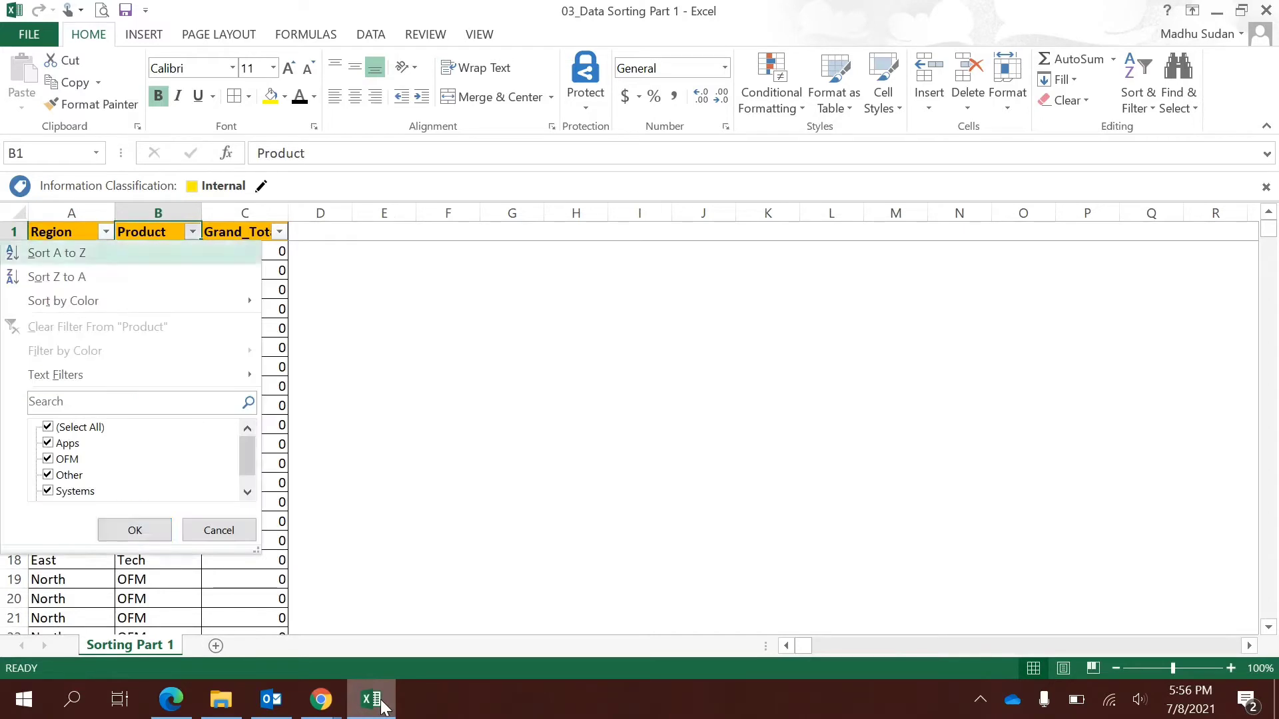
{"action": "key", "text": "Up"}
{"action": "key", "text": "Up"}
{"action": "key", "text": "Down"}
{"action": "key", "text": "Down"}
{"action": "key", "text": "Escape"}
Examine the sort options and the filter values of the Grand_Total column through to the largest amounts
{"action": "key", "text": "Right"}
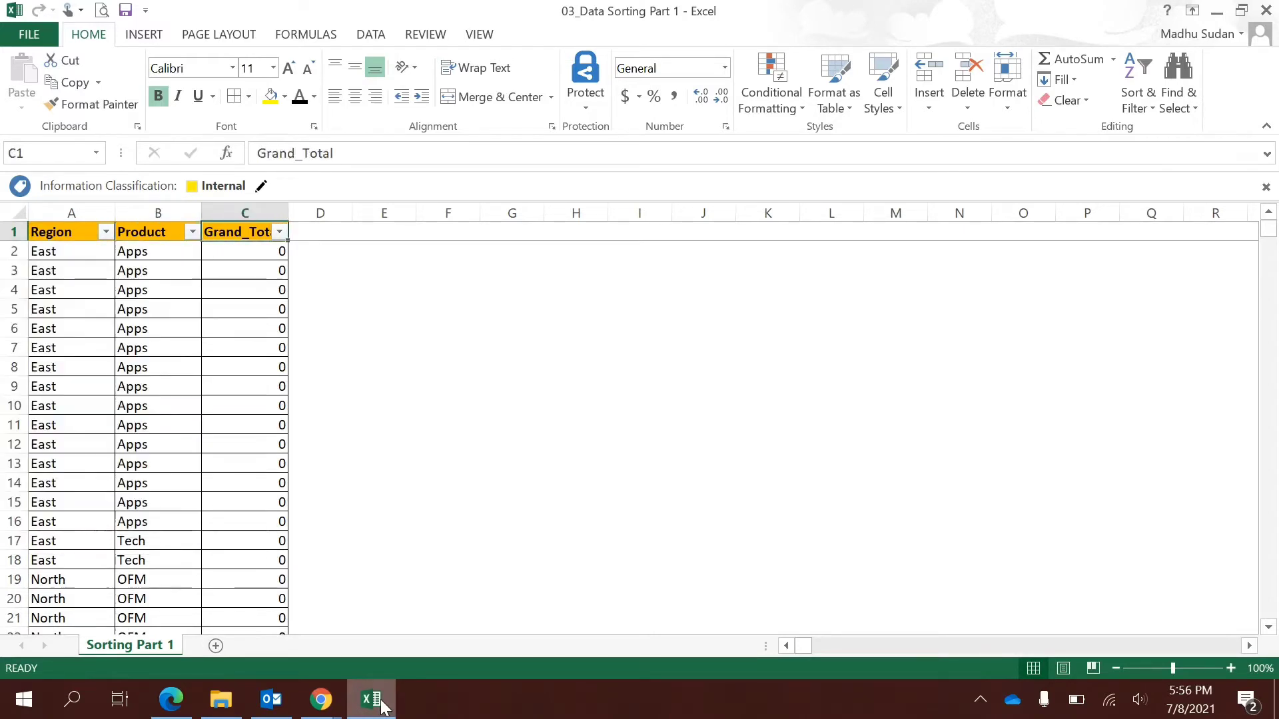
{"action": "key", "text": "alt+Down"}
{"action": "key", "text": "Escape"}
{"action": "key", "text": "Down"}
{"action": "key", "text": "Down"}
{"action": "key", "text": "Down"}
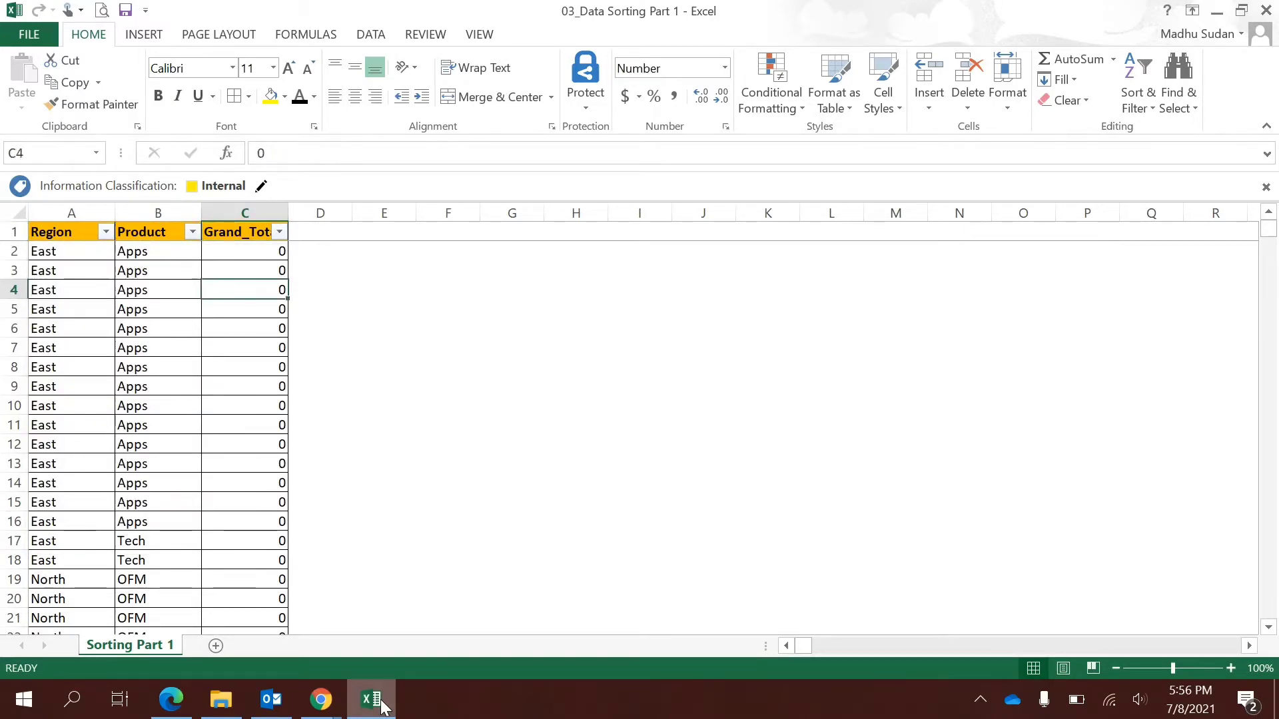
{"action": "key", "text": "Up"}
{"action": "key", "text": "Up"}
{"action": "key", "text": "Up"}
{"action": "key", "text": "alt+Down"}
{"action": "key", "text": "Down"}
{"action": "key", "text": "Down"}
{"action": "key", "text": "Down"}
{"action": "key", "text": "Down"}
{"action": "key", "text": "Down"}
{"action": "key", "text": "Down"}
{"action": "key", "text": "Down"}
{"action": "key", "text": "Down"}
{"action": "key", "text": "Down"}
{"action": "key", "text": "Down"}
{"action": "key", "text": "Down"}
{"action": "key", "text": "Down"}
{"action": "key", "text": "Down"}
{"action": "key", "text": "Down"}
{"action": "key", "text": "Down"}
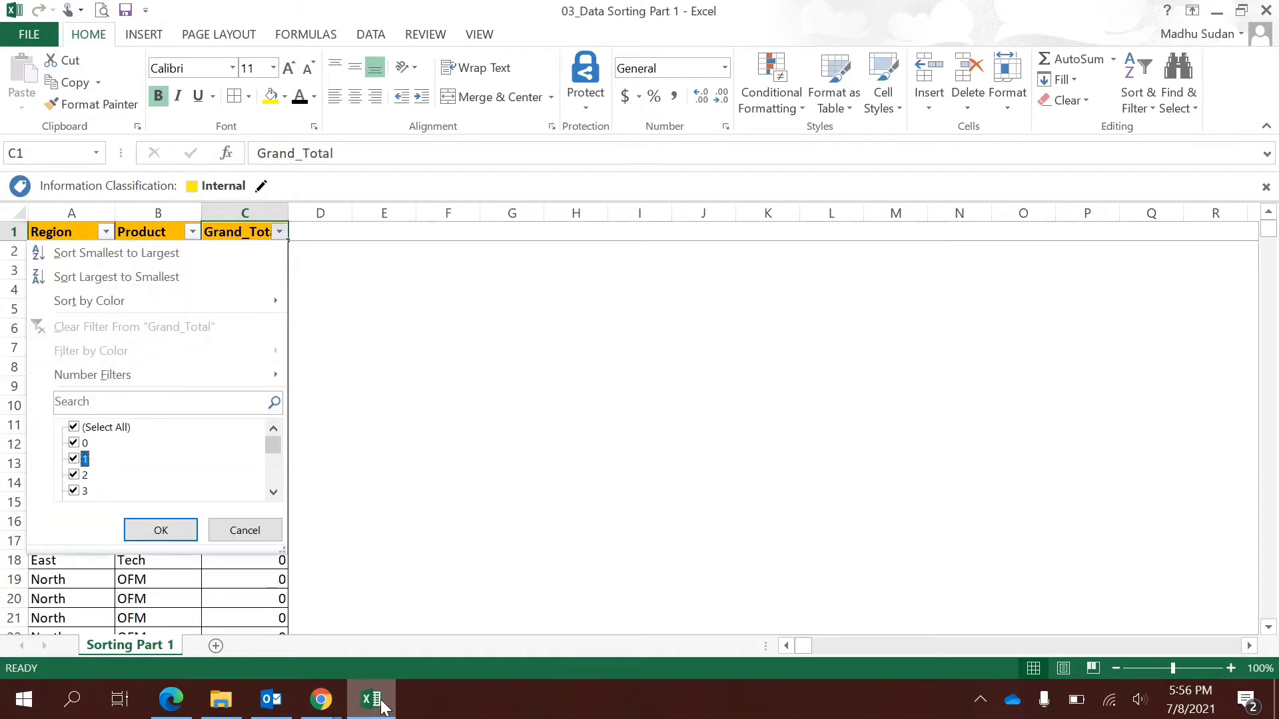
{"action": "key", "text": "End"}
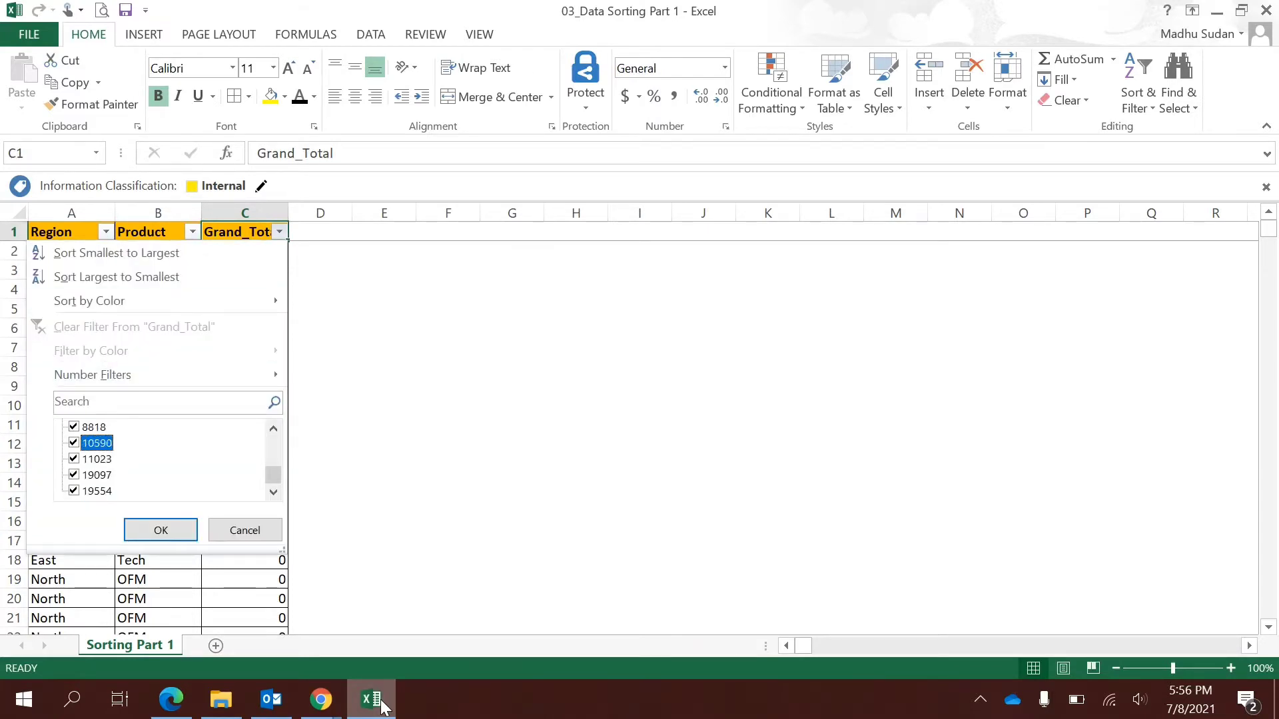
{"action": "key", "text": "Escape"}
Remove the filters from the table's header row
{"action": "key", "text": "Left"}
{"action": "key", "text": "Down"}
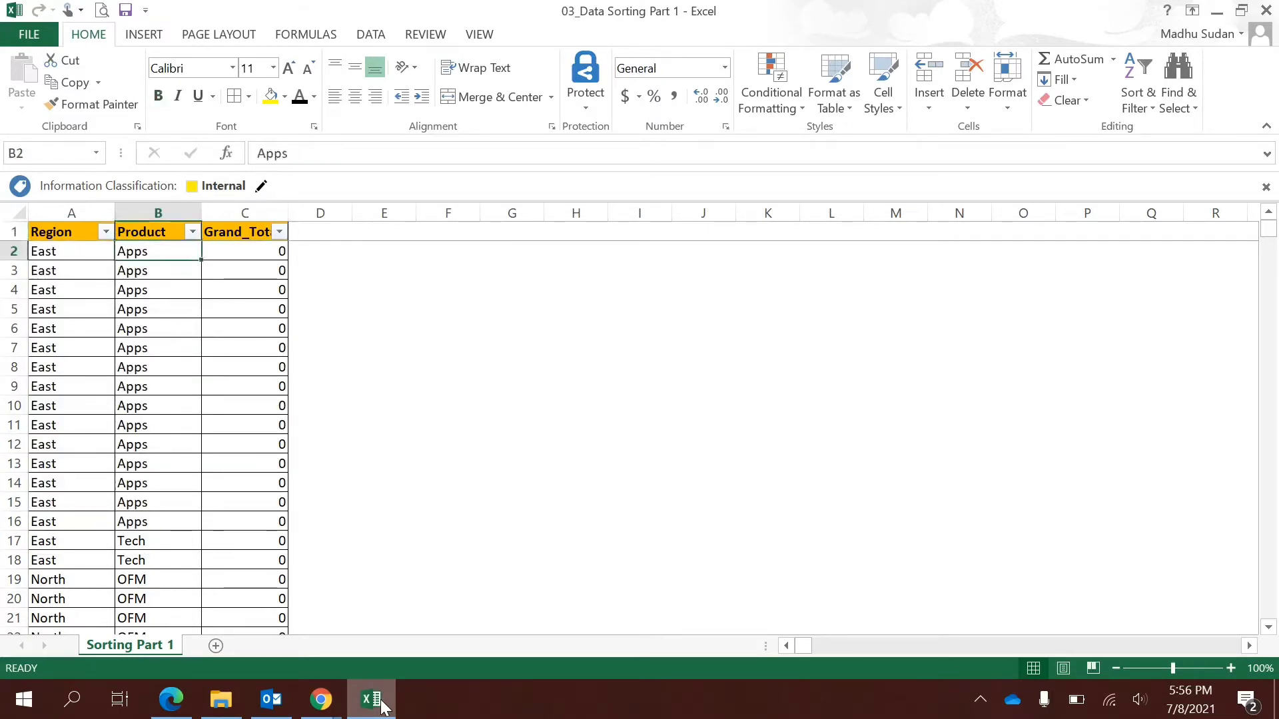
{"action": "key", "text": "Up"}
{"action": "key", "text": "ctrl+shift+l"}
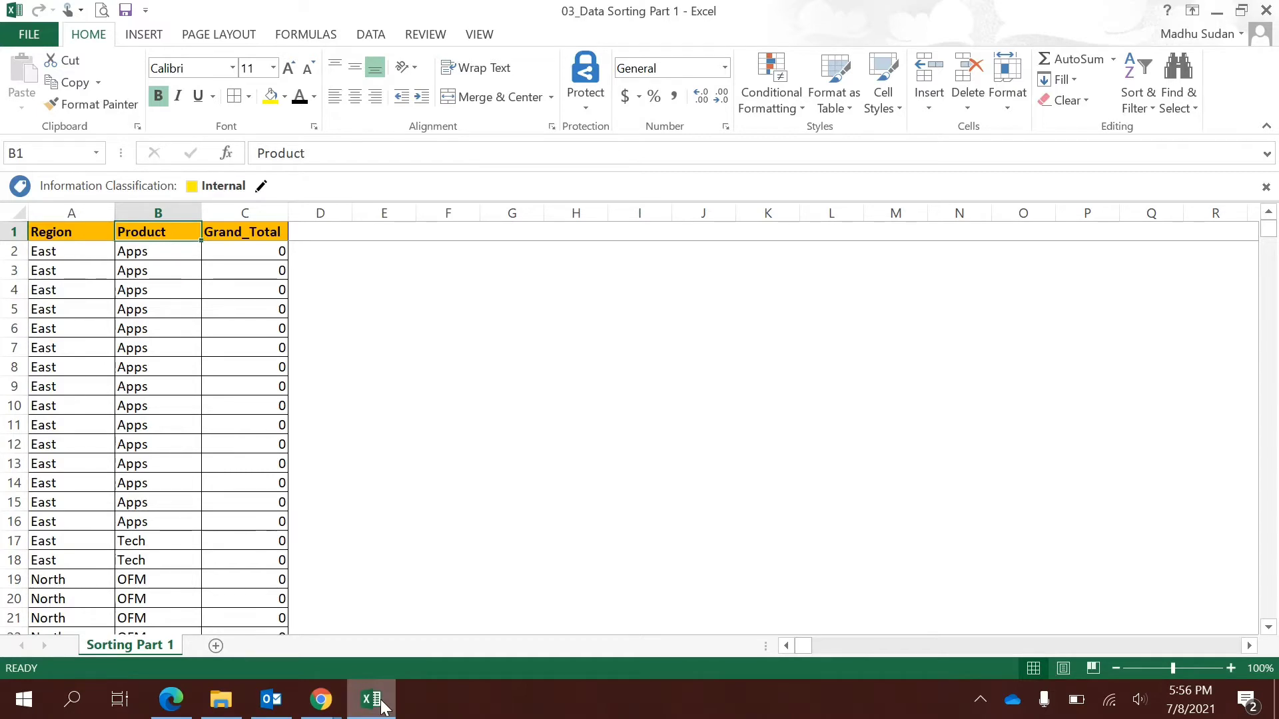
Delete the existing Grand_Total, Region and Product levels from the table's Sort settings and apply the empty setup
{"action": "left_click", "coordinate": [371, 37]}
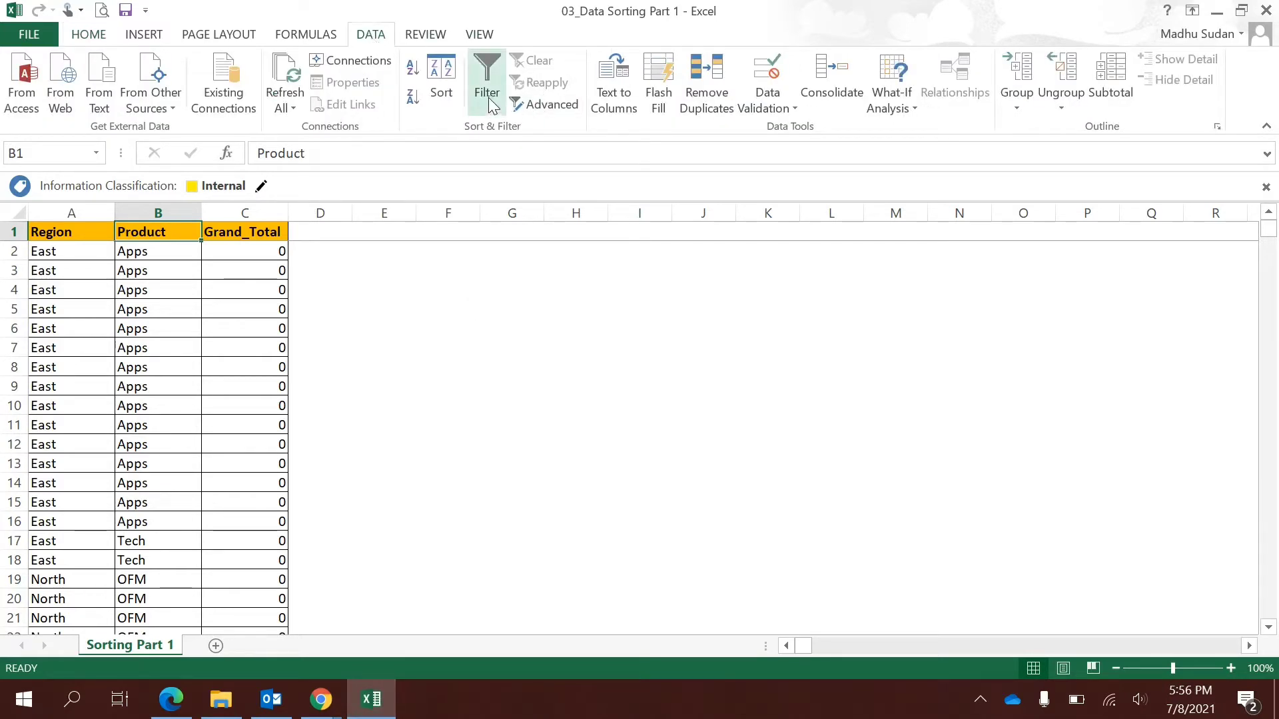
{"action": "left_click", "coordinate": [440, 87]}
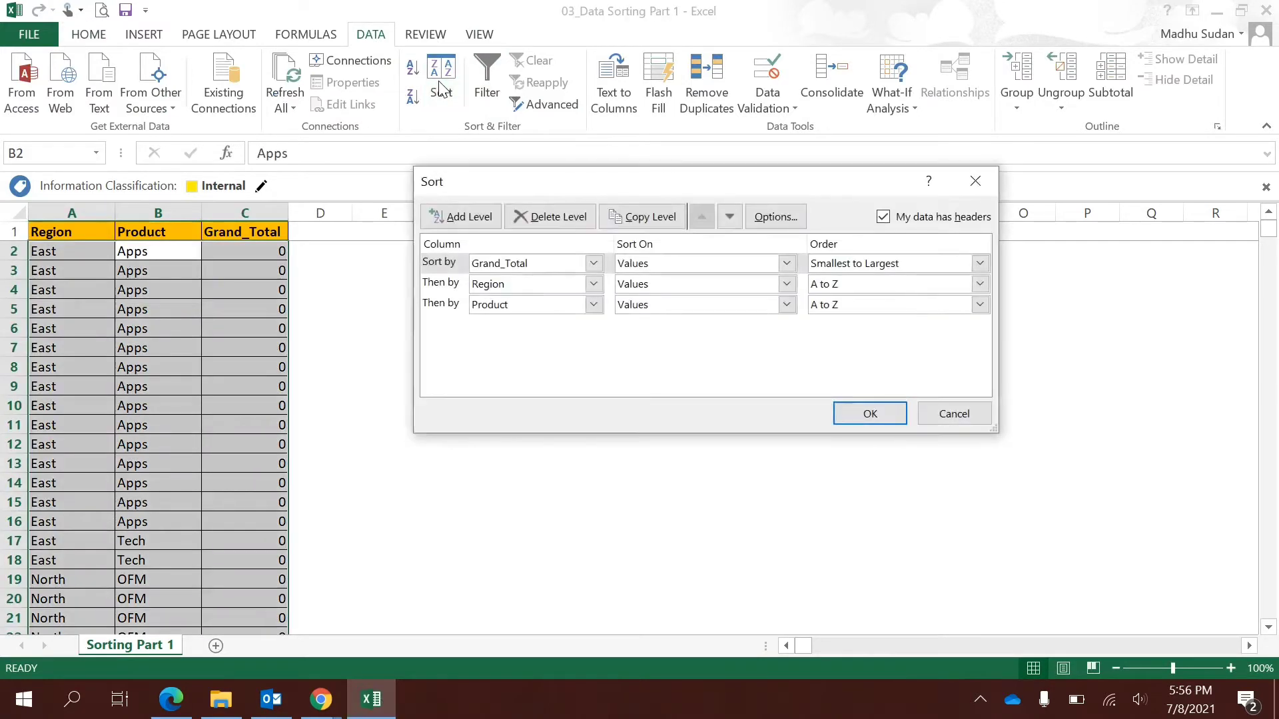
{"action": "left_click", "coordinate": [570, 222]}
{"action": "left_click", "coordinate": [570, 222]}
{"action": "left_click", "coordinate": [570, 222]}
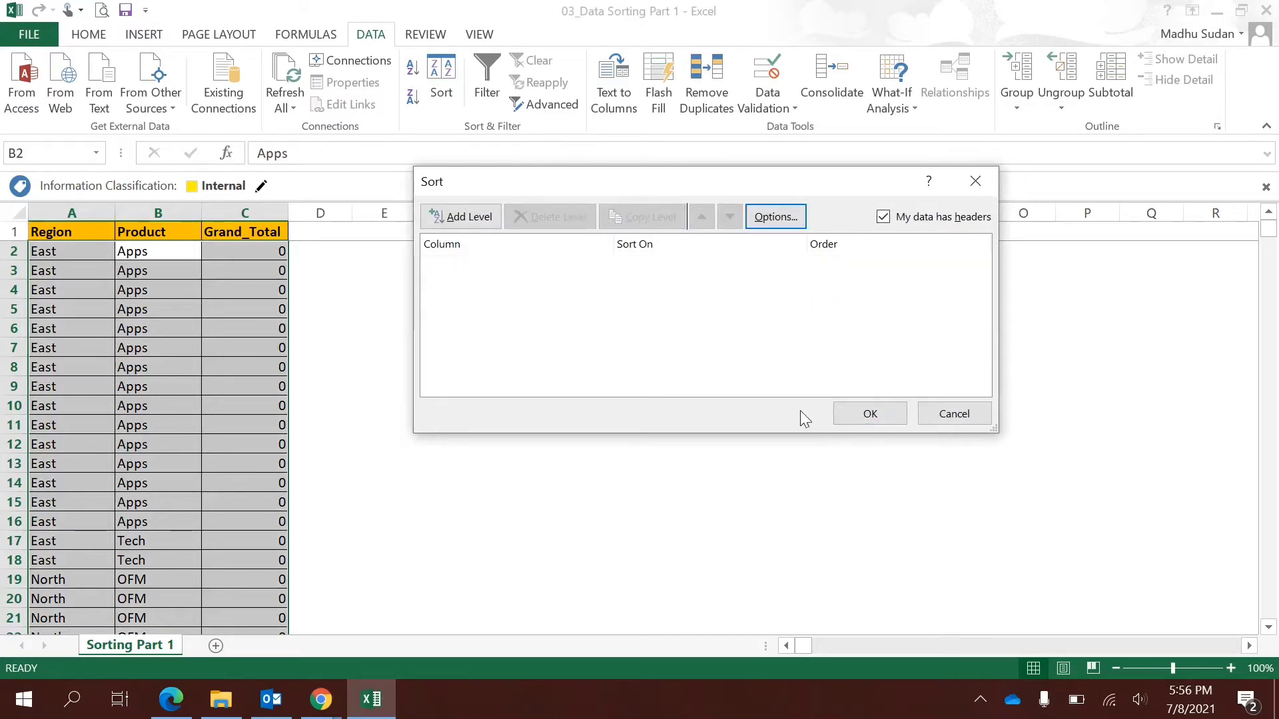
{"action": "left_click", "coordinate": [875, 424]}
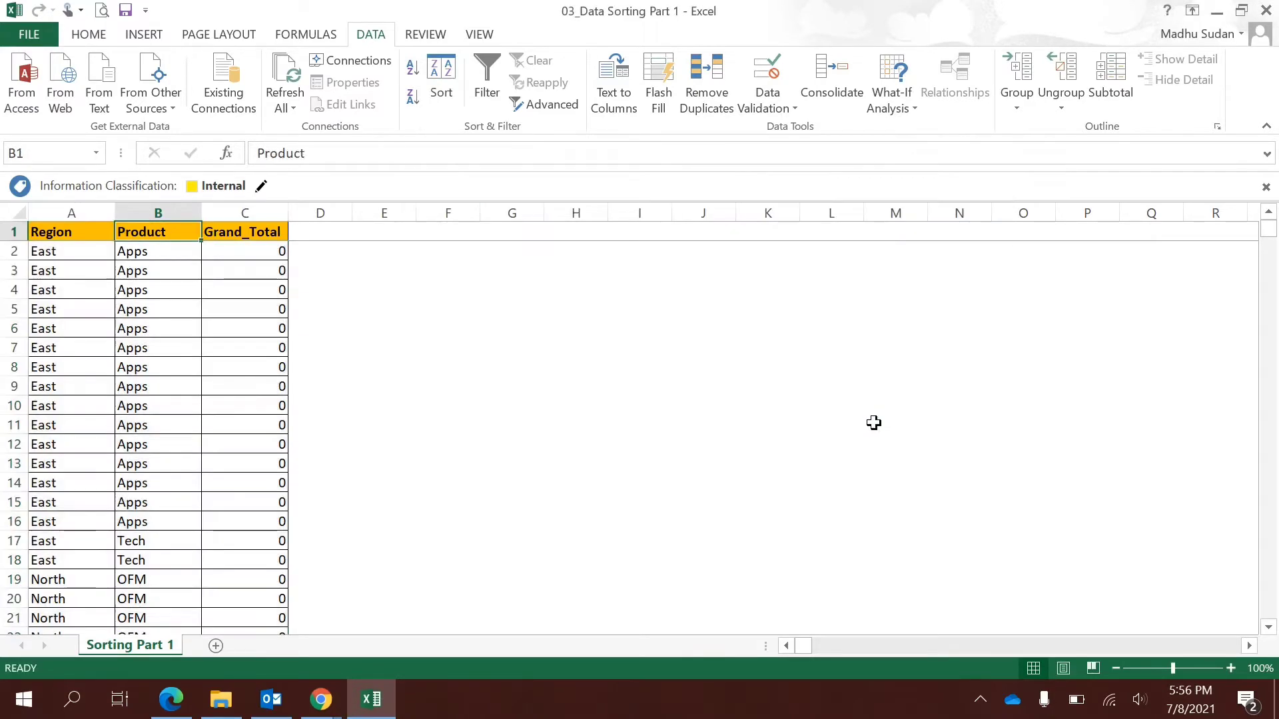
Enter the shortcut note "Alt + D + S" in cell E3
{"action": "key", "text": "Down"}
{"action": "key", "text": "Right"}
{"action": "key", "text": "Right"}
{"action": "key", "text": "Right"}
{"action": "key", "text": "Down"}
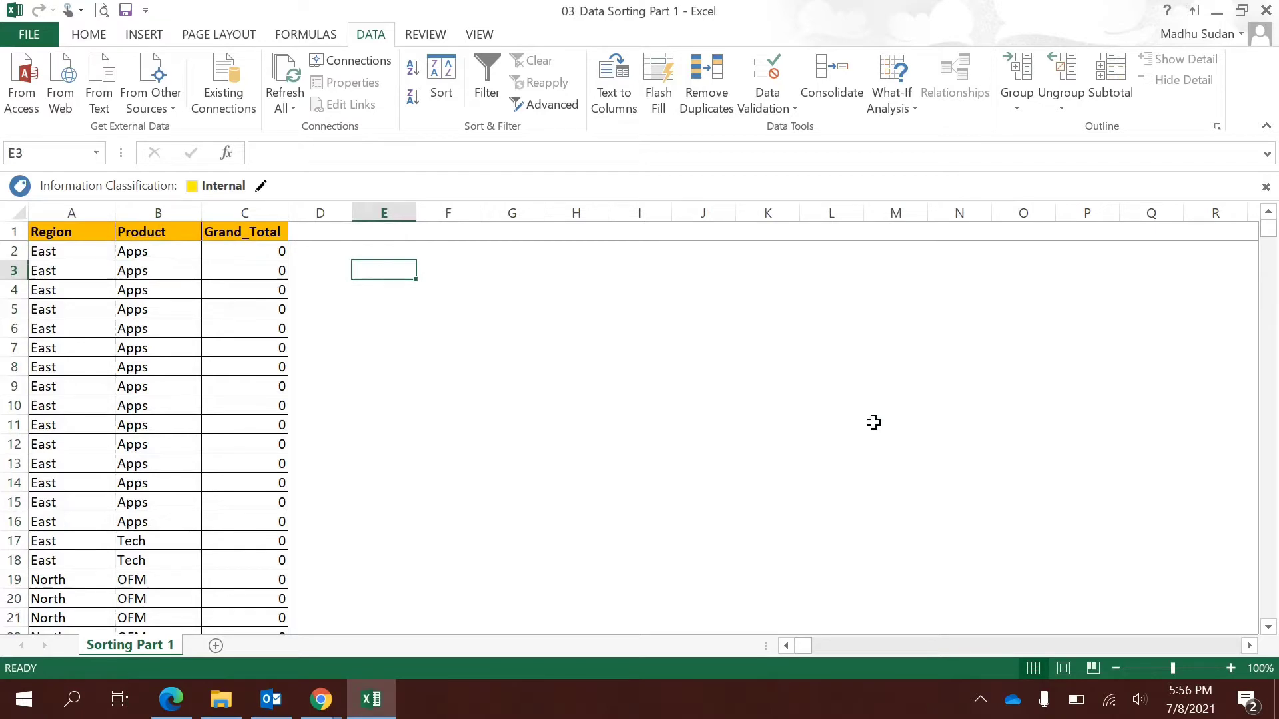
{"action": "type", "text": "Alt"}
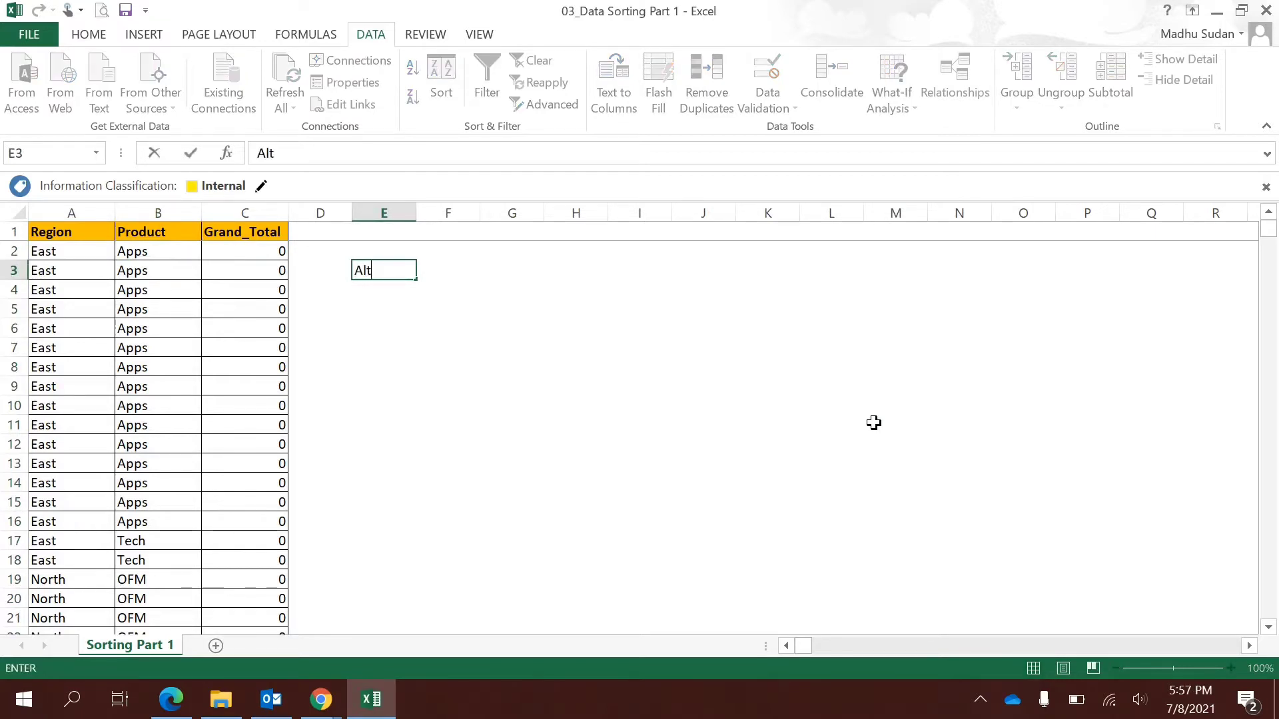
{"action": "type", "text": " + D + S"}
{"action": "key", "text": "Return"}
{"action": "key", "text": "Up"}
{"action": "key", "text": "Up"}
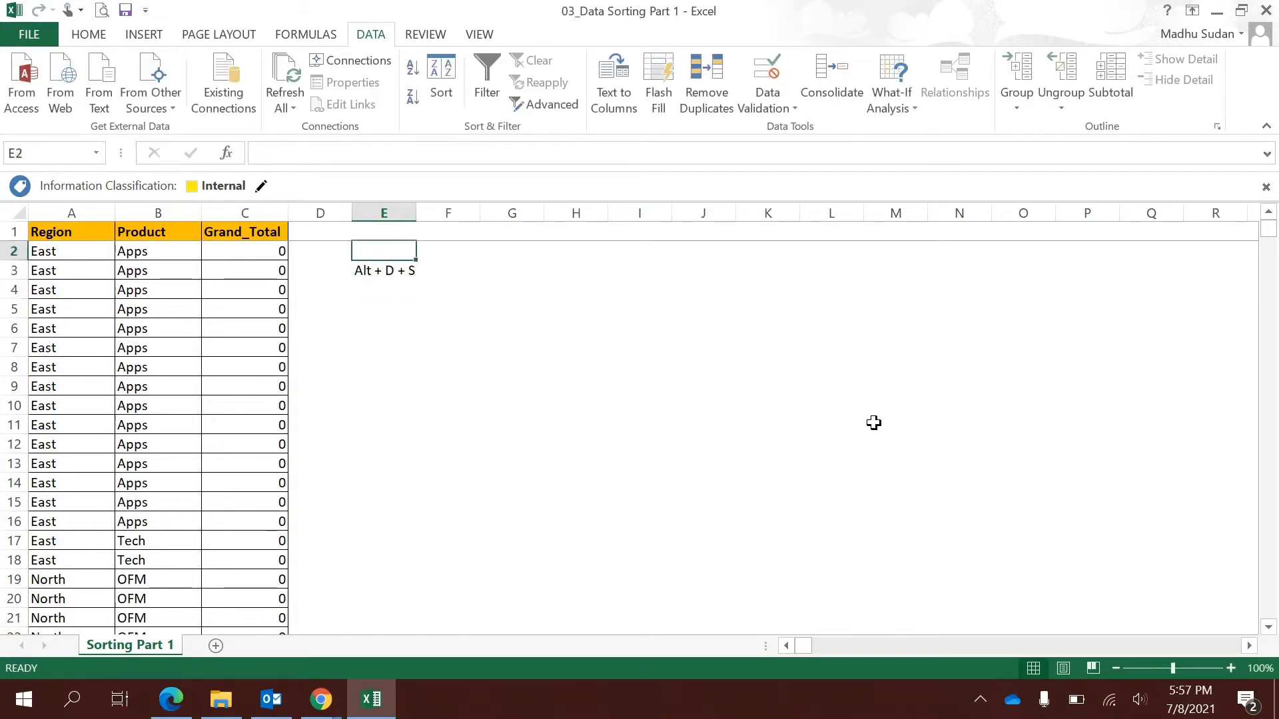
{"action": "key", "text": "Down"}
Sort the whole table, headers included, by Region on Values in A to Z order
{"action": "key", "text": "Up"}
{"action": "key", "text": "Up"}
{"action": "key", "text": "Left"}
{"action": "key", "text": "Left"}
{"action": "key", "text": "Left"}
{"action": "key", "text": "Left"}
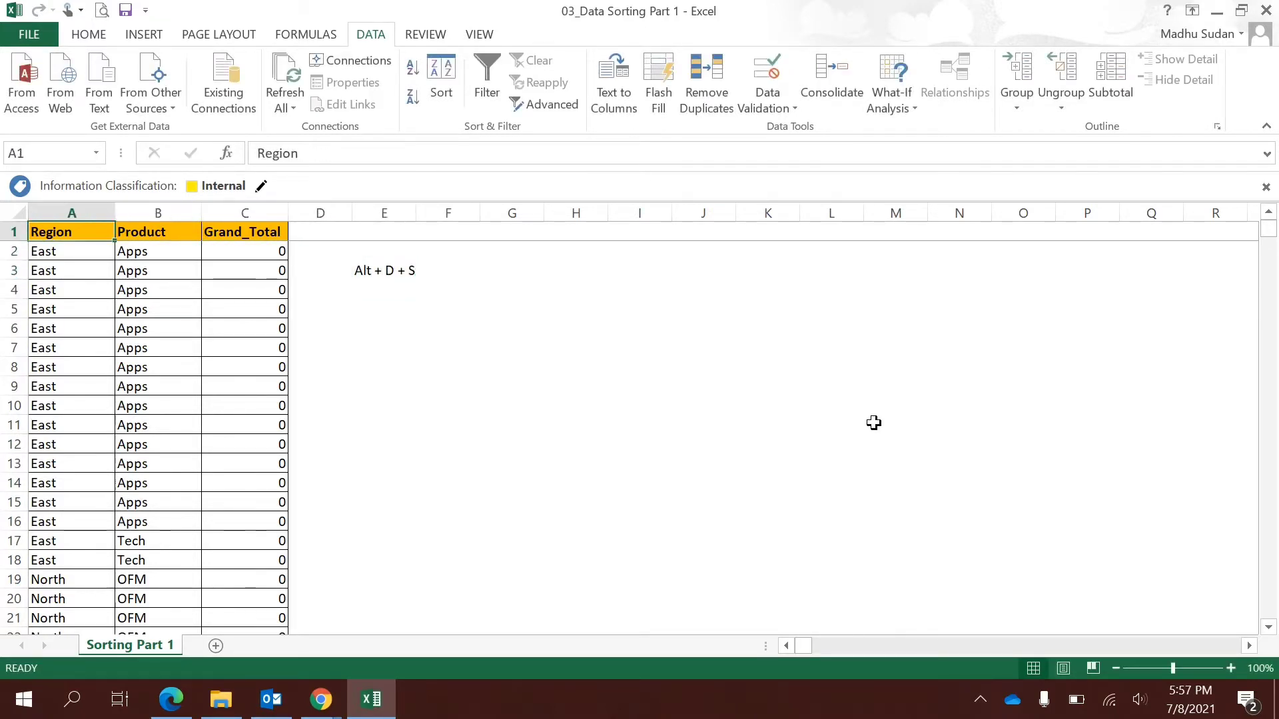
{"action": "key", "text": "ctrl+shift+Right"}
{"action": "key", "text": "ctrl+shift+Down"}
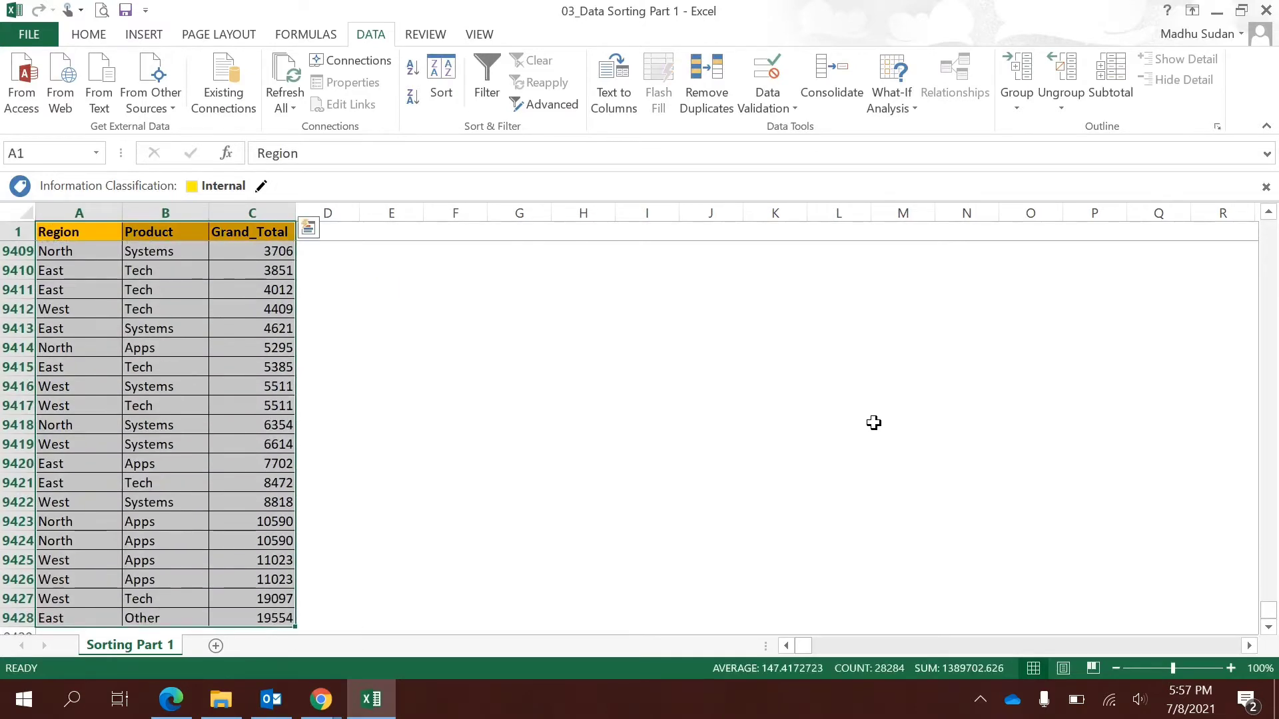
{"action": "key", "text": "alt"}
{"action": "key", "text": "d"}
{"action": "key", "text": "s"}
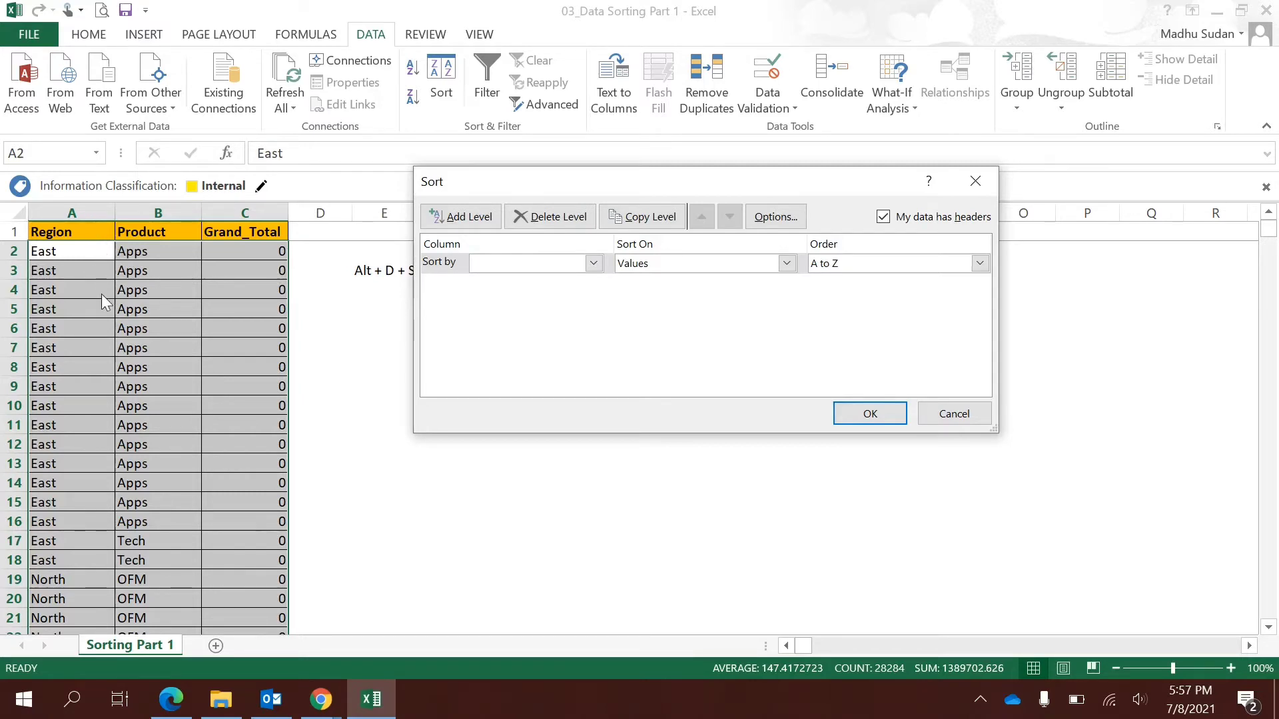
{"action": "left_click", "coordinate": [558, 264]}
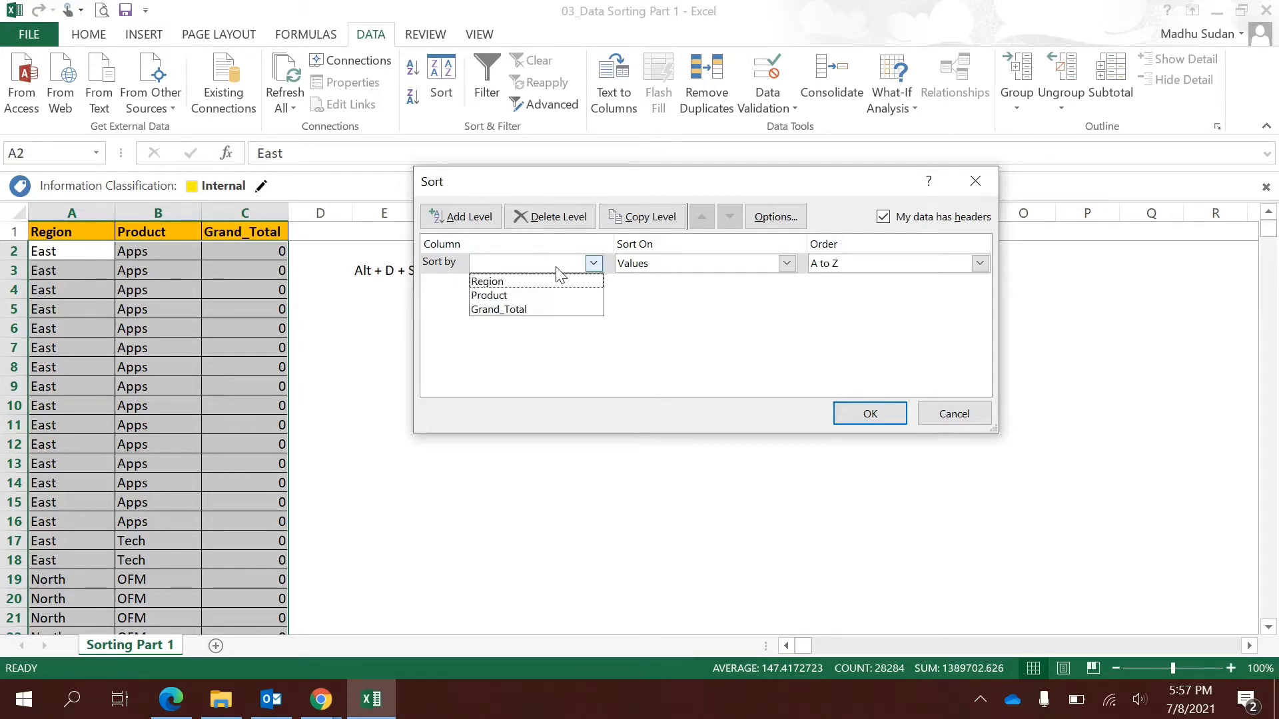
{"action": "left_click", "coordinate": [547, 282]}
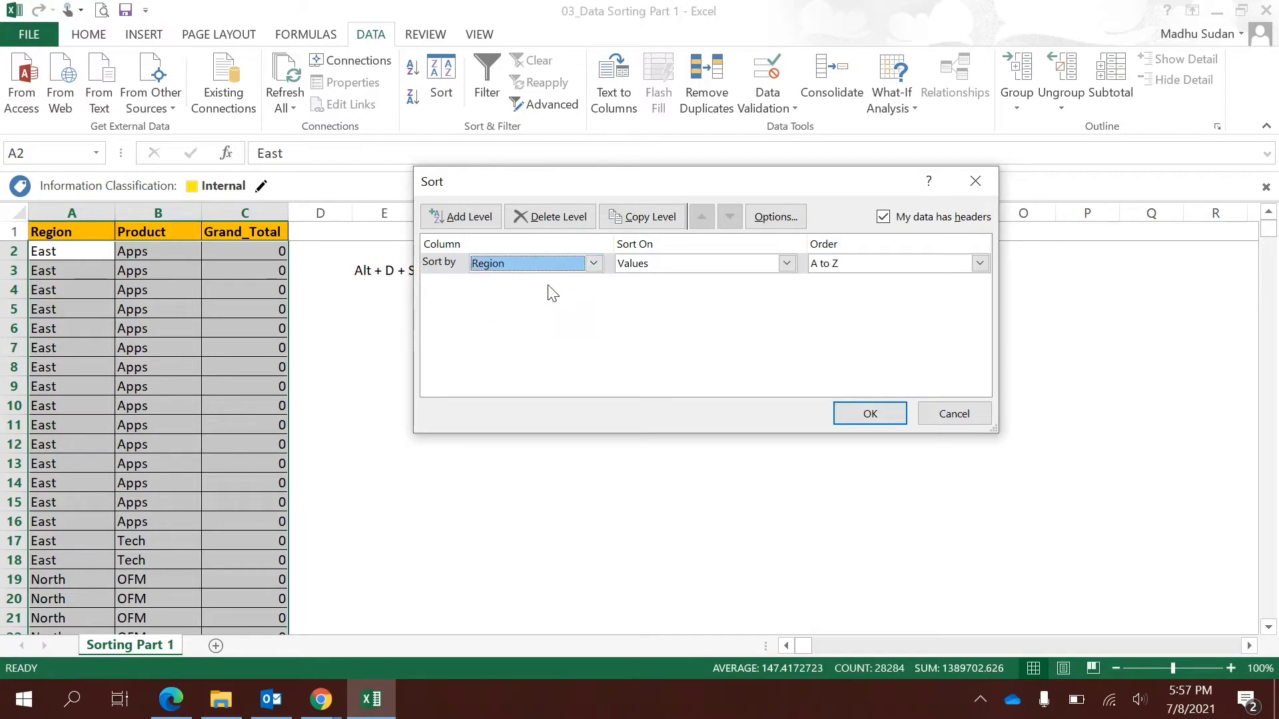
{"action": "left_click", "coordinate": [879, 268]}
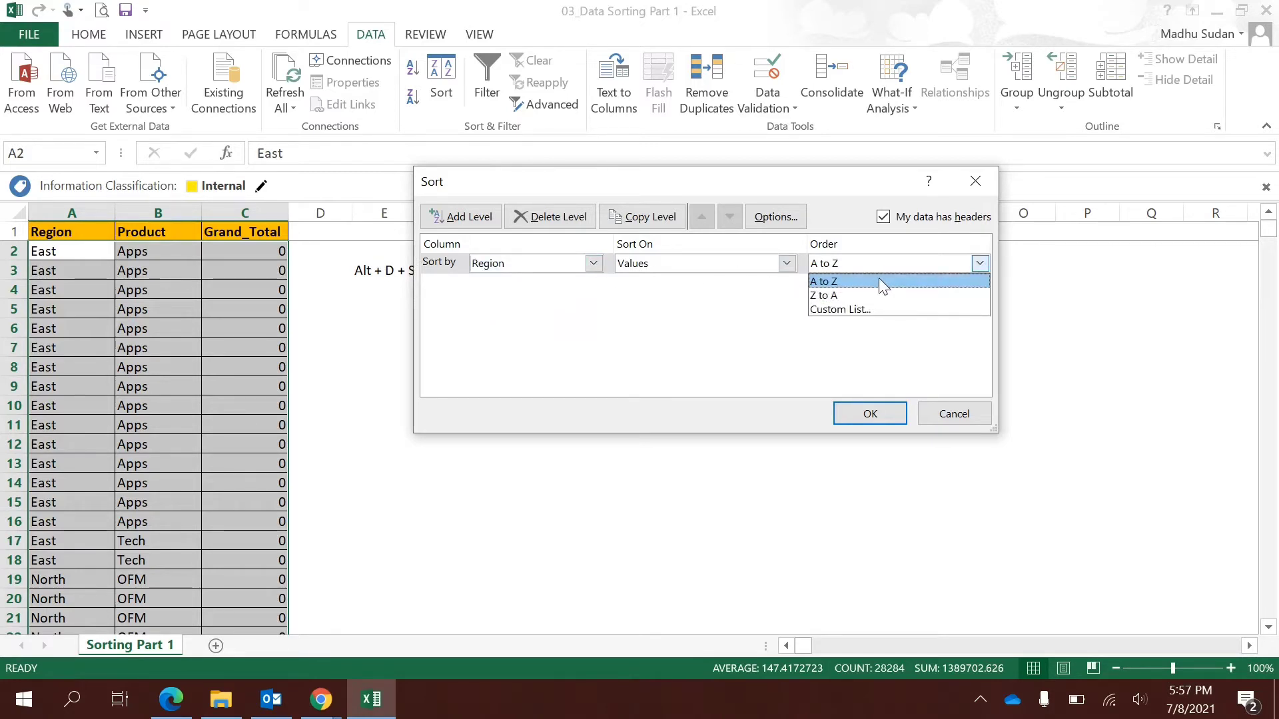
{"action": "left_click", "coordinate": [879, 281]}
{"action": "left_click", "coordinate": [874, 411]}
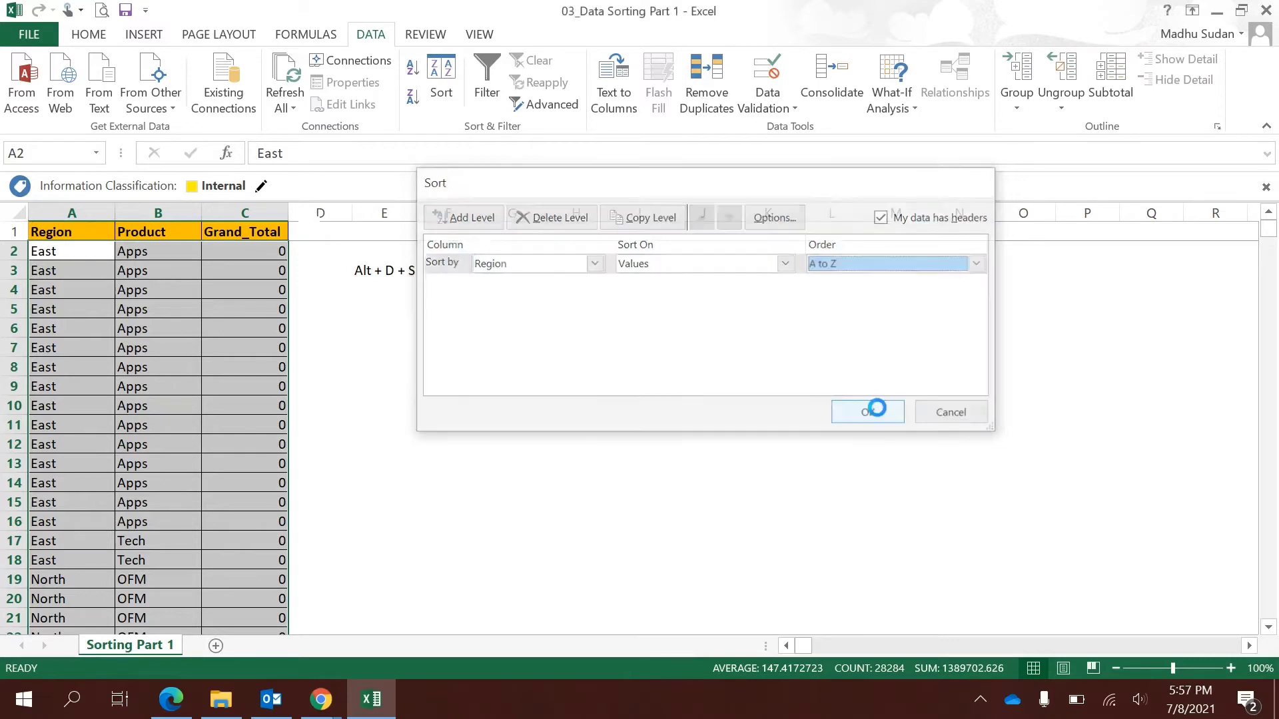
Add a second sort level to the whole table for Product on Values in Z to A order, and apply the sort
{"action": "key", "text": "Down"}
{"action": "key", "text": "Up"}
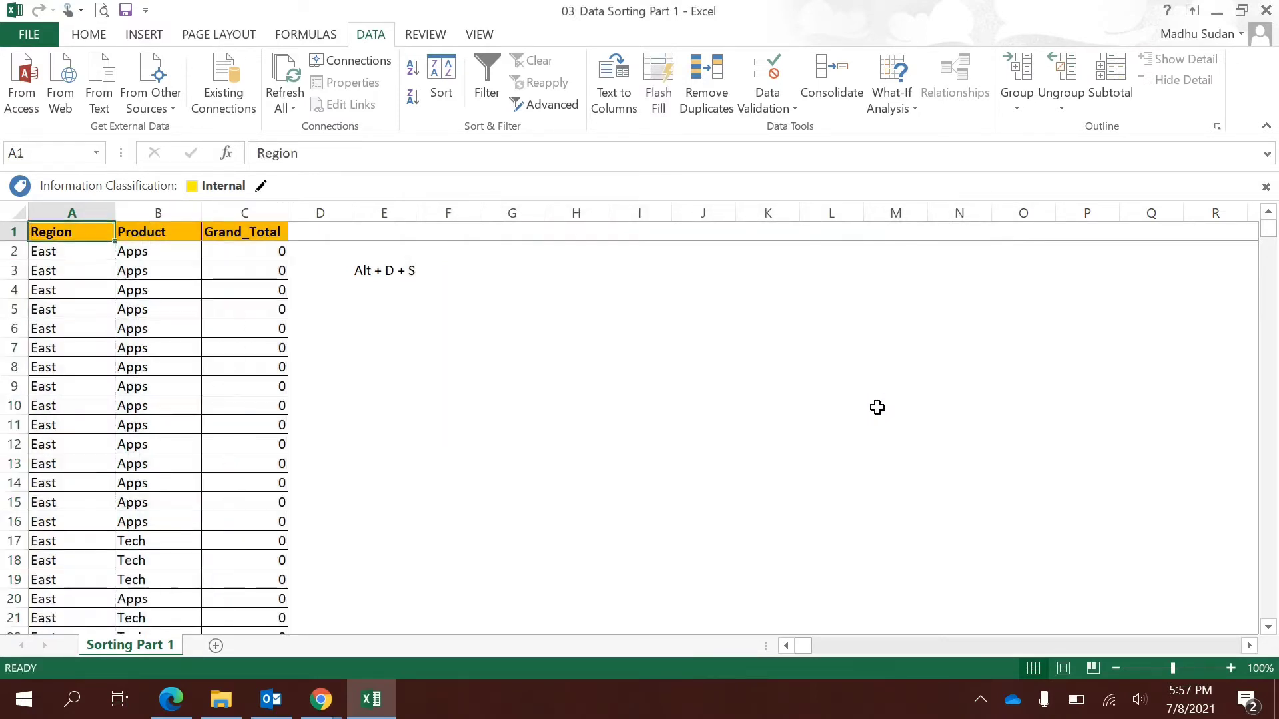
{"action": "key", "text": "ctrl+shift+Right"}
{"action": "key", "text": "ctrl+shift+Down"}
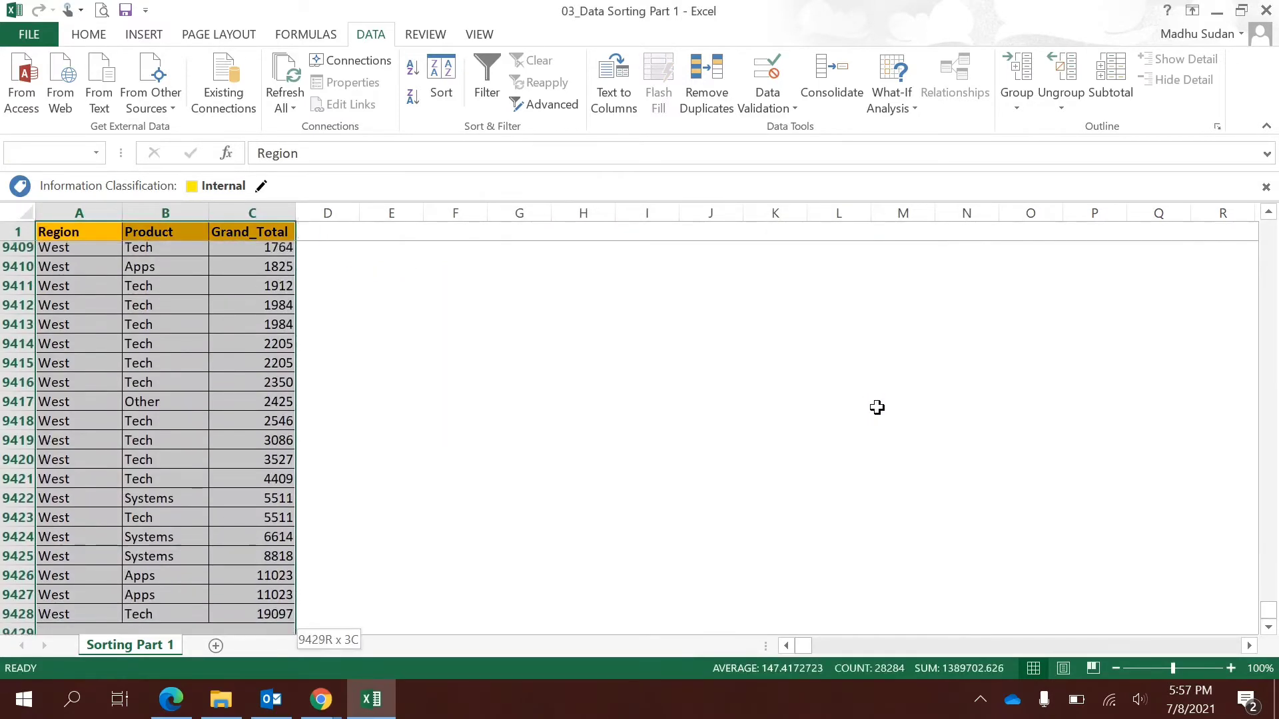
{"action": "key", "text": "alt+d"}
{"action": "key", "text": "s"}
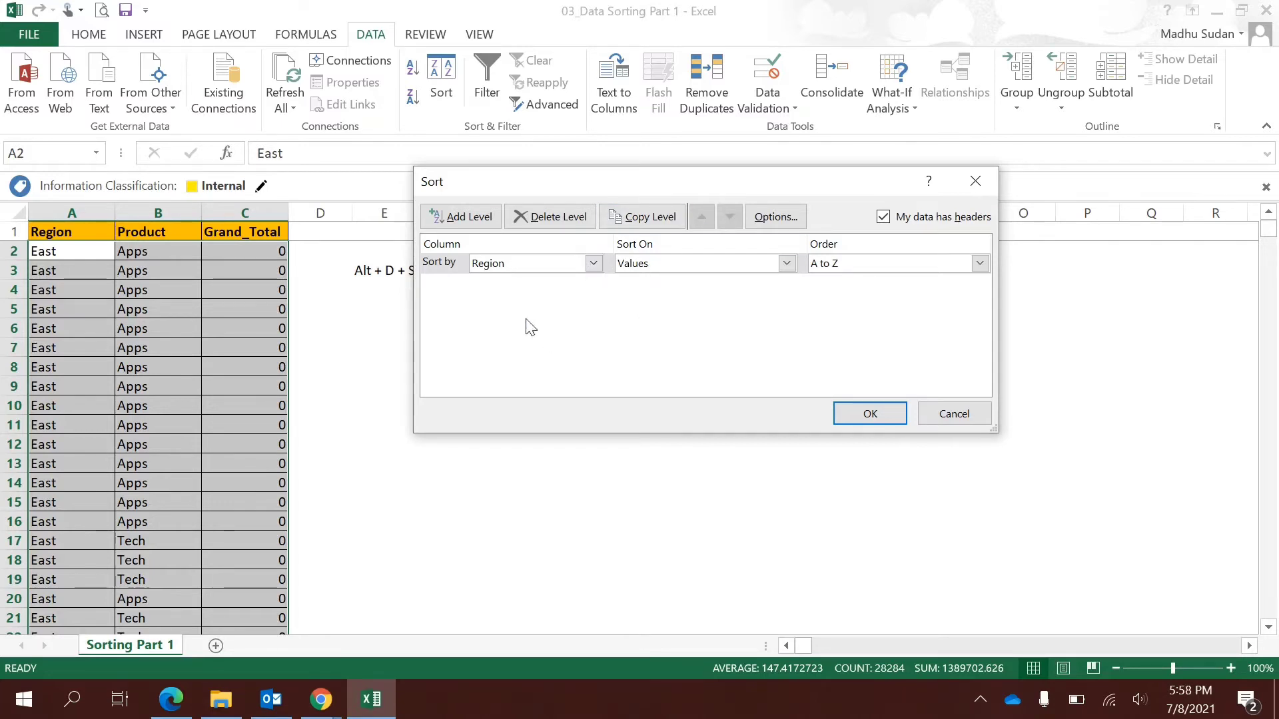
{"action": "left_click", "coordinate": [473, 222]}
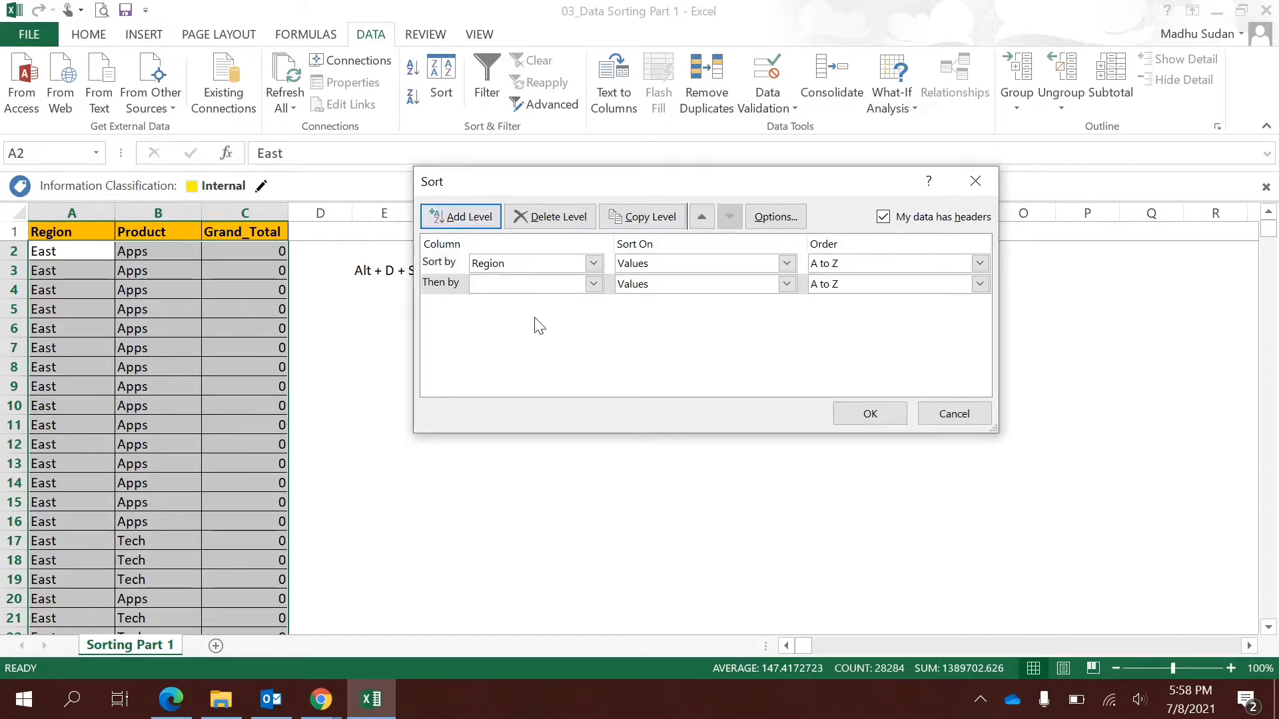
{"action": "left_click", "coordinate": [558, 284]}
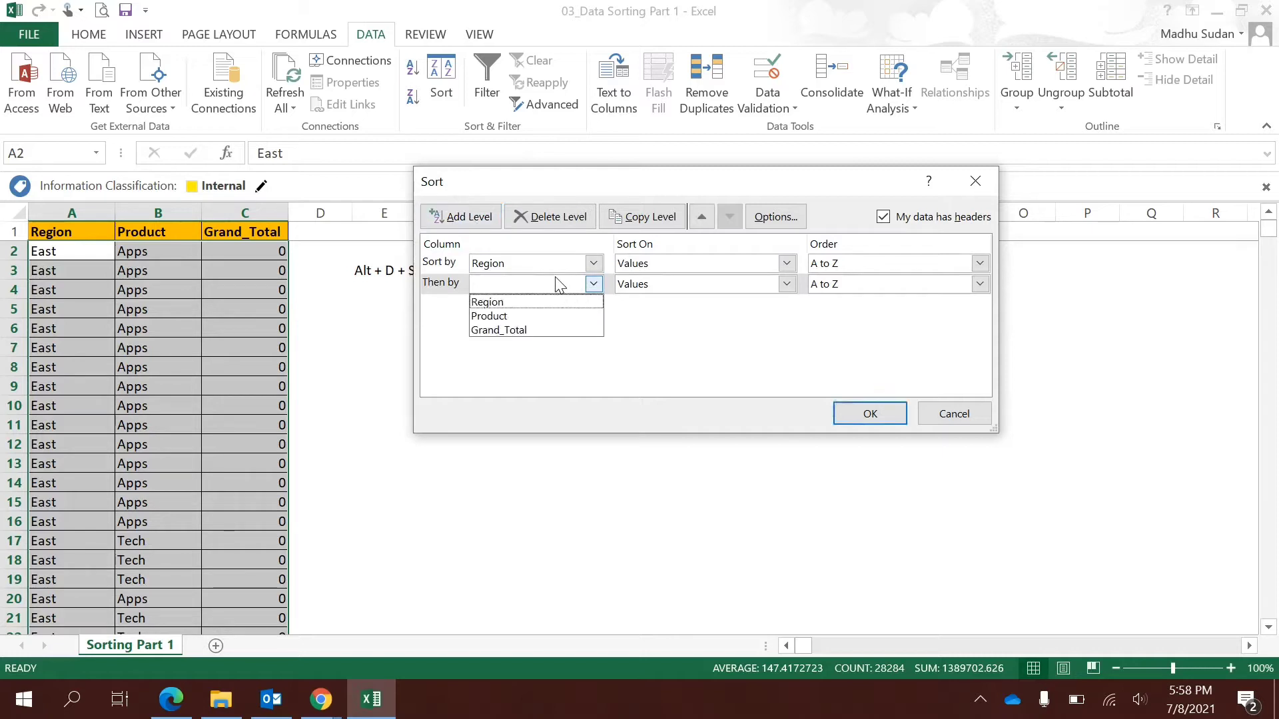
{"action": "left_click", "coordinate": [553, 317]}
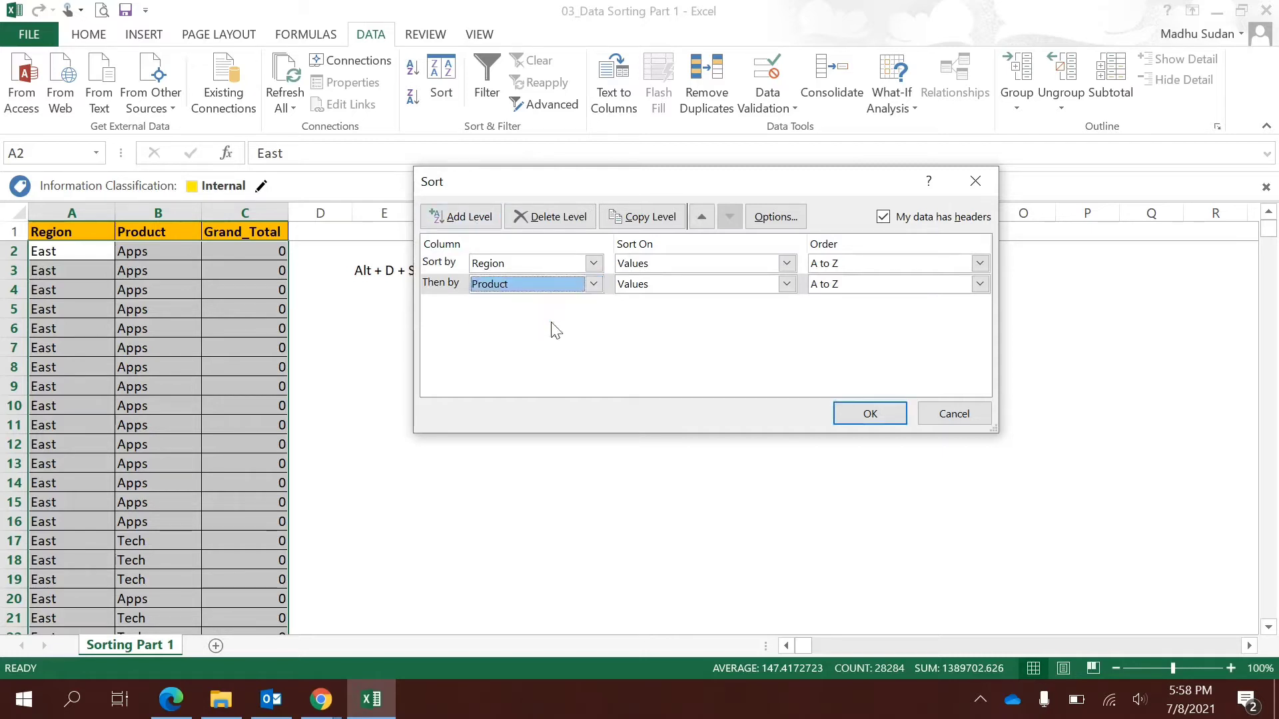
{"action": "left_click", "coordinate": [873, 284]}
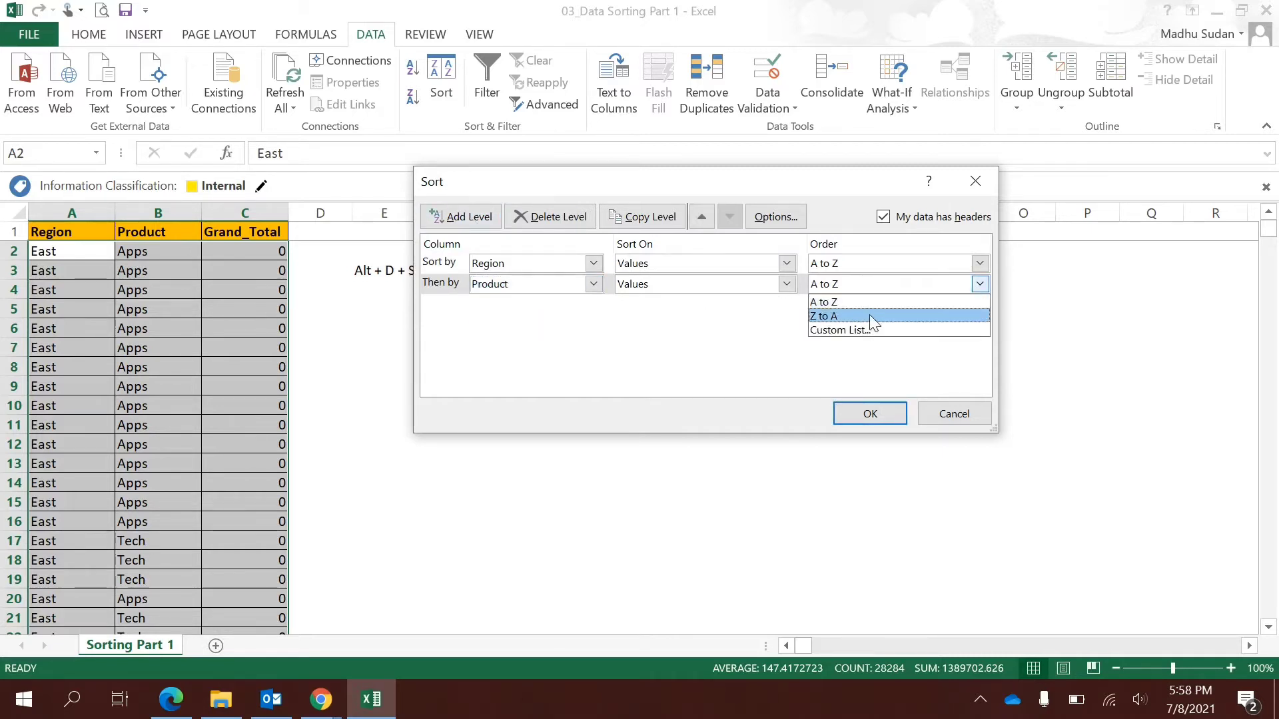
{"action": "left_click", "coordinate": [870, 315]}
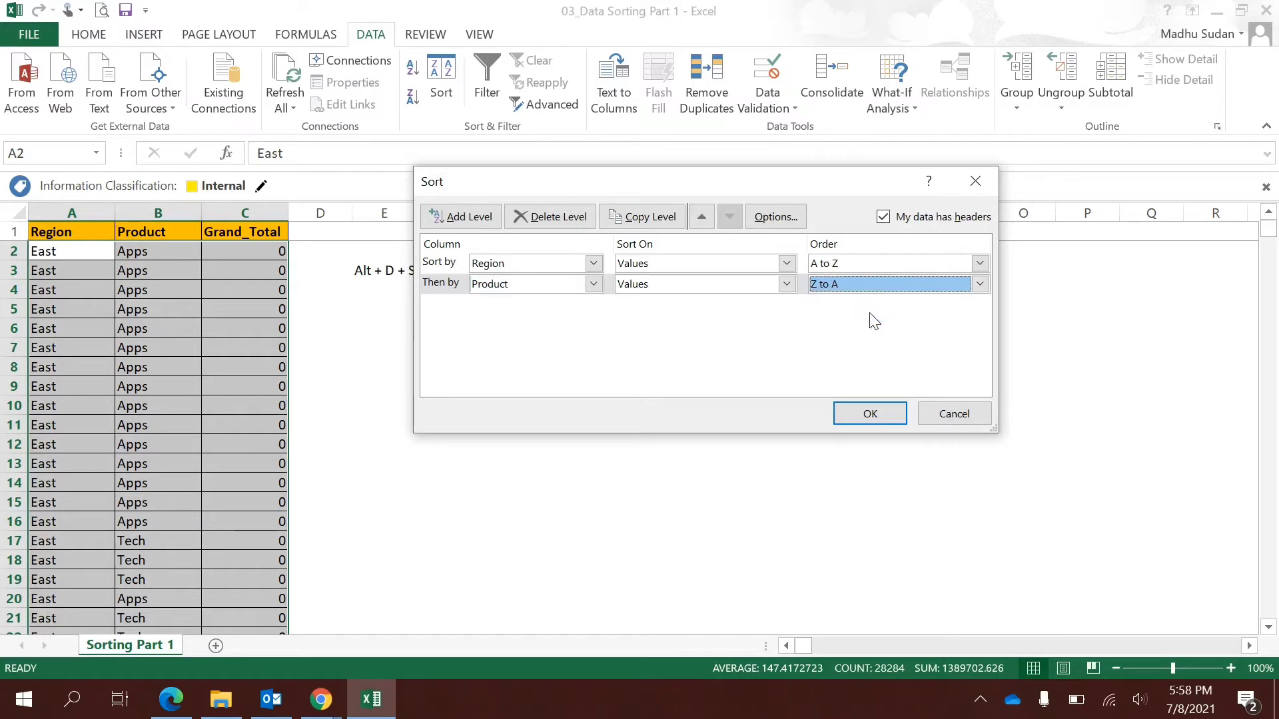
{"action": "left_click", "coordinate": [870, 415]}
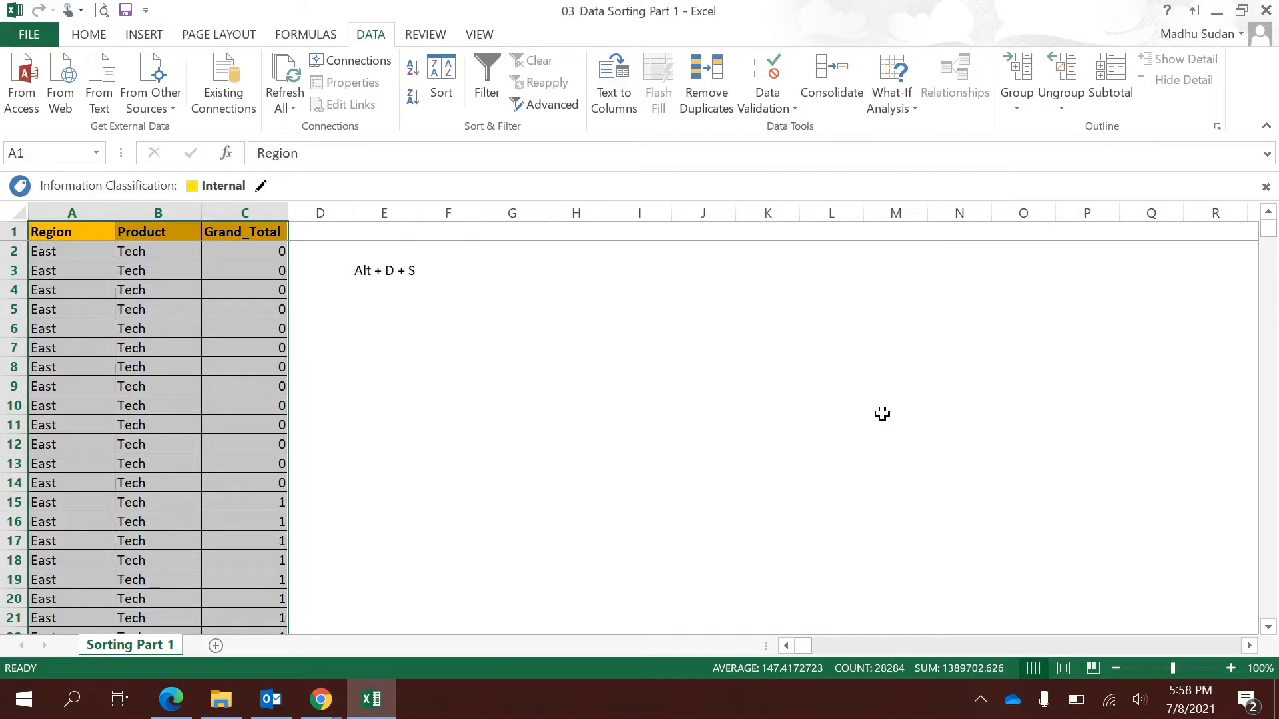
Add a blank sort level to the table's Sort settings and reorder it to sit last, below Product
{"action": "key", "text": "alt+d+s"}
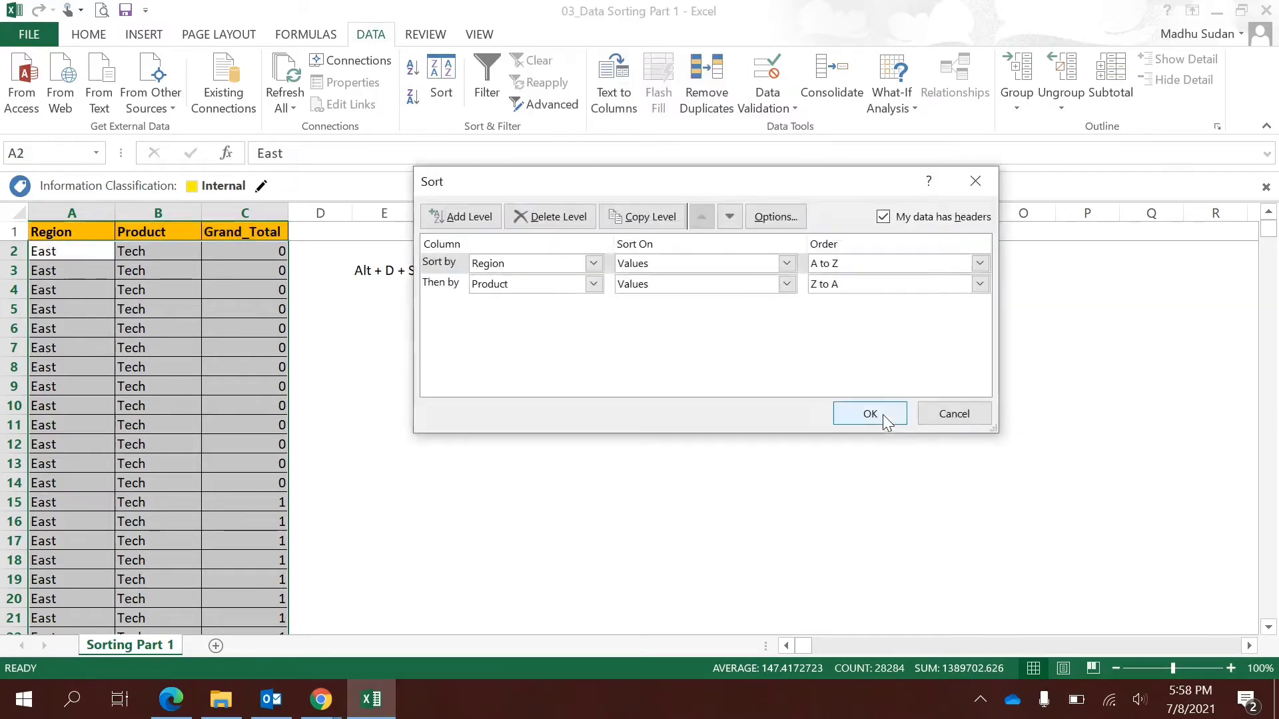
{"action": "left_click", "coordinate": [477, 220]}
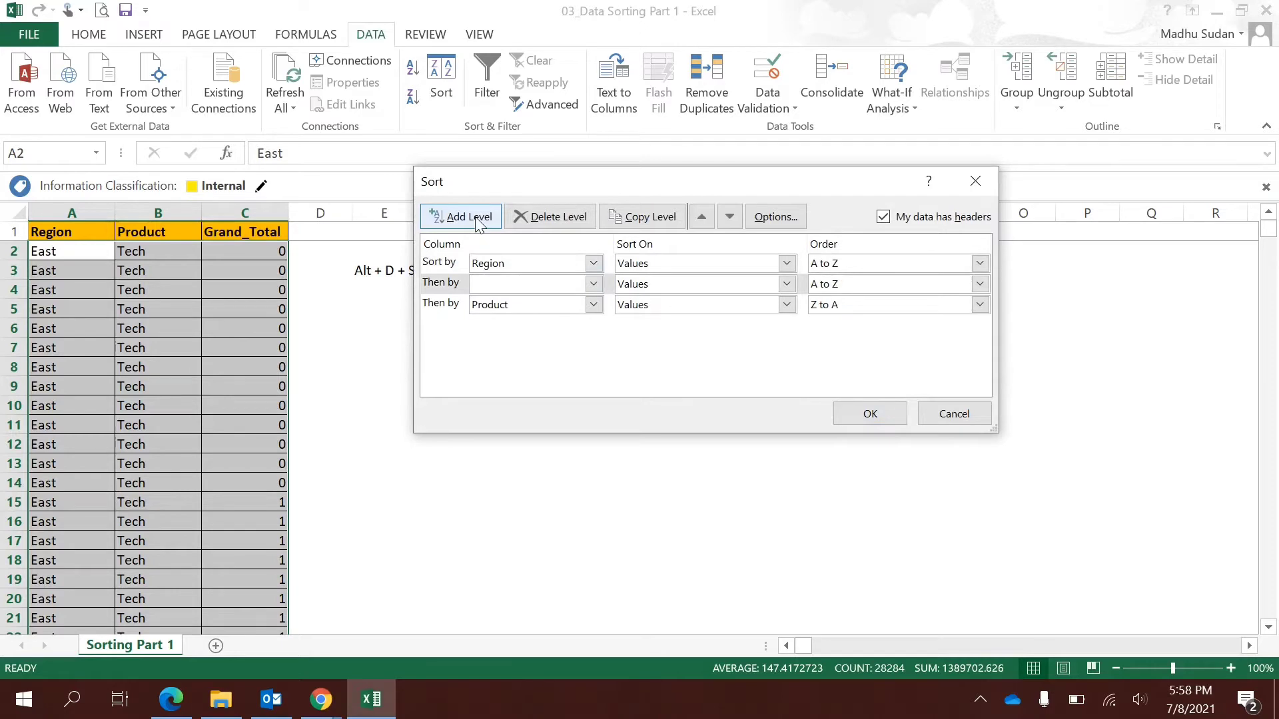
{"action": "left_click", "coordinate": [459, 288]}
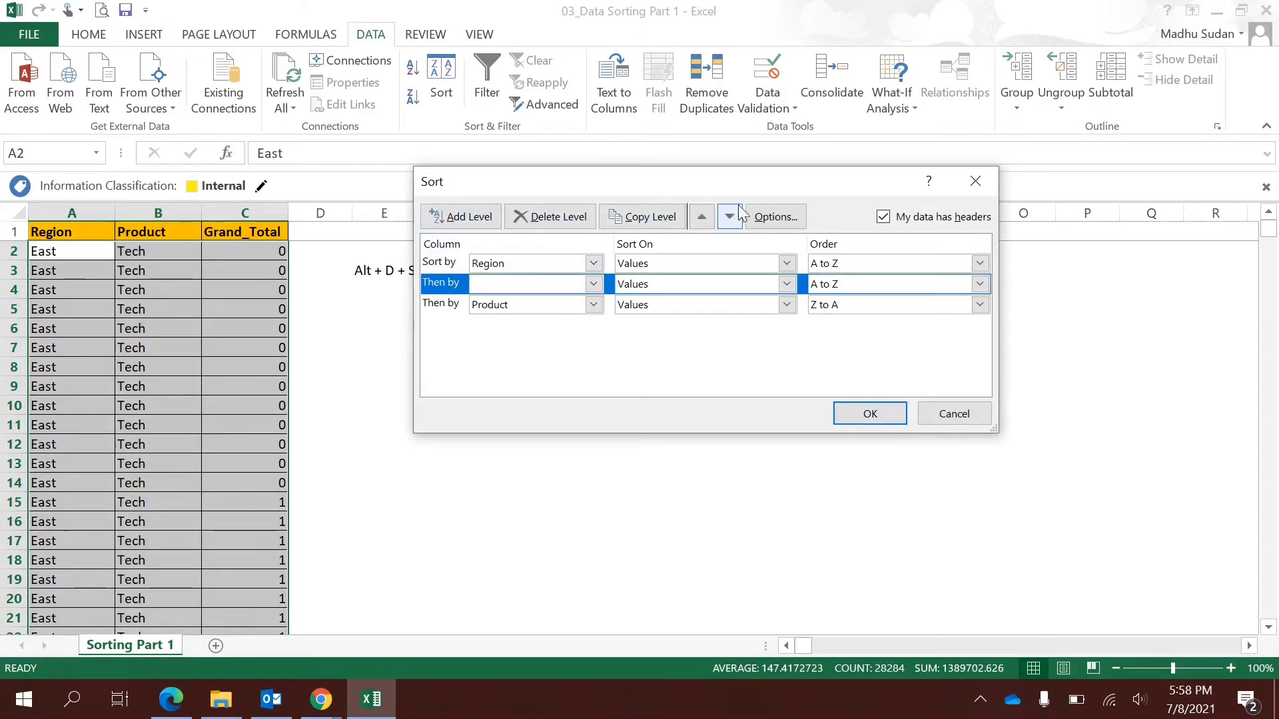
{"action": "left_click", "coordinate": [708, 221]}
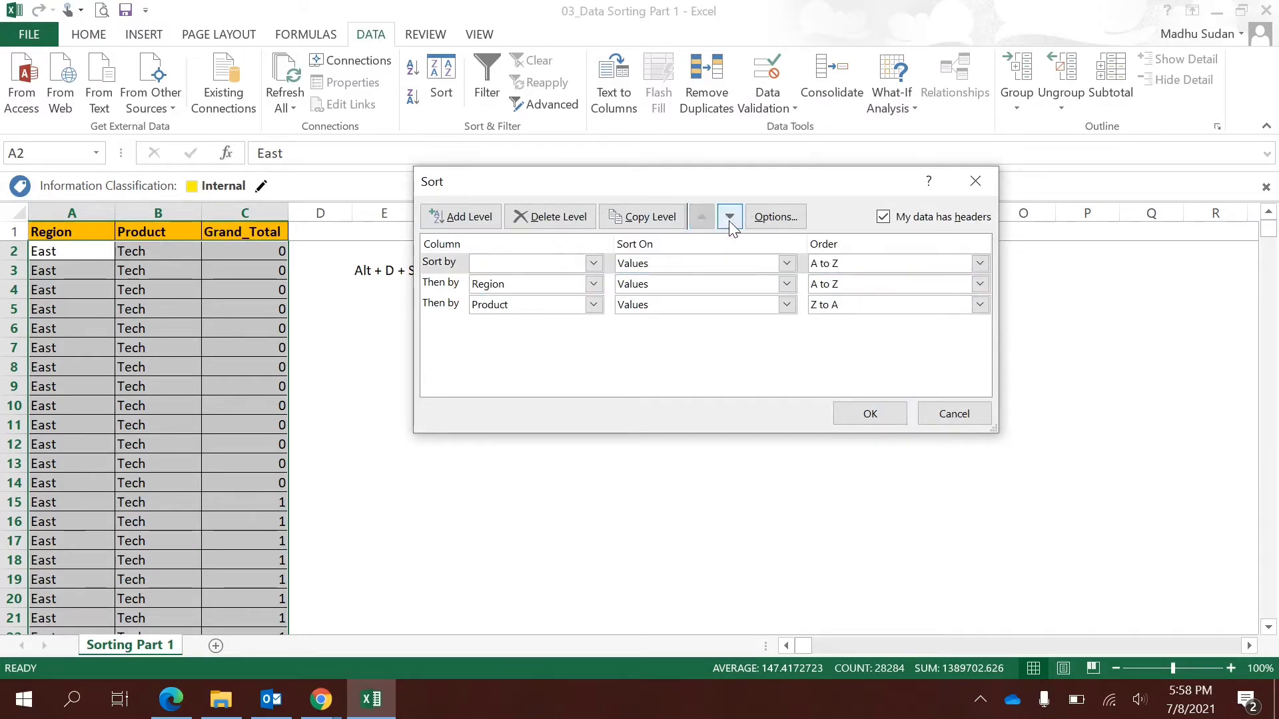
{"action": "left_click", "coordinate": [731, 222]}
{"action": "left_click", "coordinate": [730, 222]}
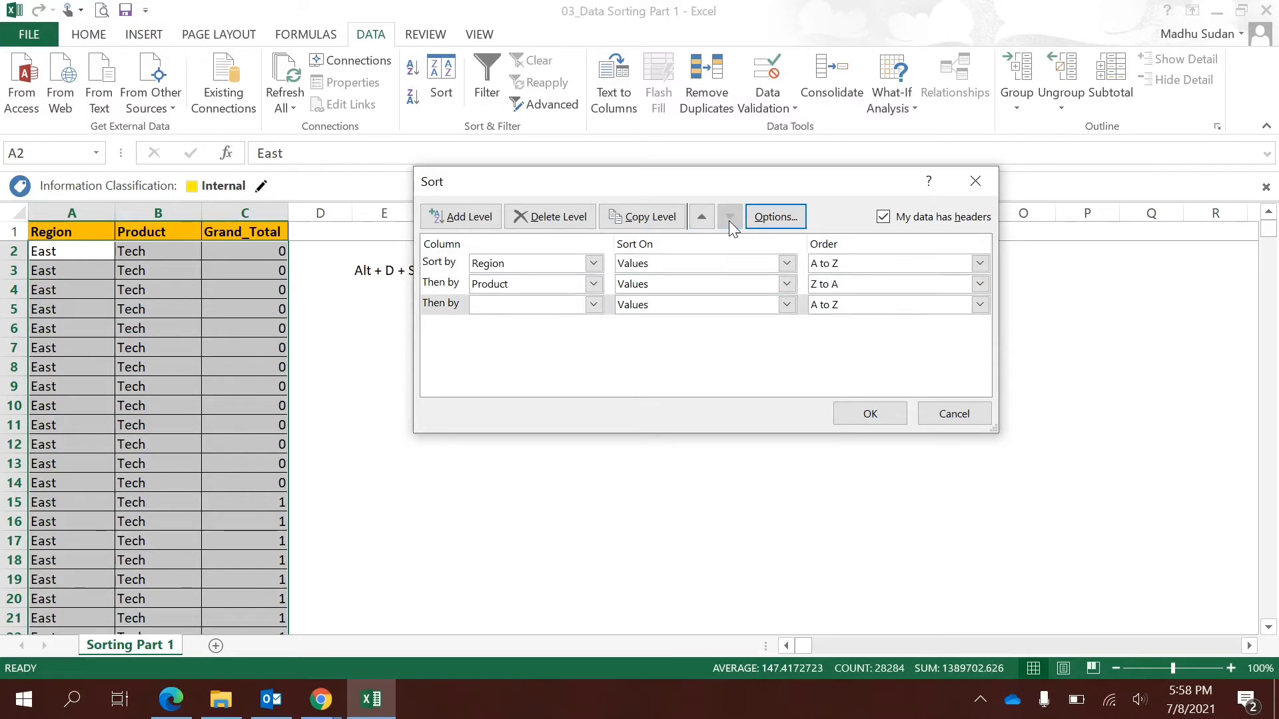
{"action": "left_click", "coordinate": [701, 218]}
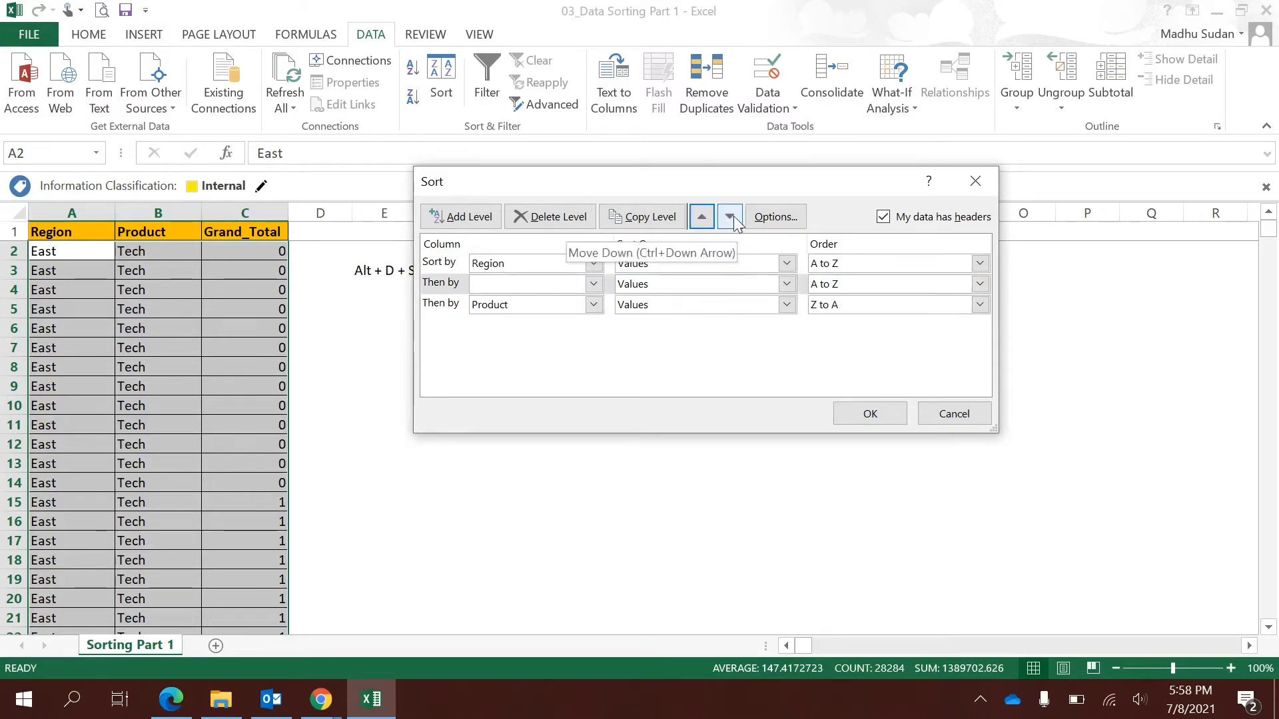
{"action": "left_click", "coordinate": [732, 219]}
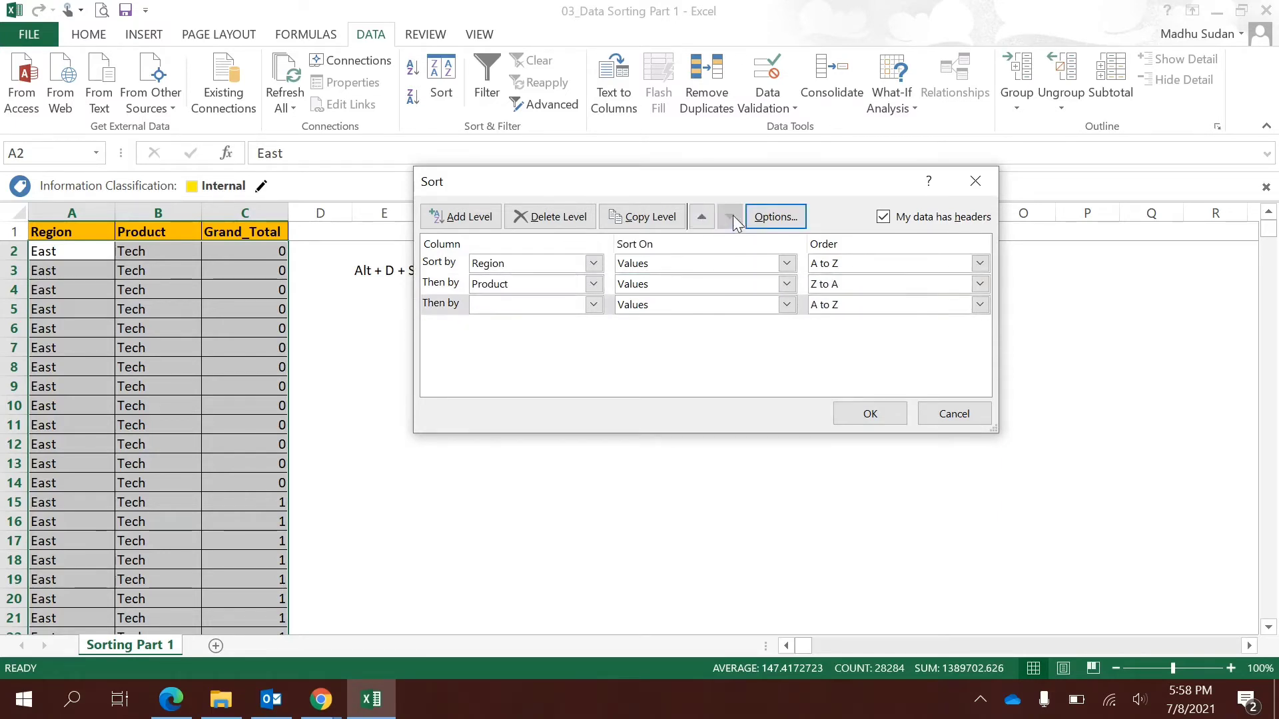
Set the blank third sort level to Grand_Total on Values, Largest to Smallest, and apply the sort
{"action": "left_click", "coordinate": [563, 304]}
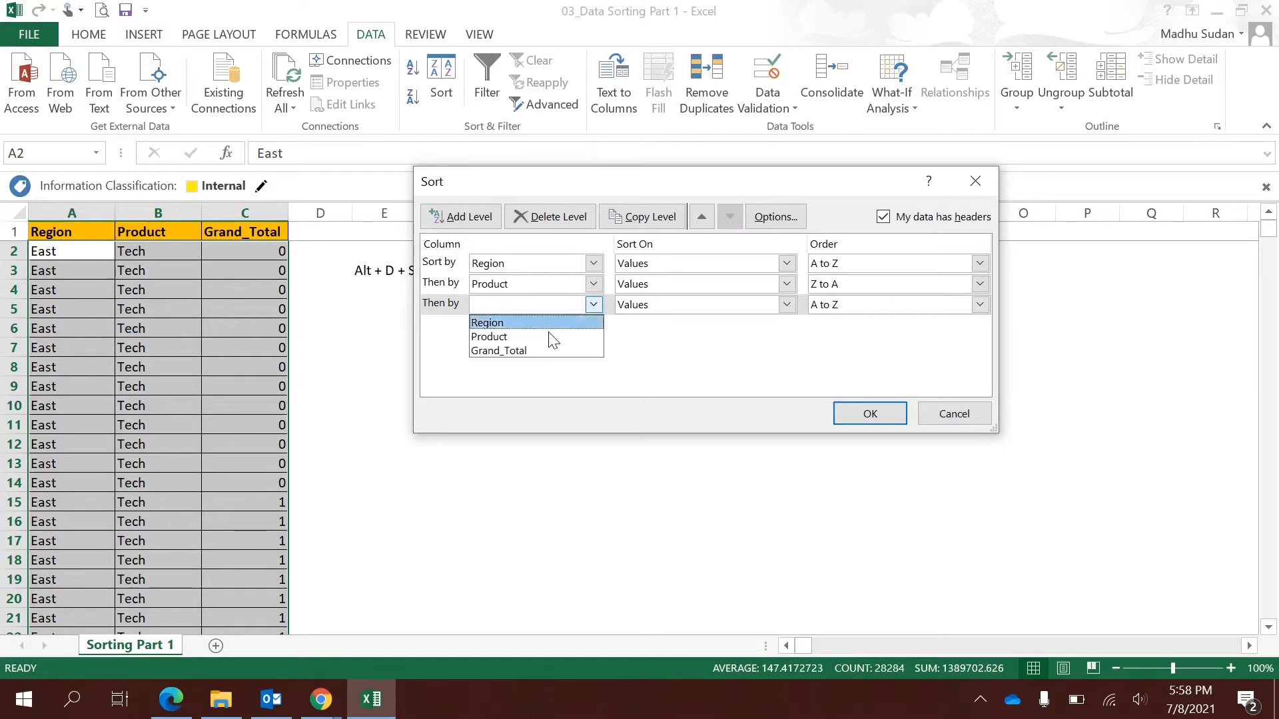
{"action": "left_click", "coordinate": [546, 350]}
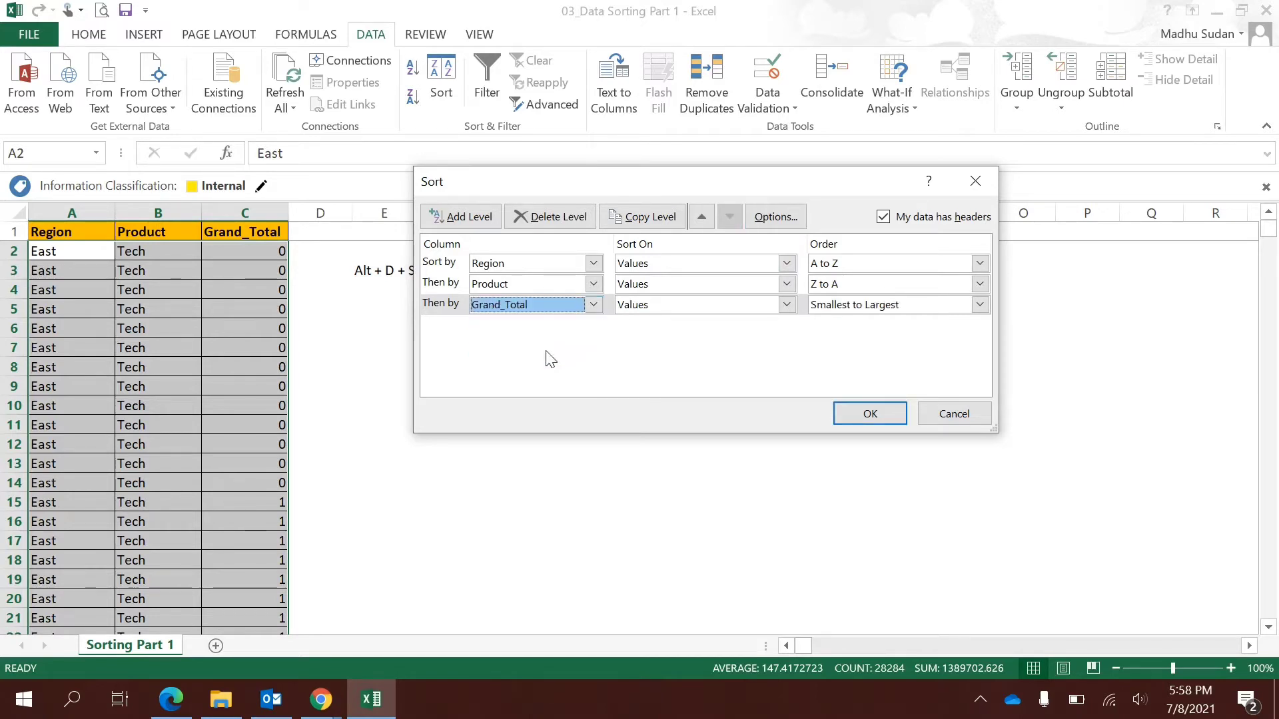
{"action": "left_click", "coordinate": [866, 306]}
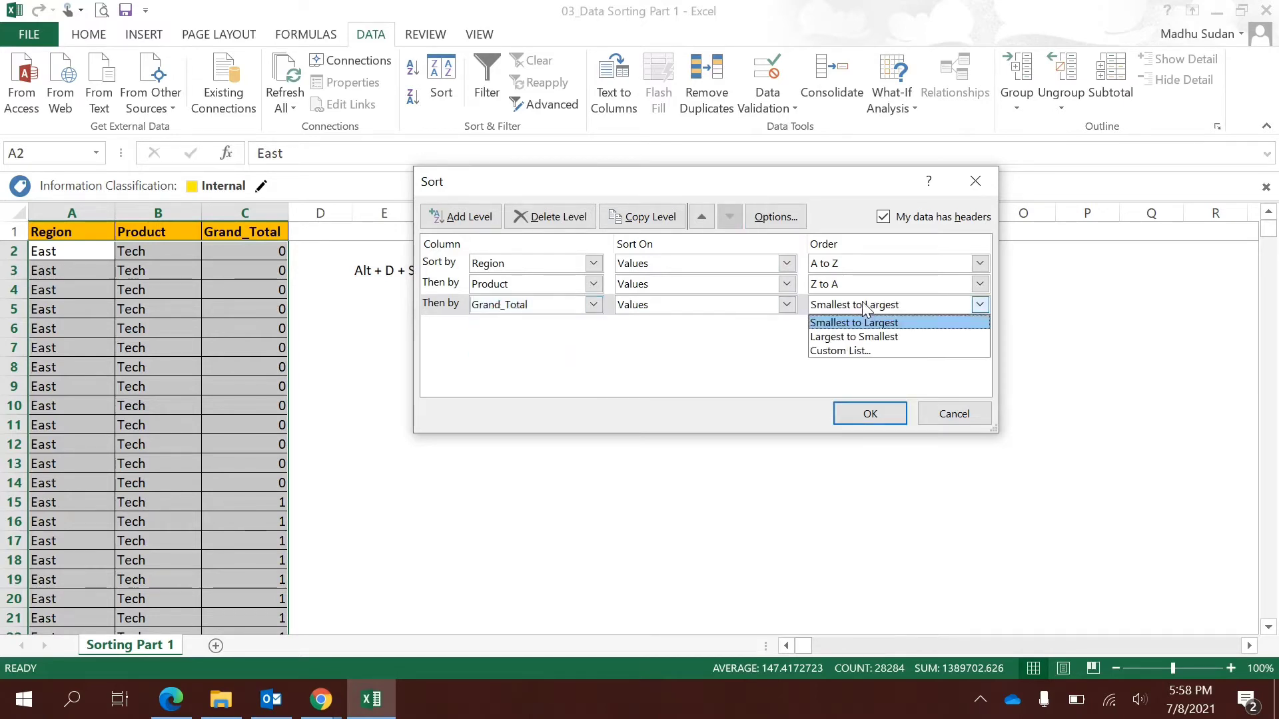
{"action": "left_click", "coordinate": [866, 338]}
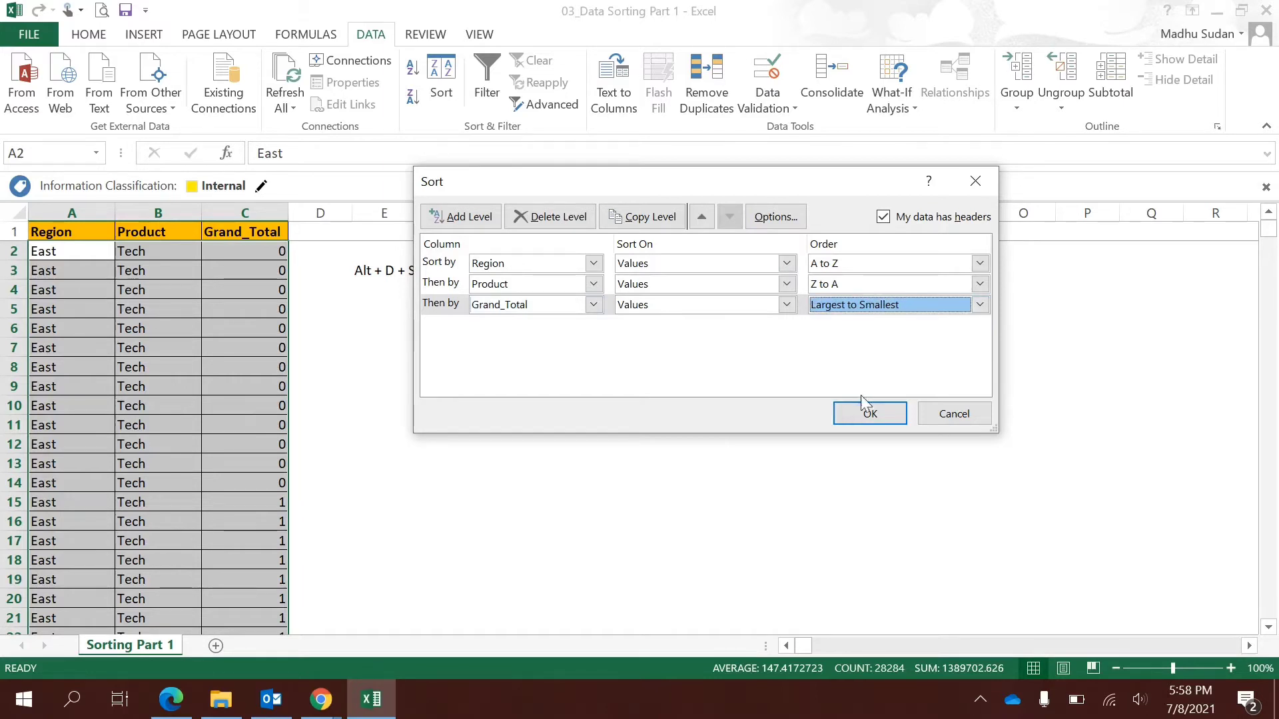
{"action": "left_click", "coordinate": [870, 415]}
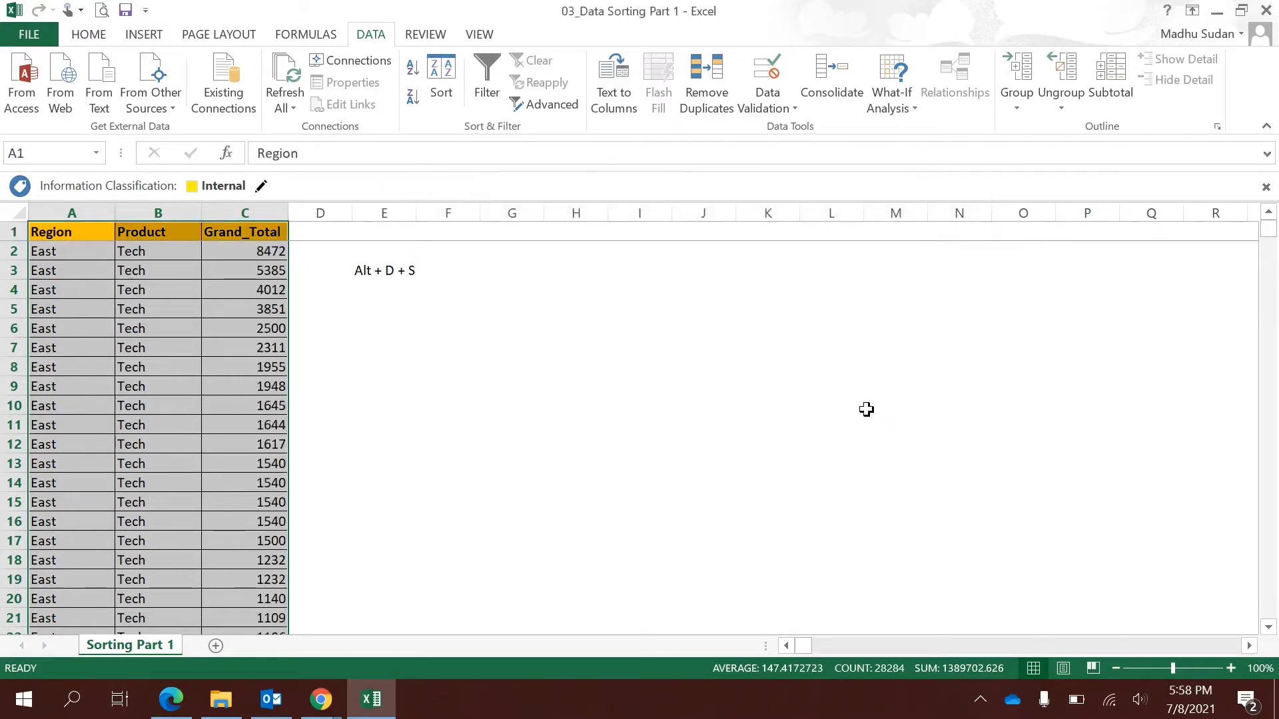
Reselect the whole table, delete the Grand_Total level from its Sort settings and apply the remaining levels
{"action": "key", "text": "Down"}
{"action": "key", "text": "Up"}
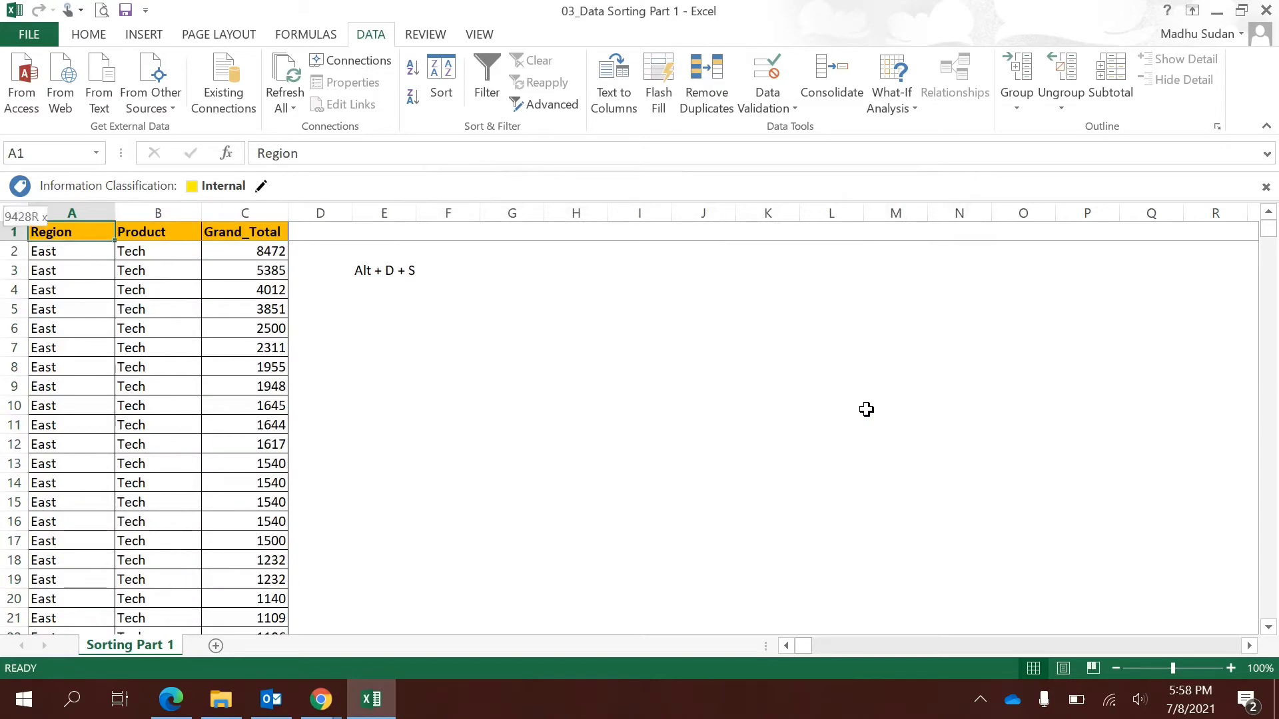
{"action": "key", "text": "ctrl+shift+Right"}
{"action": "key", "text": "ctrl+shift+Down"}
{"action": "key", "text": "alt+d"}
{"action": "key", "text": "s"}
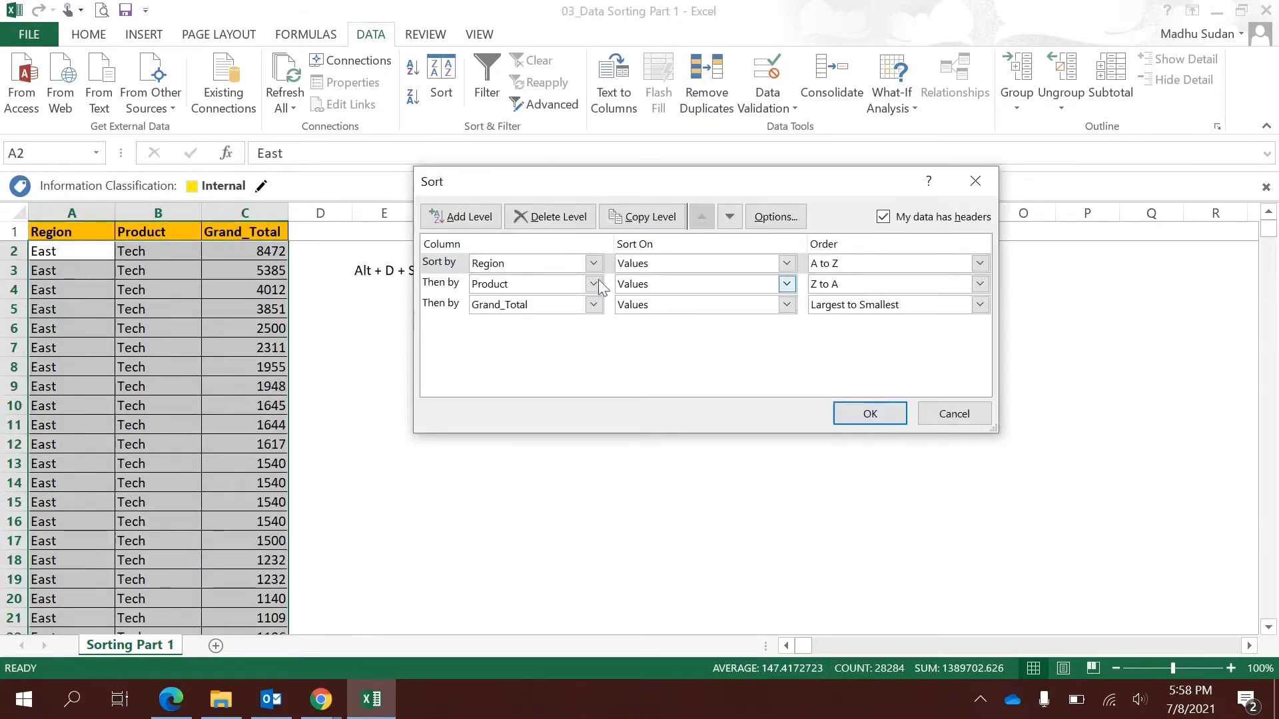
{"action": "left_click", "coordinate": [448, 310]}
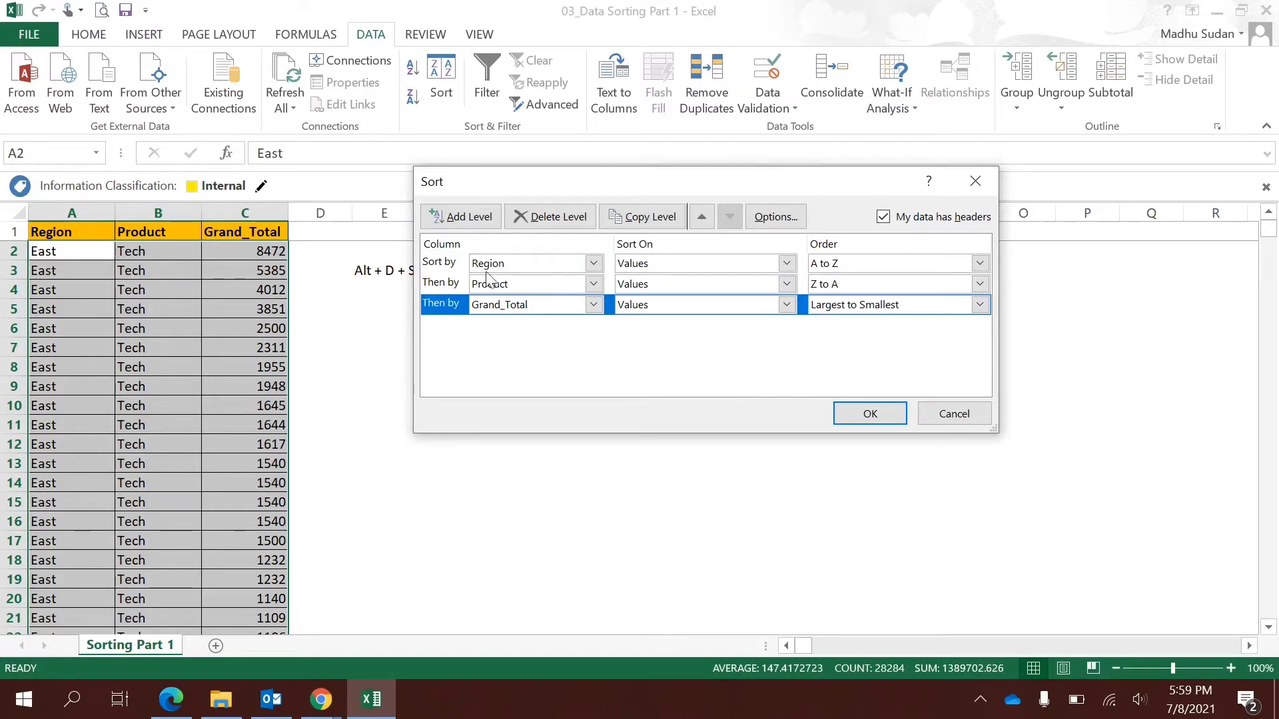
{"action": "left_click", "coordinate": [556, 220]}
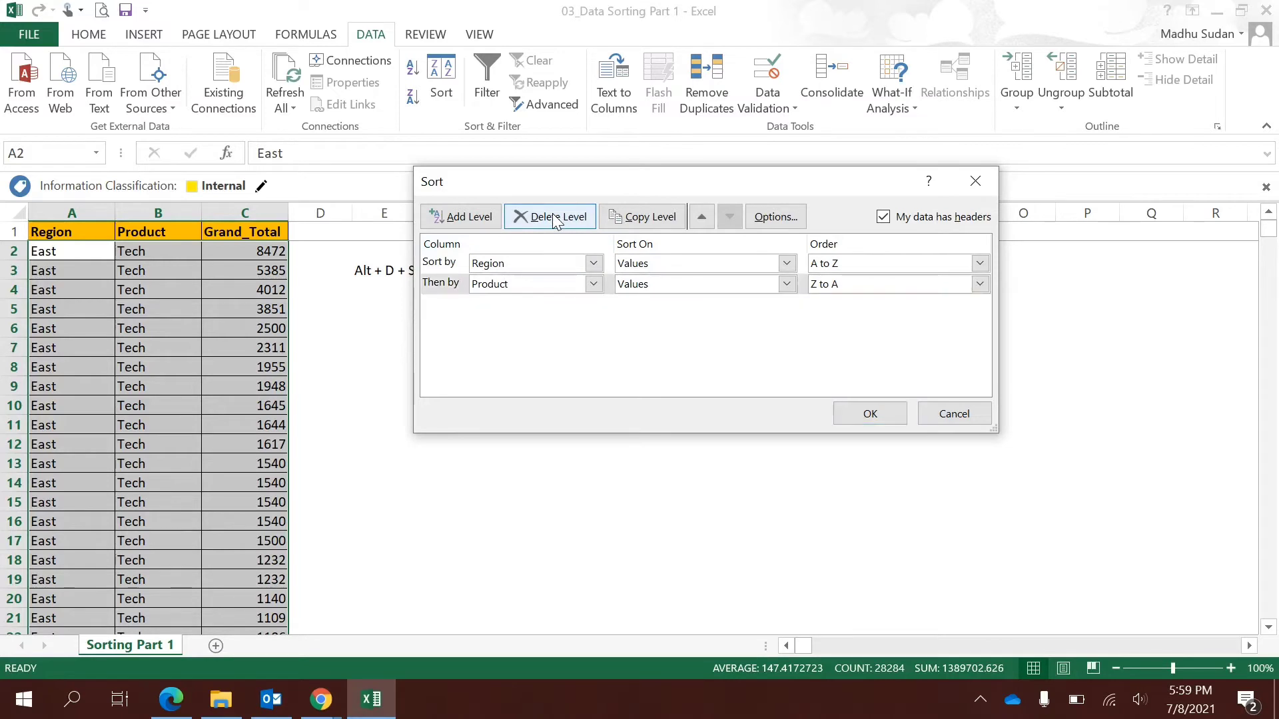
{"action": "left_click", "coordinate": [892, 409]}
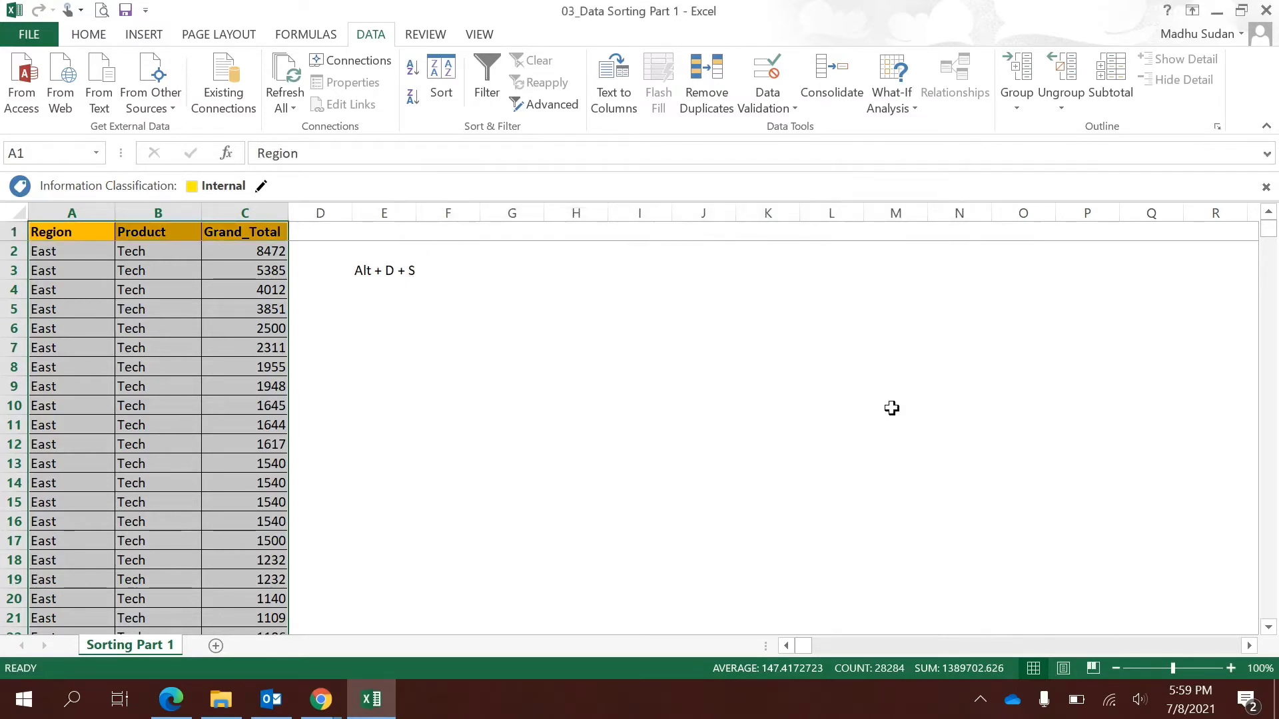
Duplicate the Product level in the table's Sort settings and change the copy's column to Grand_Total
{"action": "key", "text": "alt+d"}
{"action": "key", "text": "s"}
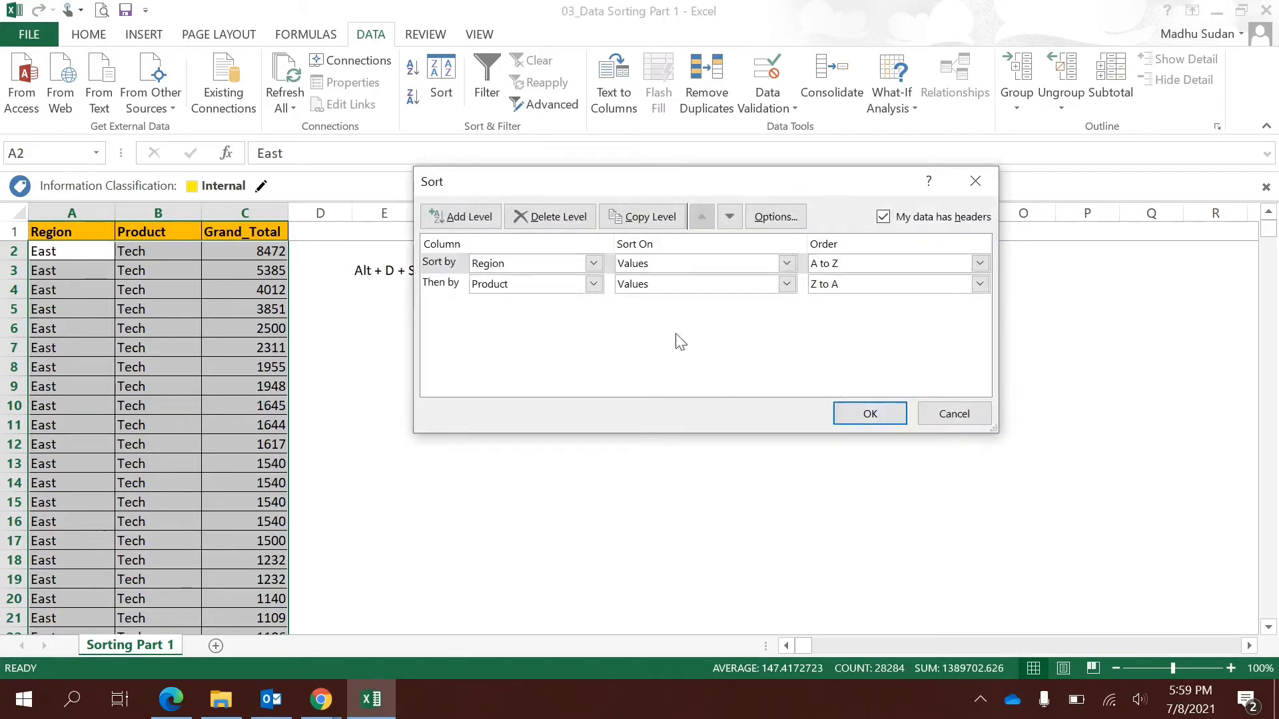
{"action": "left_click", "coordinate": [453, 285]}
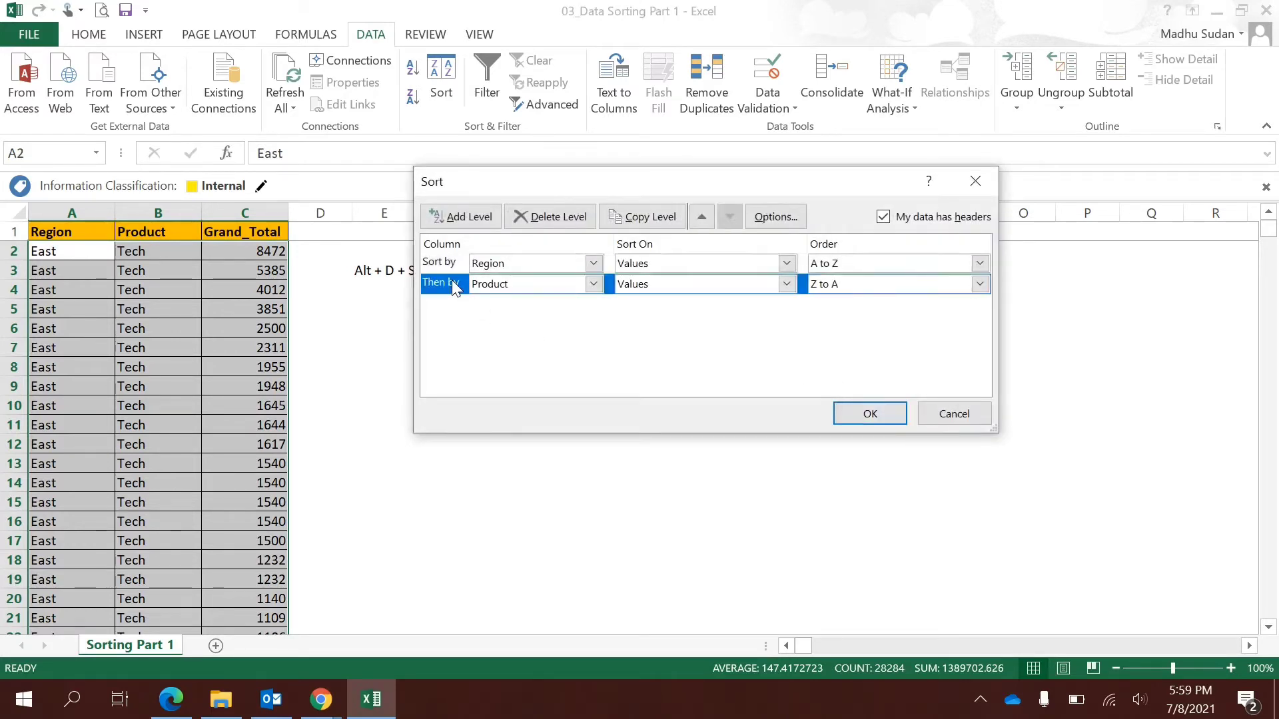
{"action": "left_click", "coordinate": [662, 217]}
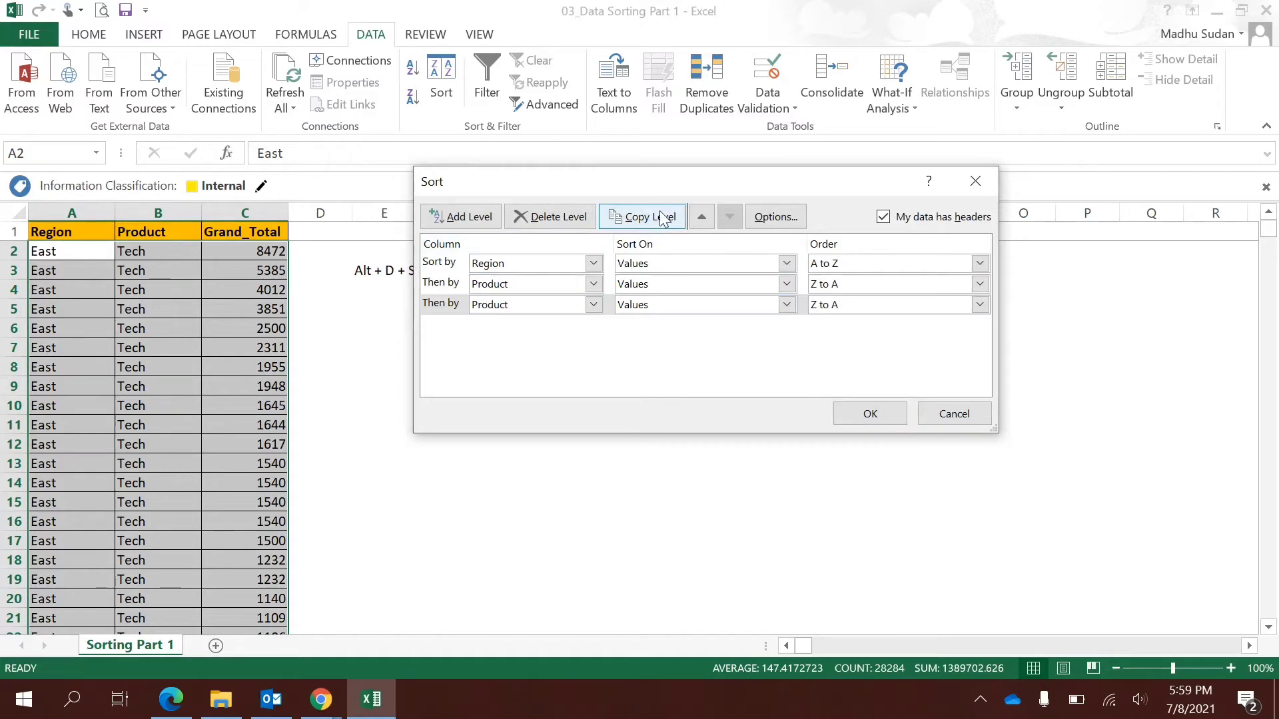
{"action": "left_click", "coordinate": [581, 307]}
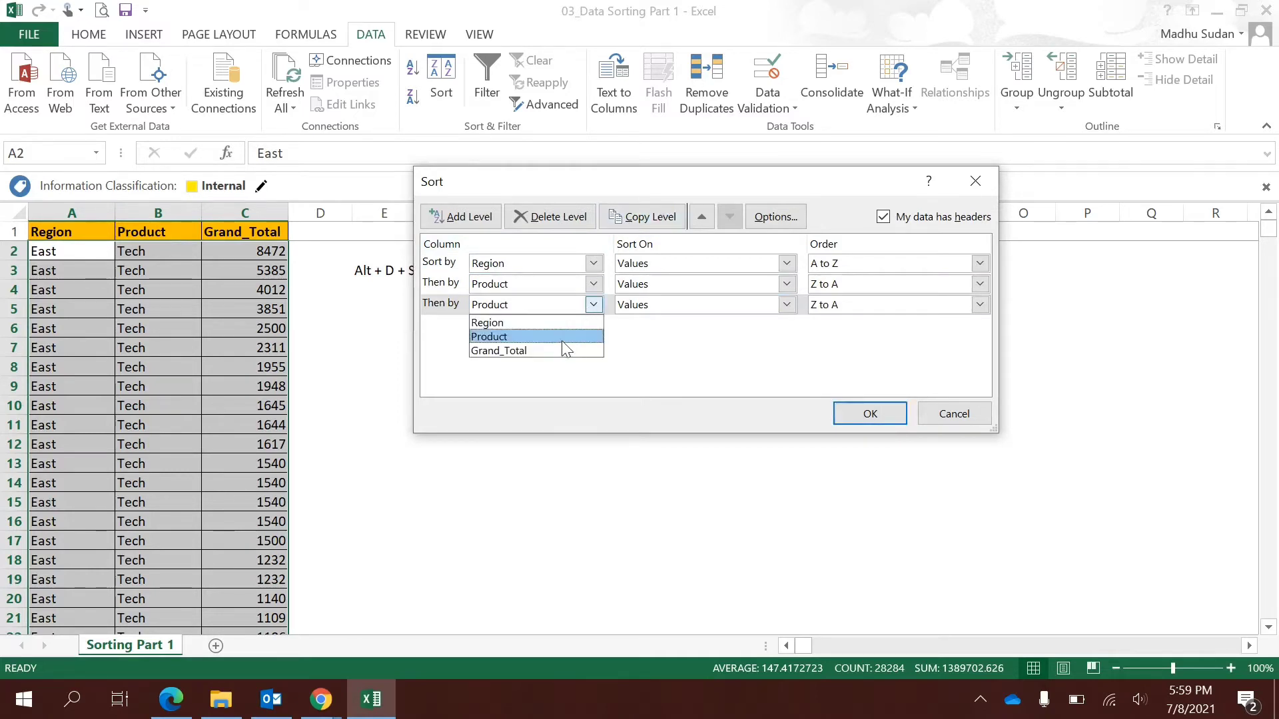
{"action": "left_click", "coordinate": [572, 358]}
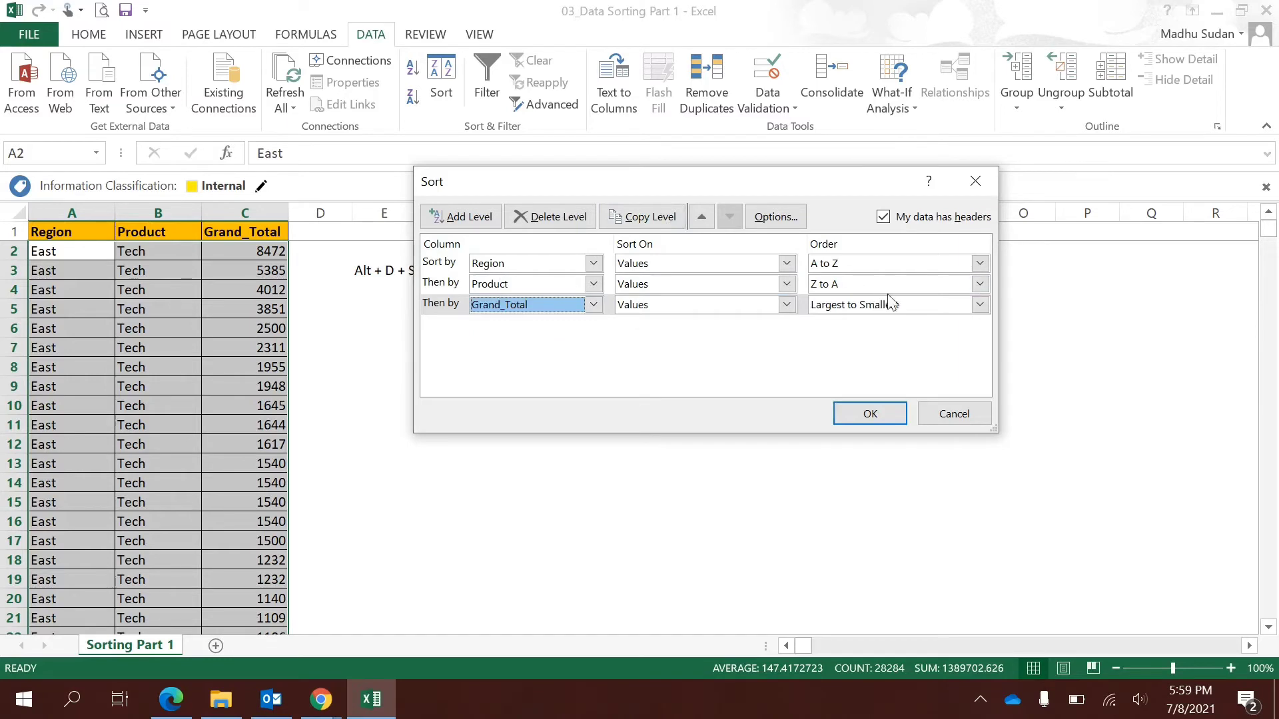
Set the Grand_Total level's order to Smallest to Largest and apply the three-level sort
{"action": "left_click", "coordinate": [906, 312]}
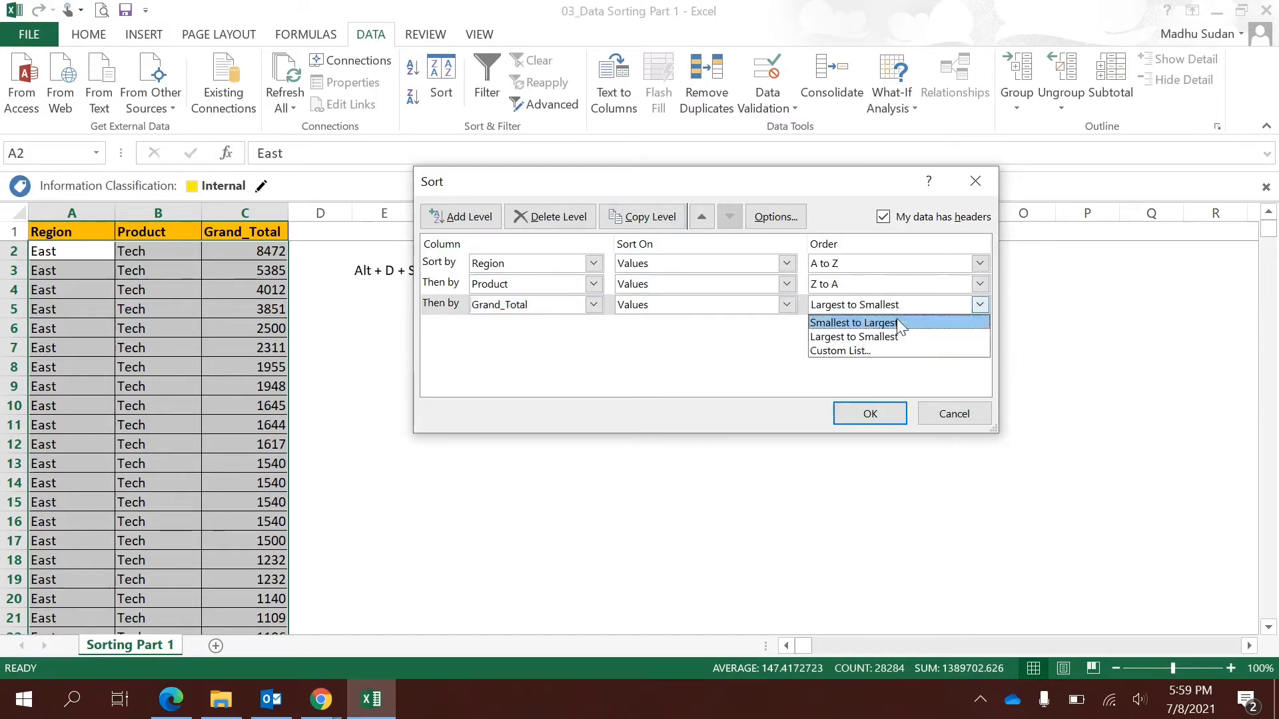
{"action": "left_click", "coordinate": [893, 336]}
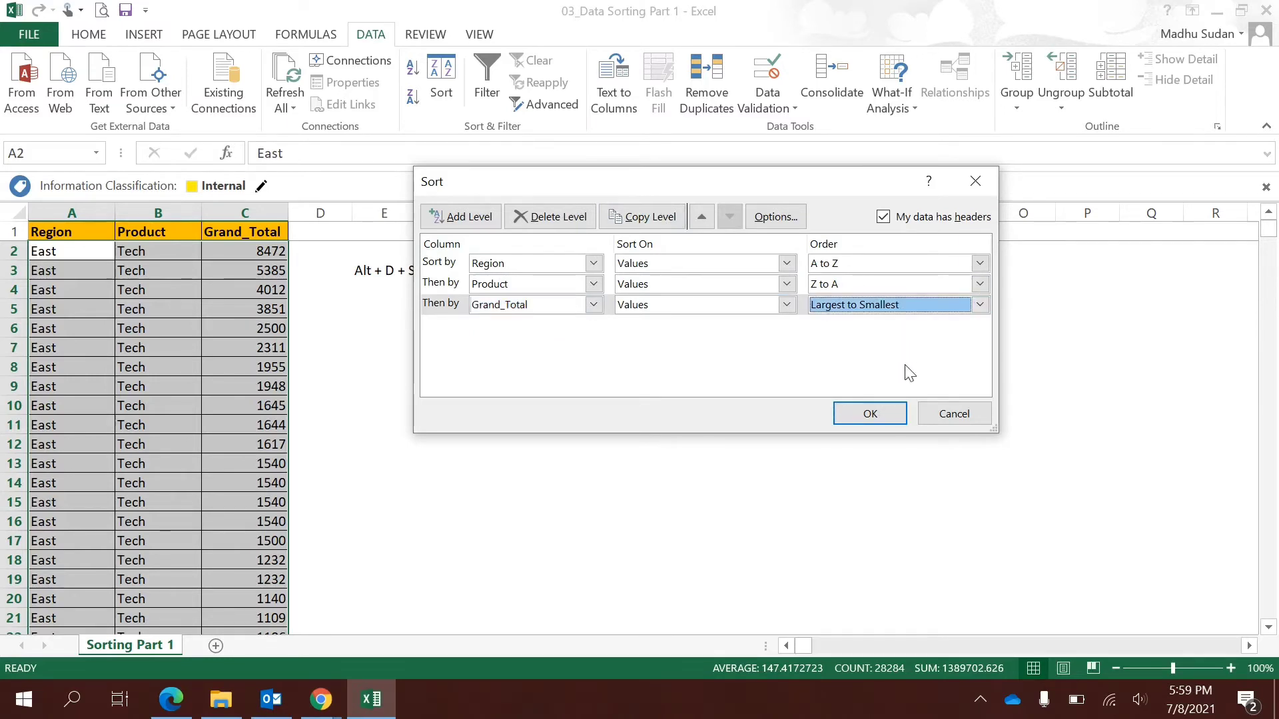
{"action": "left_click", "coordinate": [925, 302]}
{"action": "left_click", "coordinate": [917, 320]}
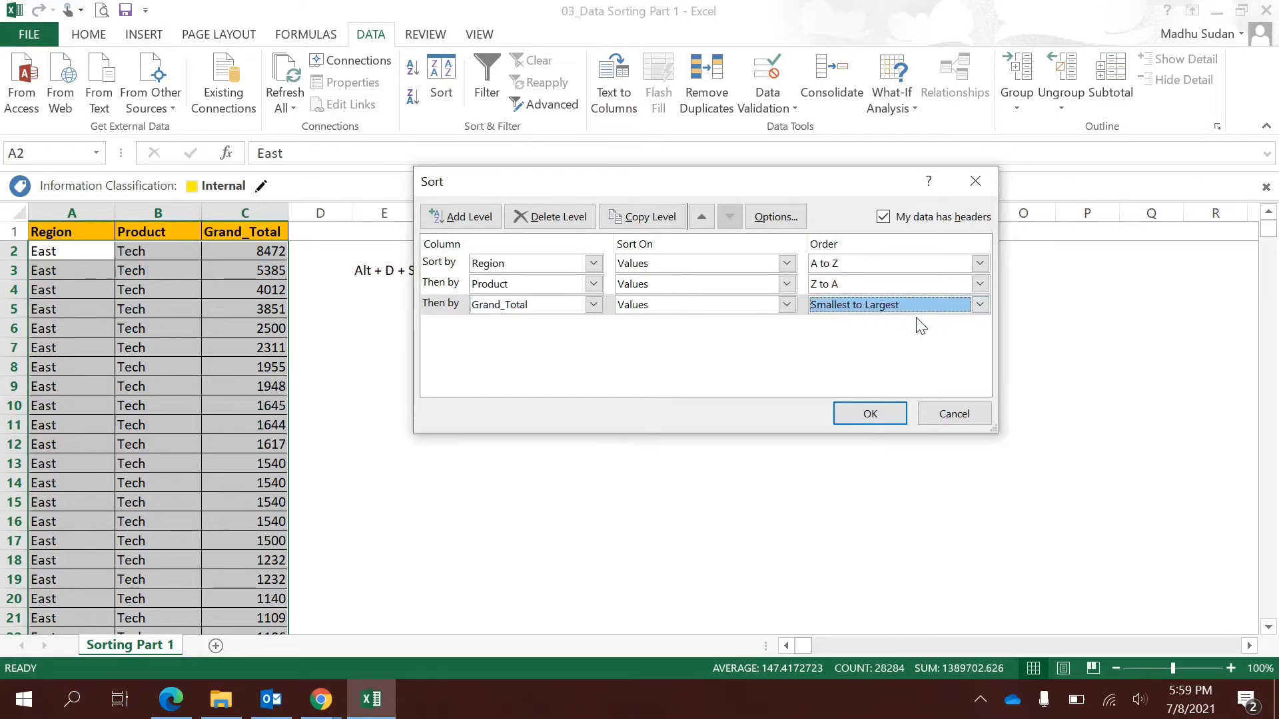
{"action": "left_click", "coordinate": [885, 413]}
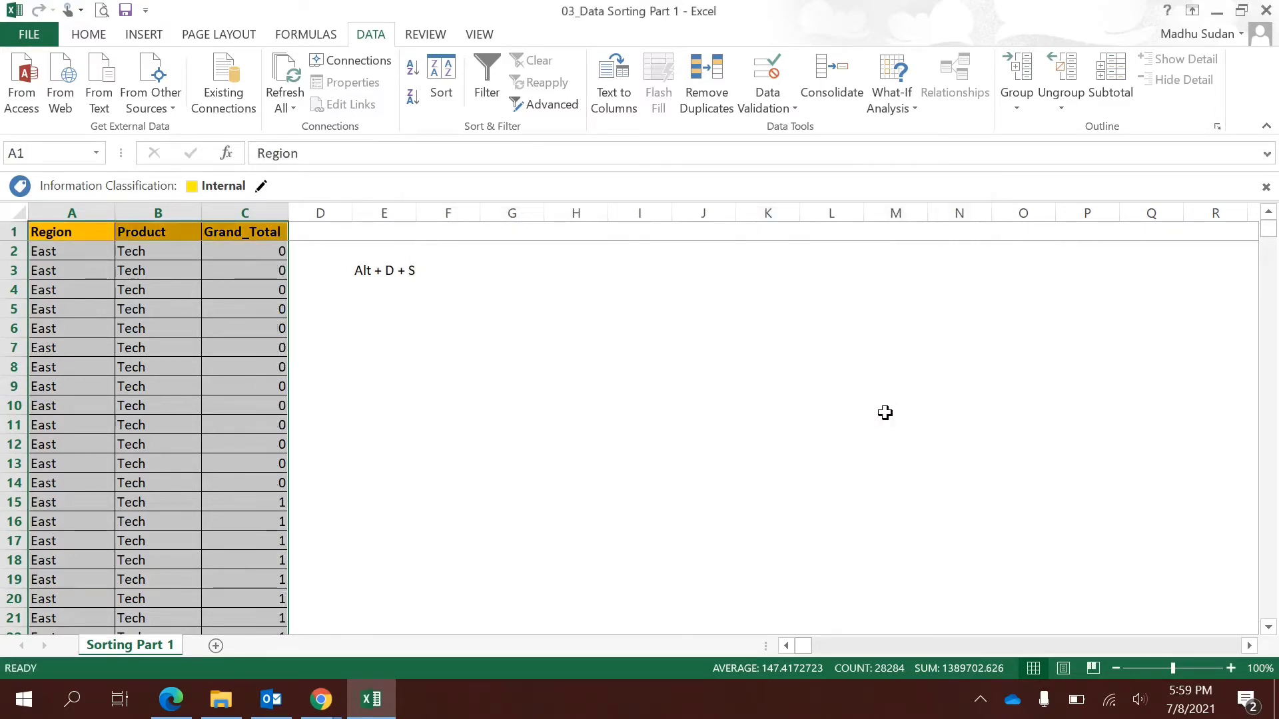
Reselect the whole table and add three blank levels below the Region level in its Sort settings
{"action": "key", "text": "Down"}
{"action": "key", "text": "Up"}
{"action": "key", "text": "ctrl+shift+Right"}
{"action": "key", "text": "ctrl+shift+Down"}
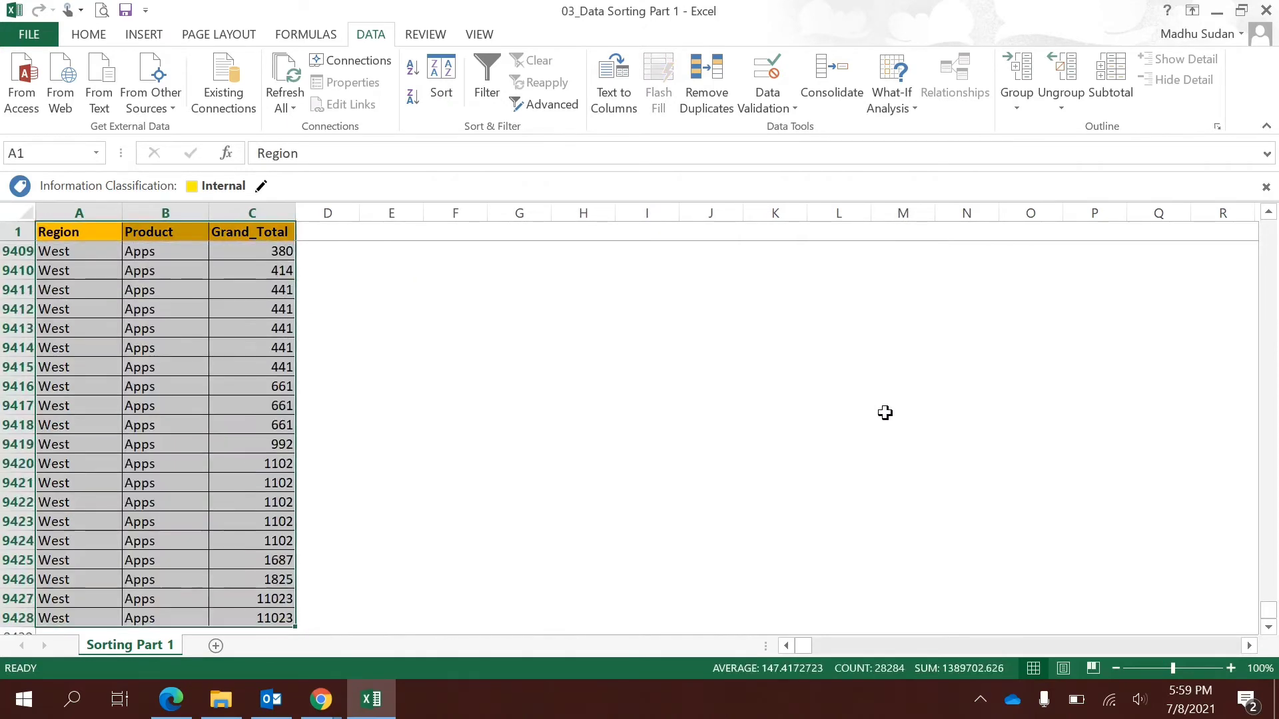
{"action": "key", "text": "Return"}
{"action": "key", "text": "alt+d"}
{"action": "key", "text": "s"}
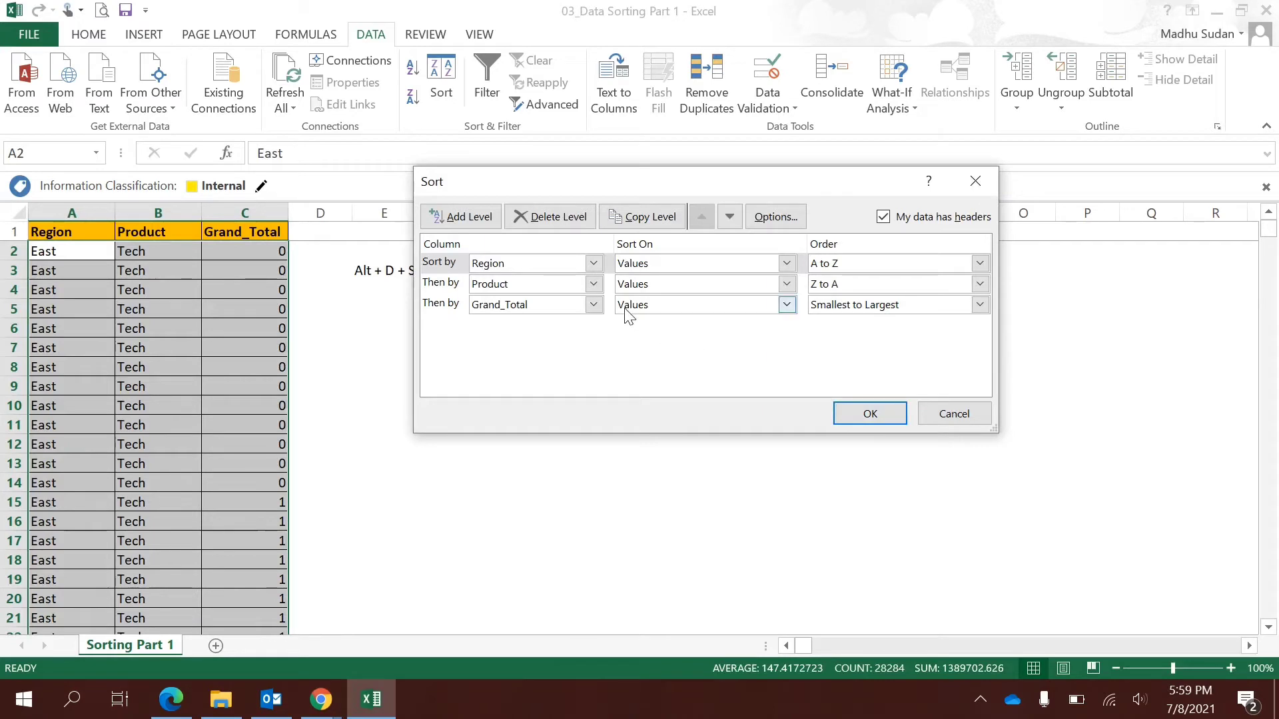
{"action": "left_click", "coordinate": [481, 225]}
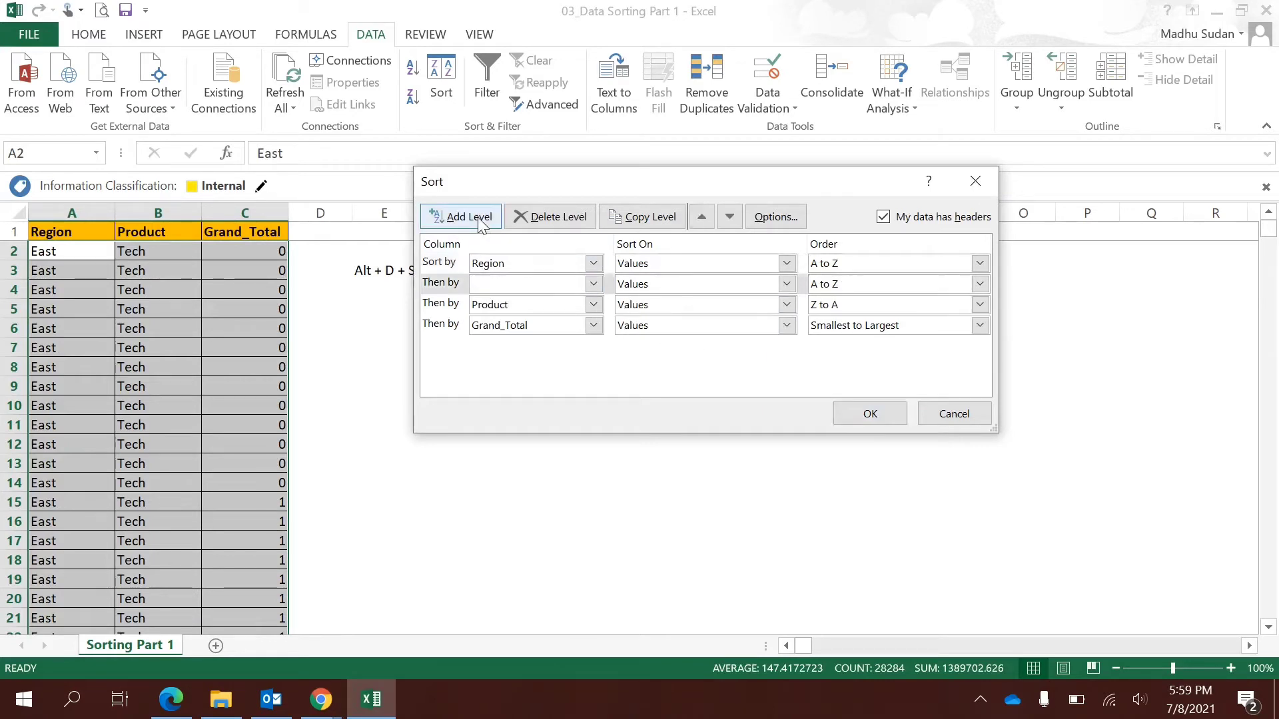
{"action": "left_click", "coordinate": [482, 225]}
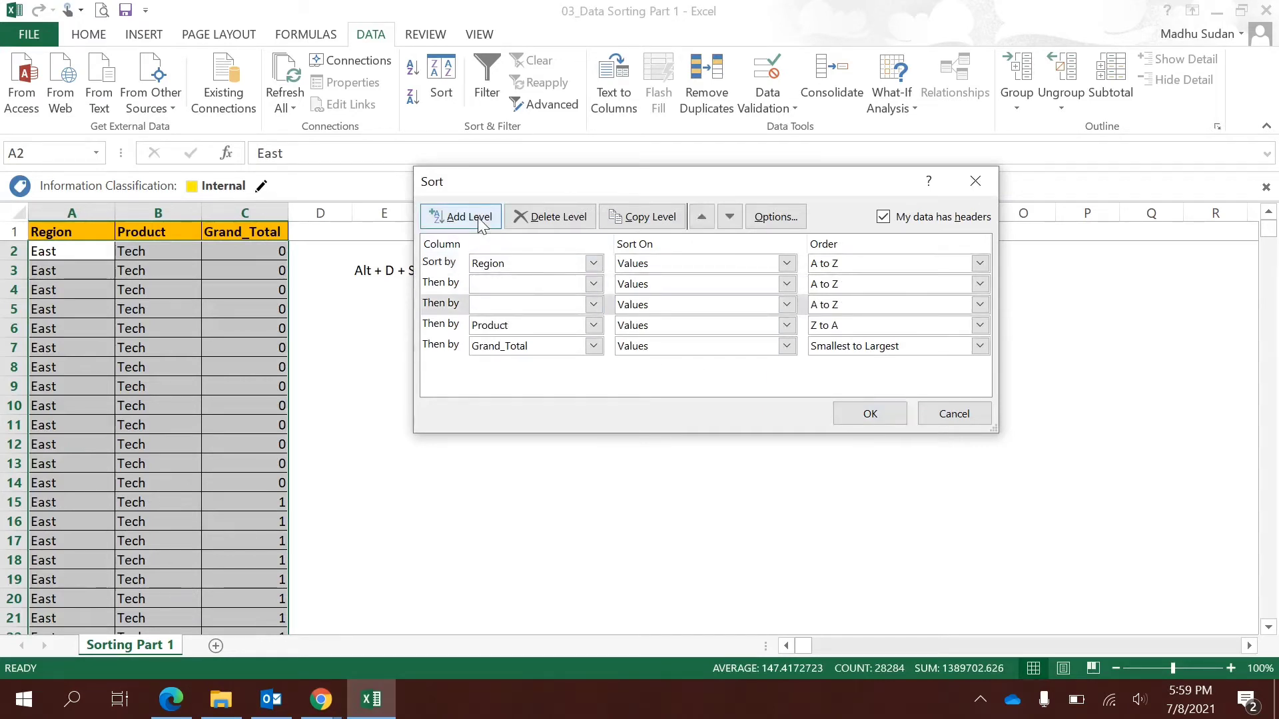
{"action": "left_click", "coordinate": [482, 225]}
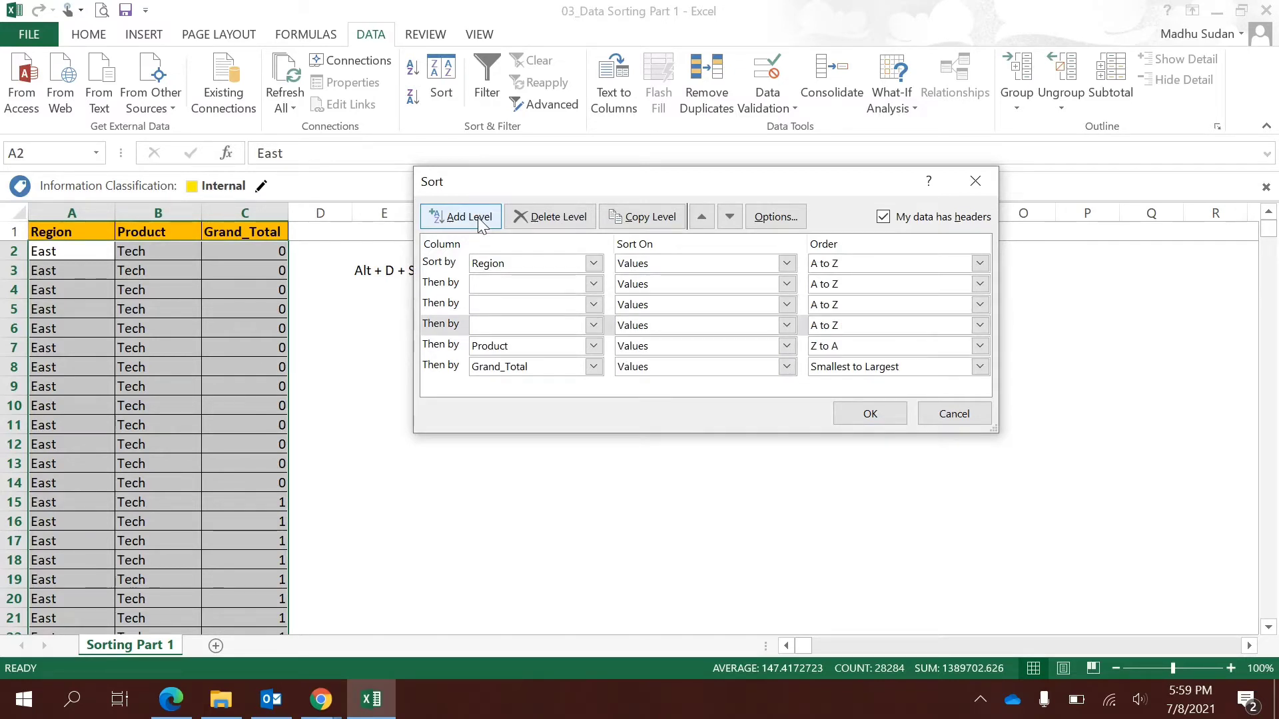
Delete the three blank levels from the Sort settings
{"action": "left_click", "coordinate": [455, 285]}
{"action": "left_click", "coordinate": [550, 225]}
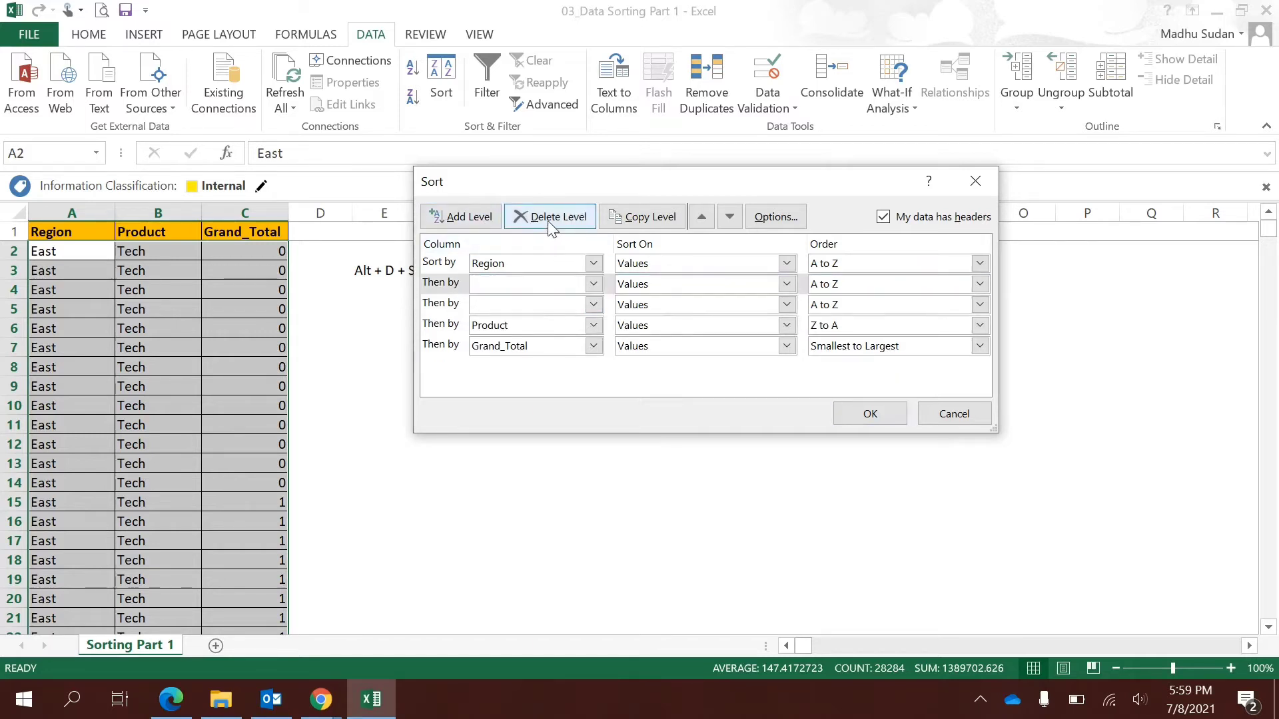
{"action": "left_click", "coordinate": [550, 225]}
{"action": "left_click", "coordinate": [550, 225]}
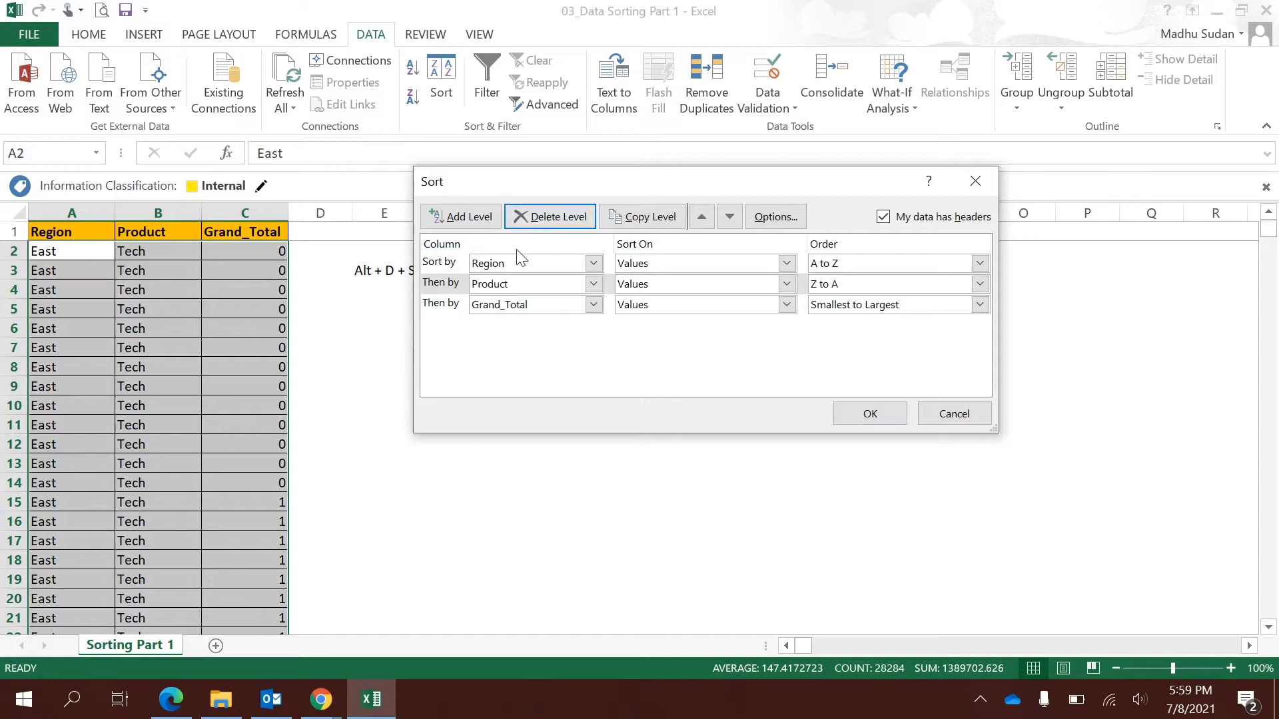
Duplicate the Region level in the Sort settings and change the copy's column to Grand_Total
{"action": "left_click", "coordinate": [457, 267]}
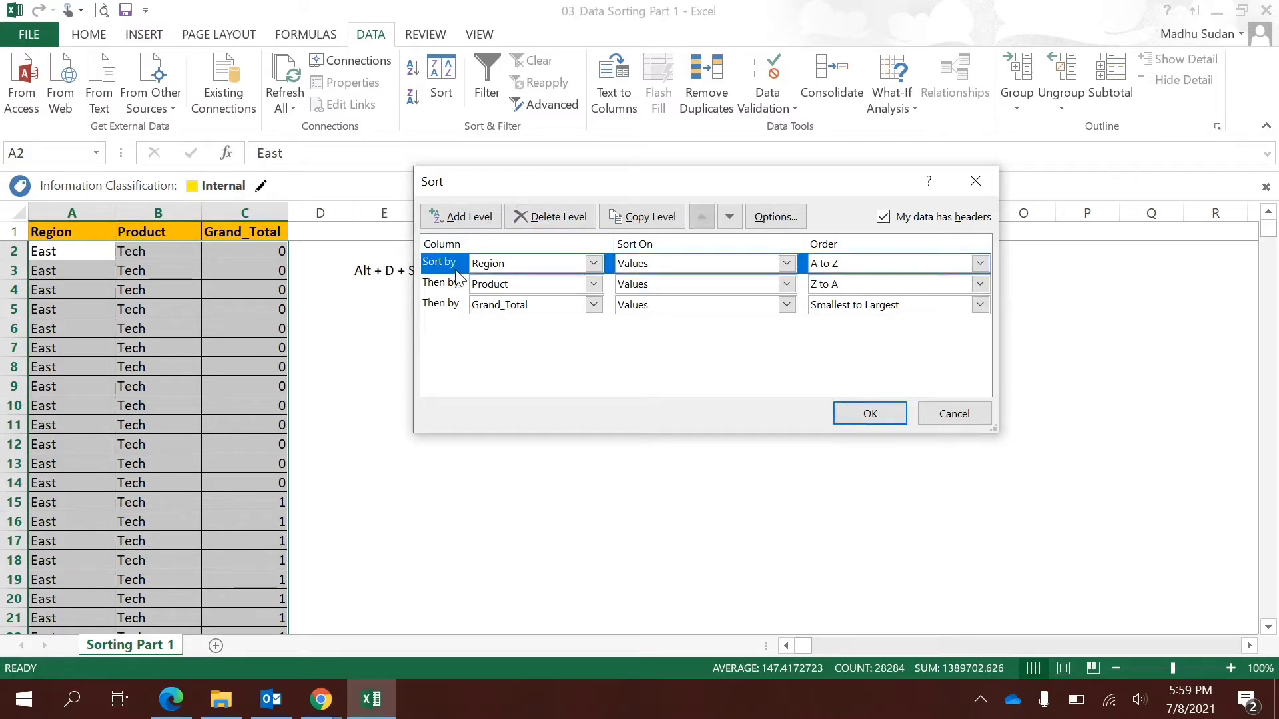
{"action": "left_click", "coordinate": [655, 225]}
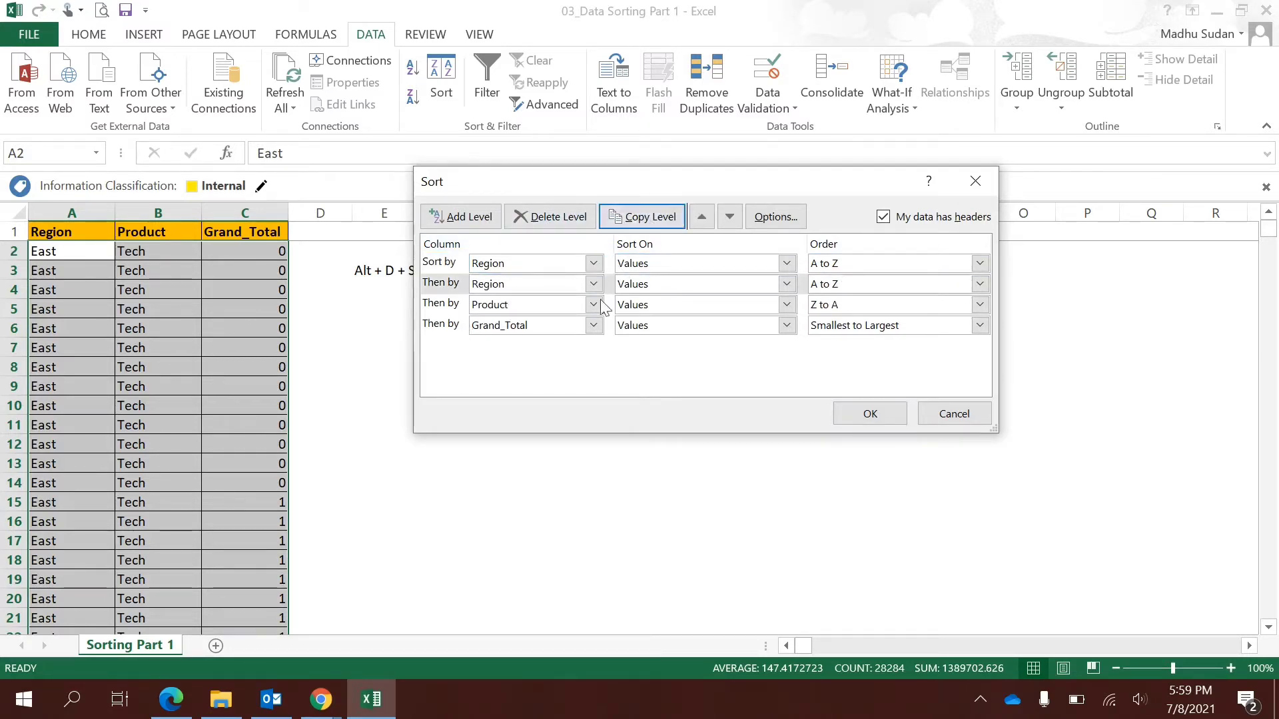
{"action": "left_click", "coordinate": [573, 284]}
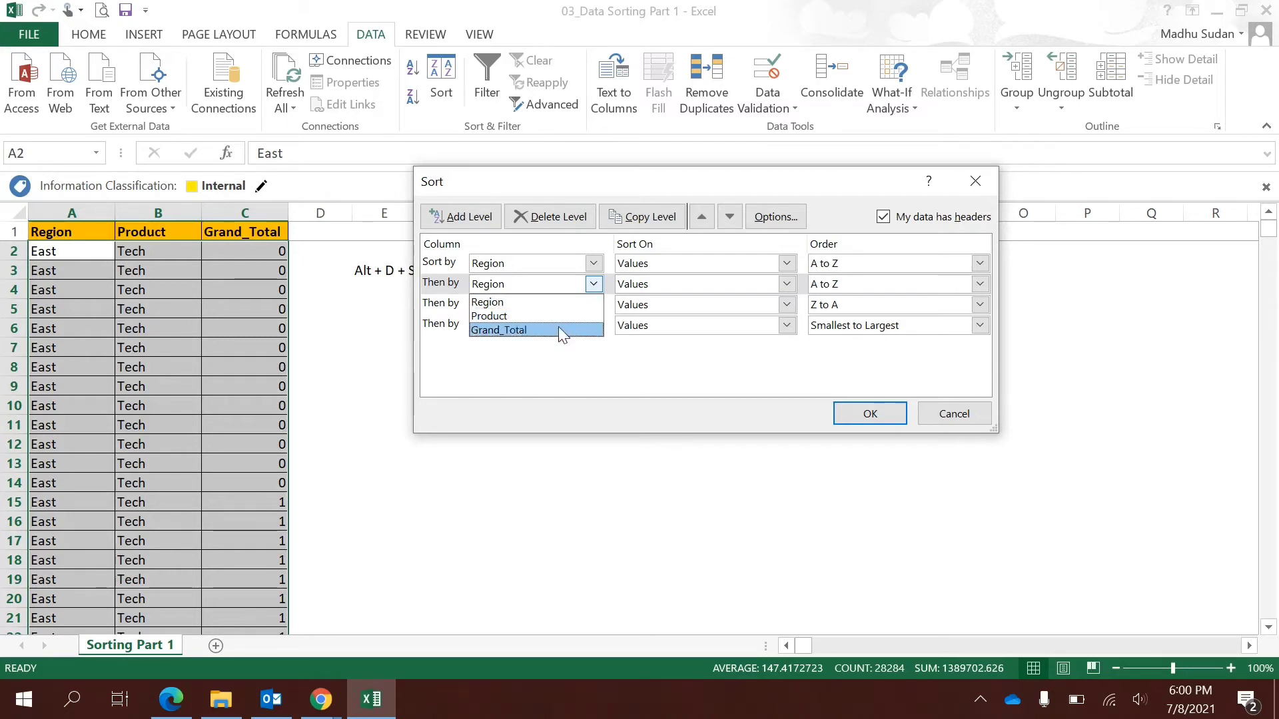
{"action": "left_click", "coordinate": [559, 328]}
{"action": "left_click", "coordinate": [574, 294]}
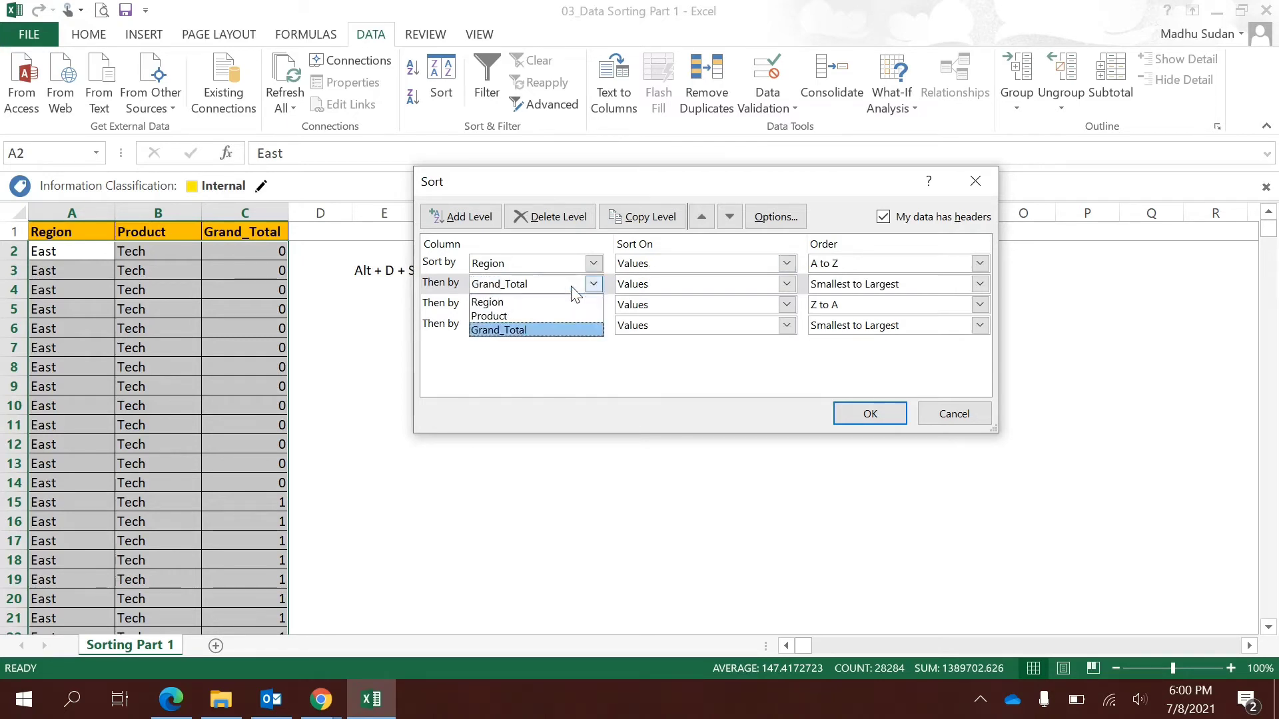
{"action": "left_click", "coordinate": [575, 294]}
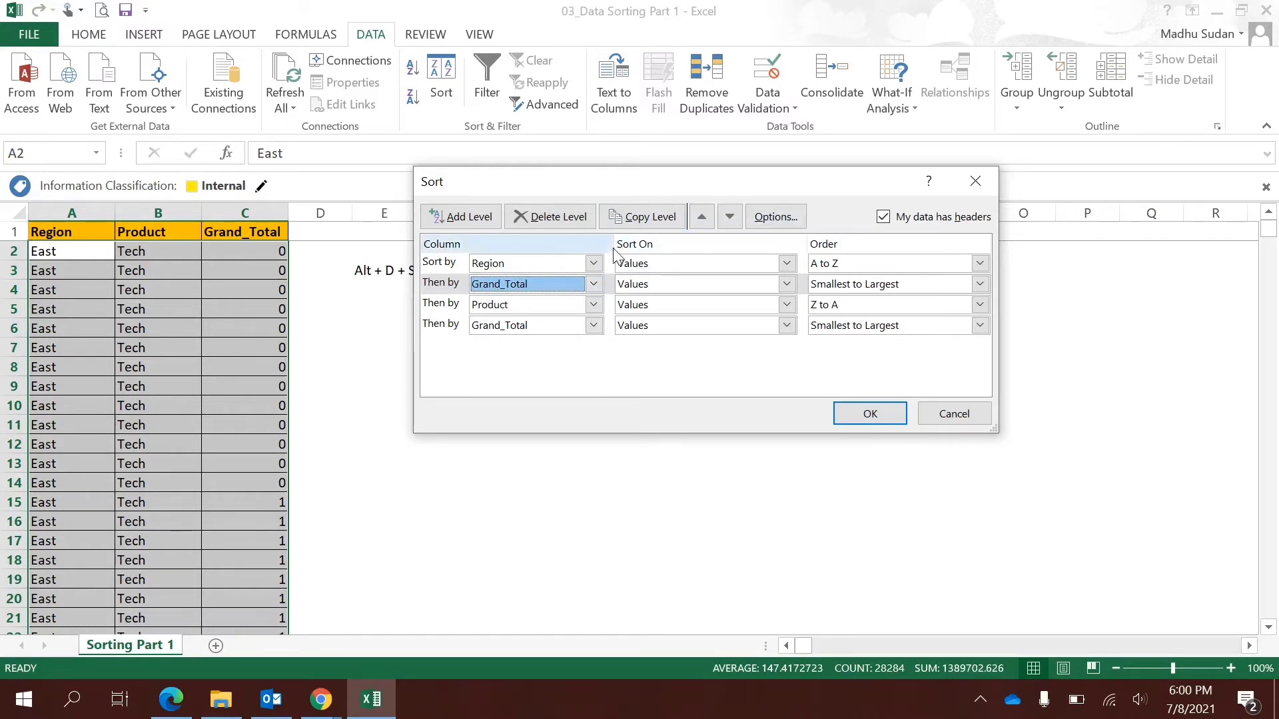
Move the upper Grand_Total level down and up around the Product level, leave it below Product, and delete it
{"action": "left_click", "coordinate": [578, 223]}
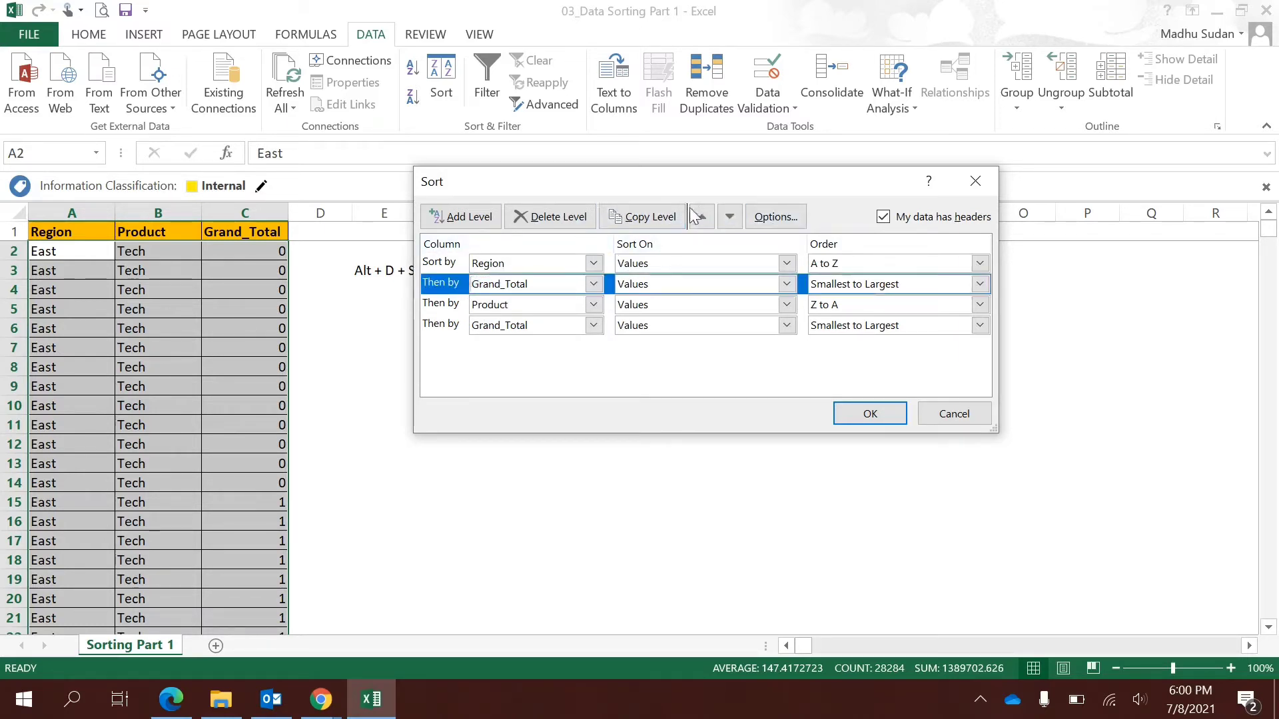
{"action": "left_click", "coordinate": [727, 216]}
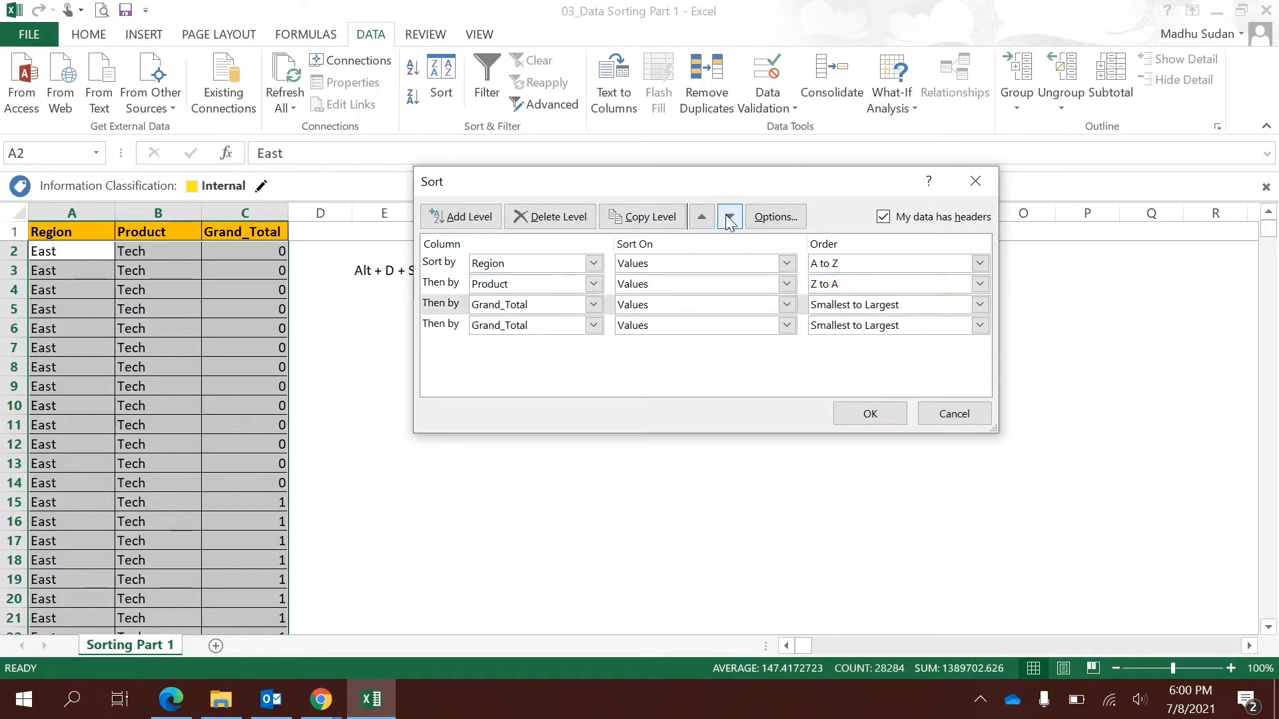
{"action": "left_click", "coordinate": [702, 216]}
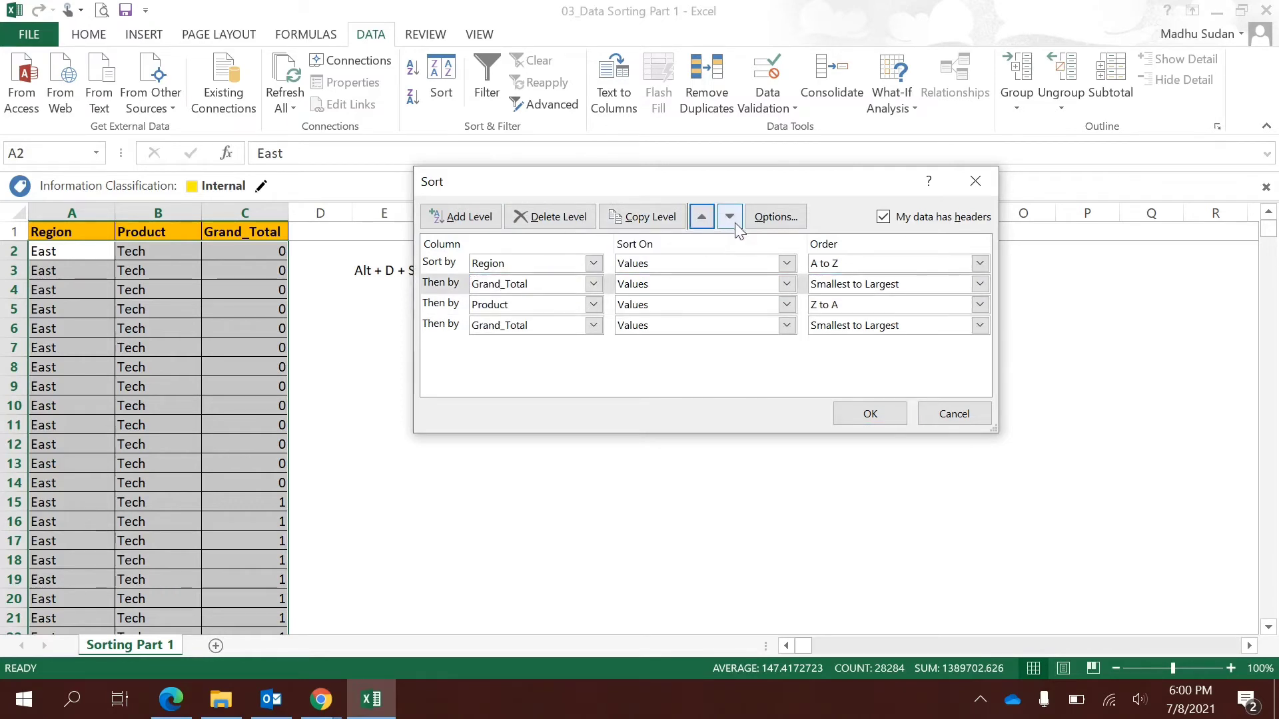
{"action": "left_click", "coordinate": [731, 218]}
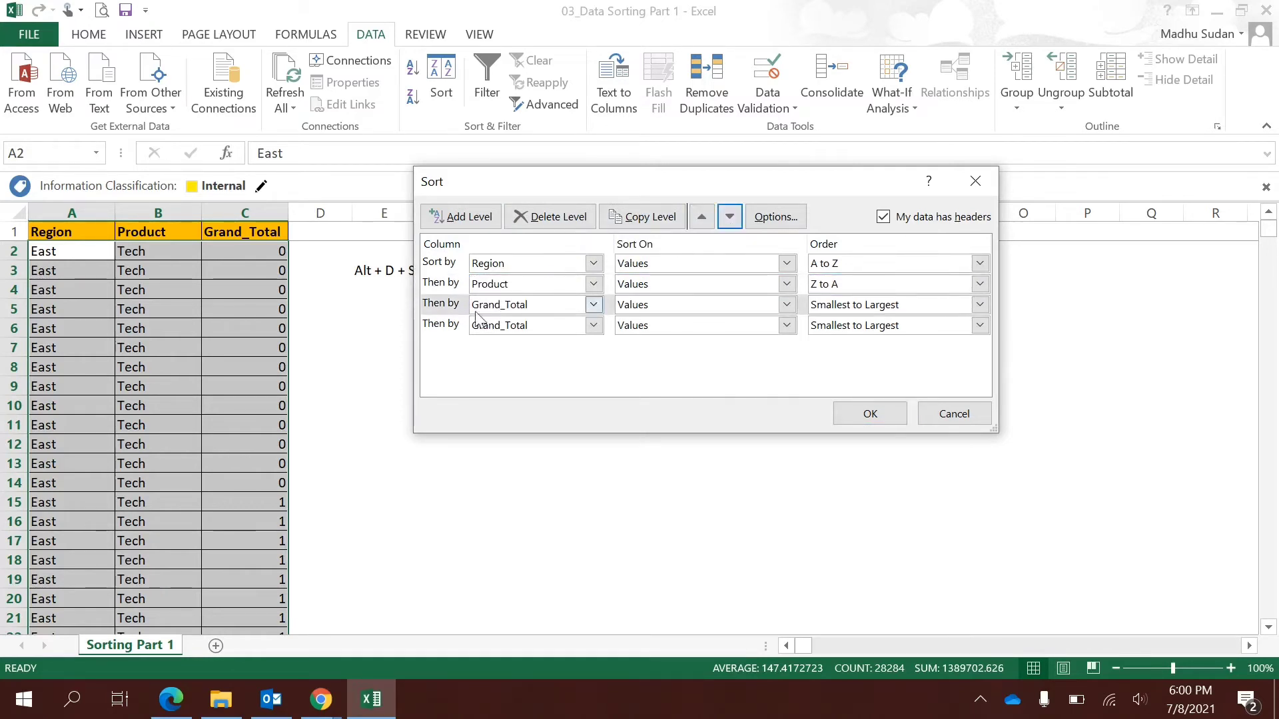
{"action": "left_click", "coordinate": [456, 307]}
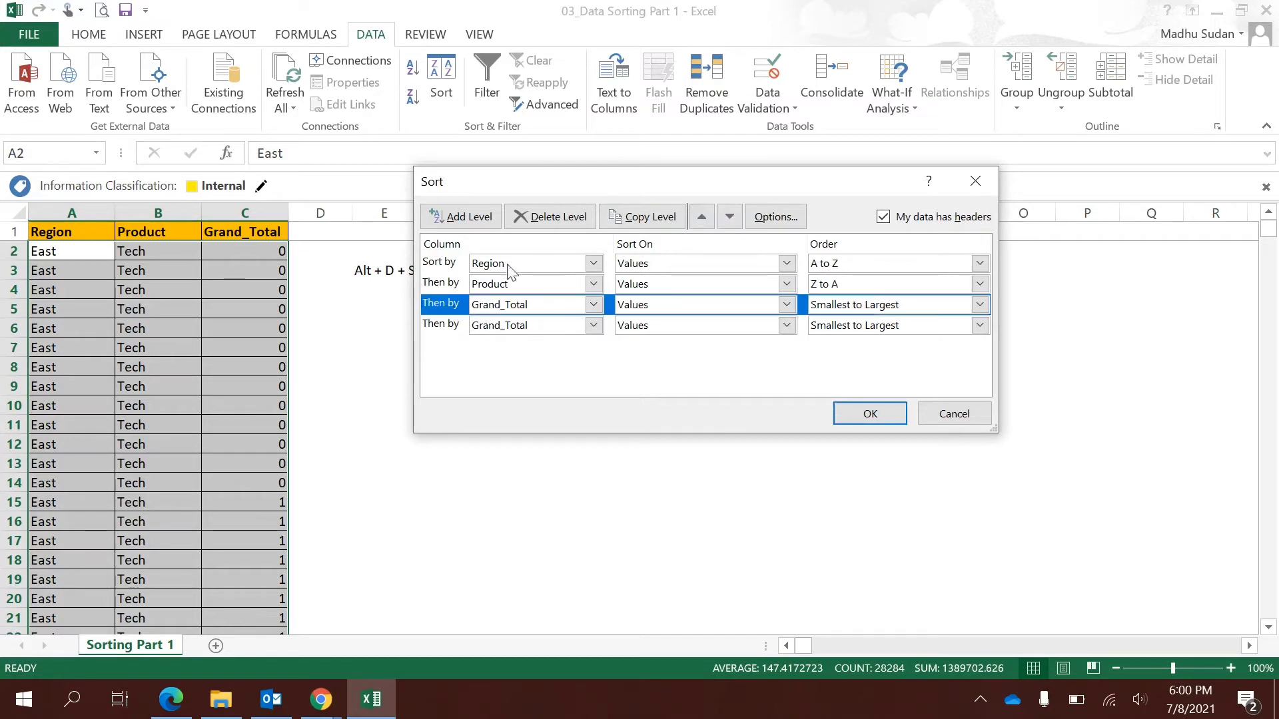
{"action": "left_click", "coordinate": [567, 224]}
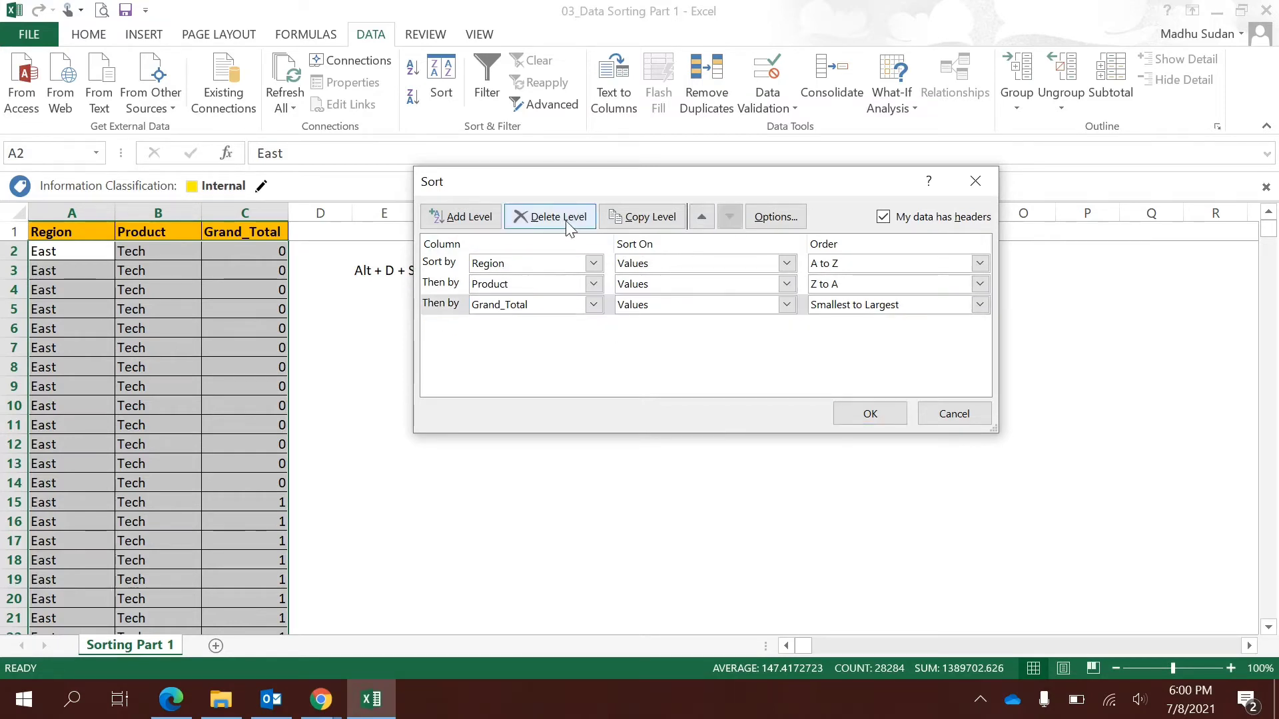
Choose the Sort left to right orientation in the sort options, cancel the choice and close the Sort settings
{"action": "left_click", "coordinate": [788, 219]}
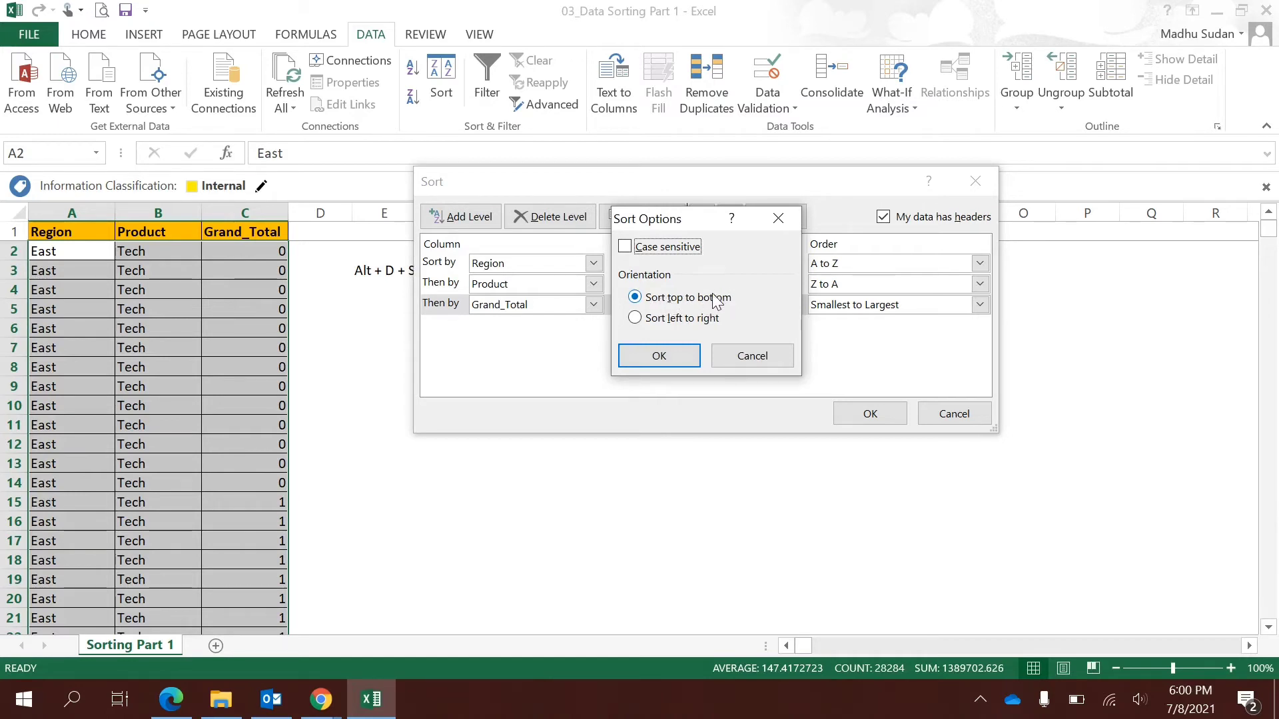
{"action": "left_click", "coordinate": [690, 320]}
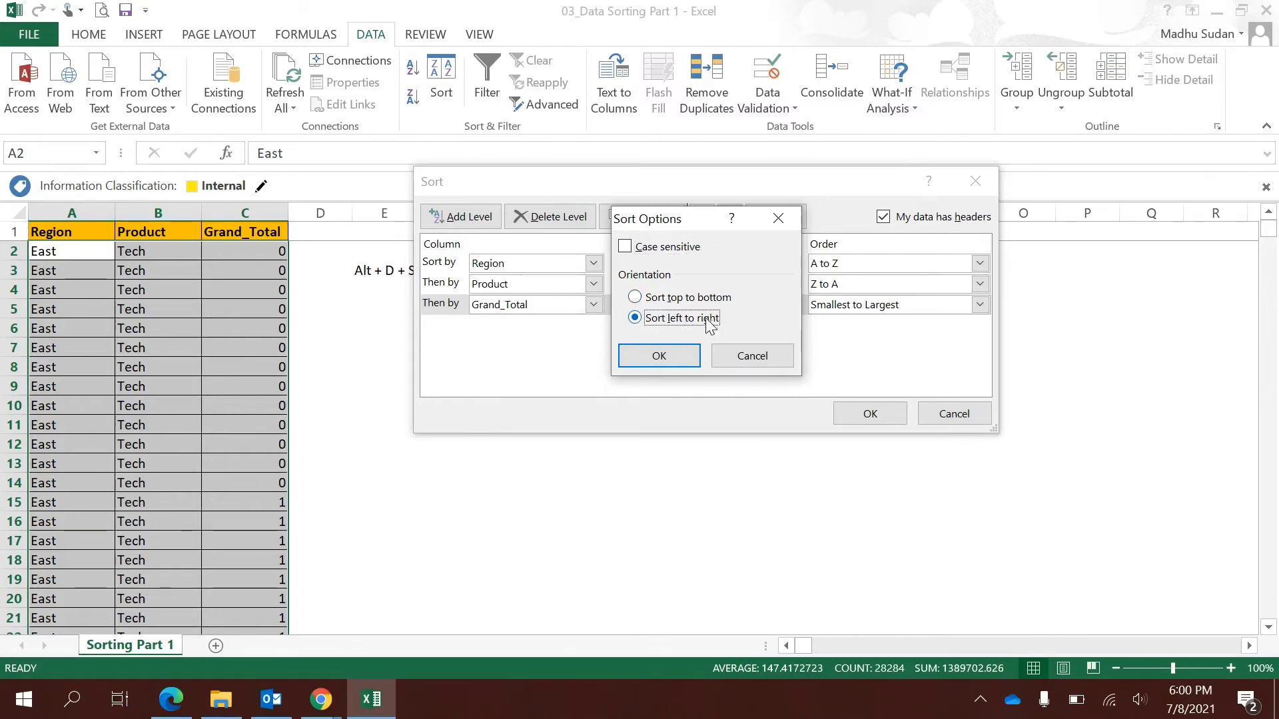
{"action": "left_click", "coordinate": [753, 356]}
{"action": "key", "text": "Escape"}
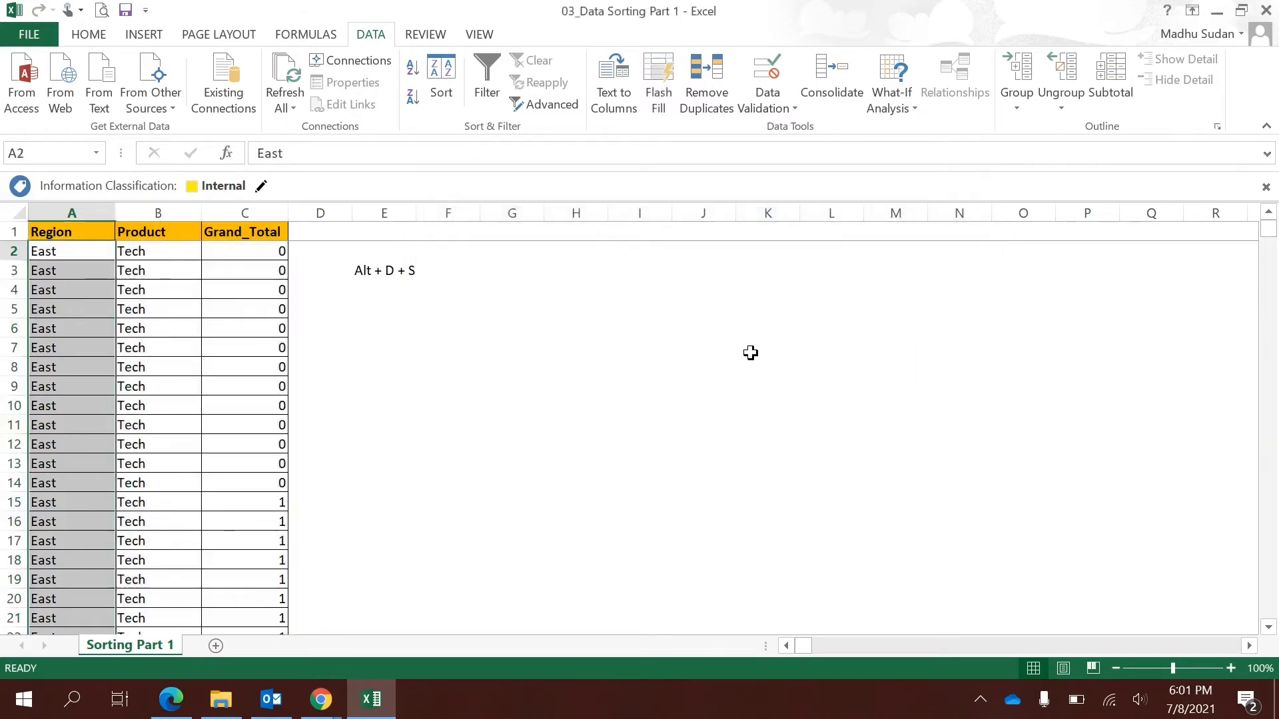
Copy the whole Region, Product and Grand_Total table, including its headers
{"action": "key", "text": "ctrl+Home"}
{"action": "key", "text": "ctrl+shift+Right"}
{"action": "key", "text": "ctrl+shift+Down"}
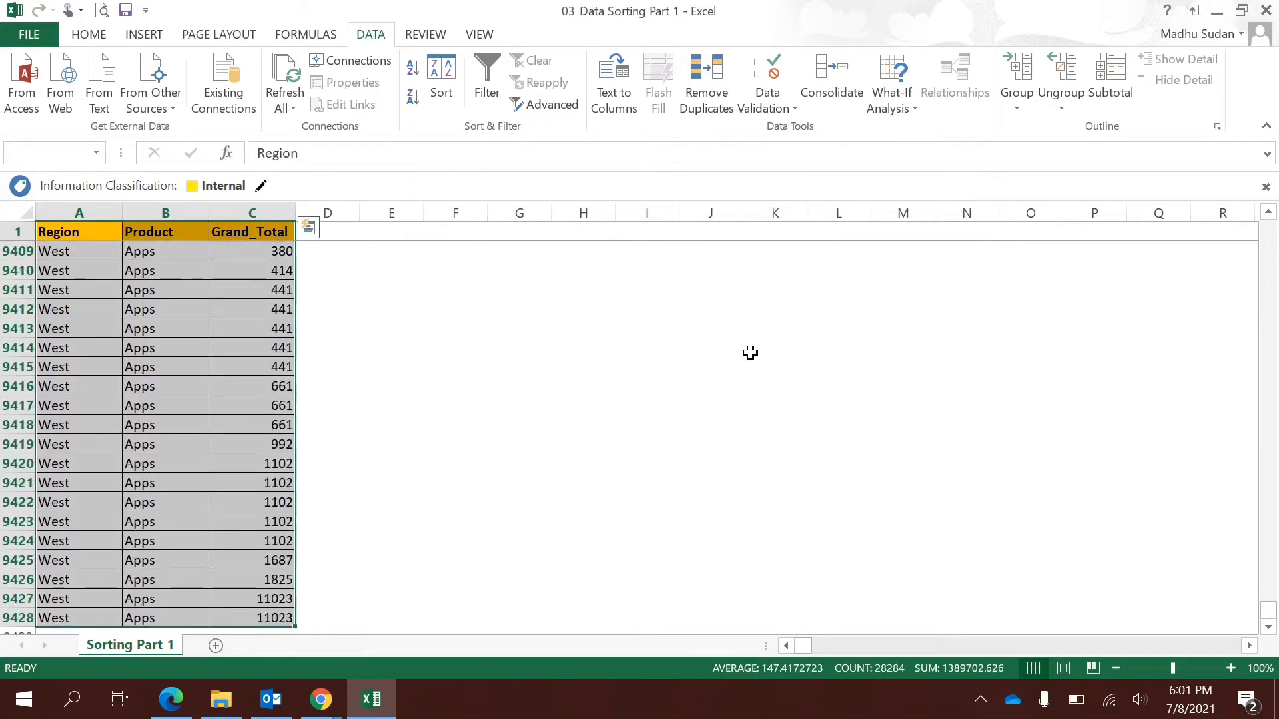
{"action": "key", "text": "ctrl+c"}
{"action": "key", "text": "ctrl+Home"}
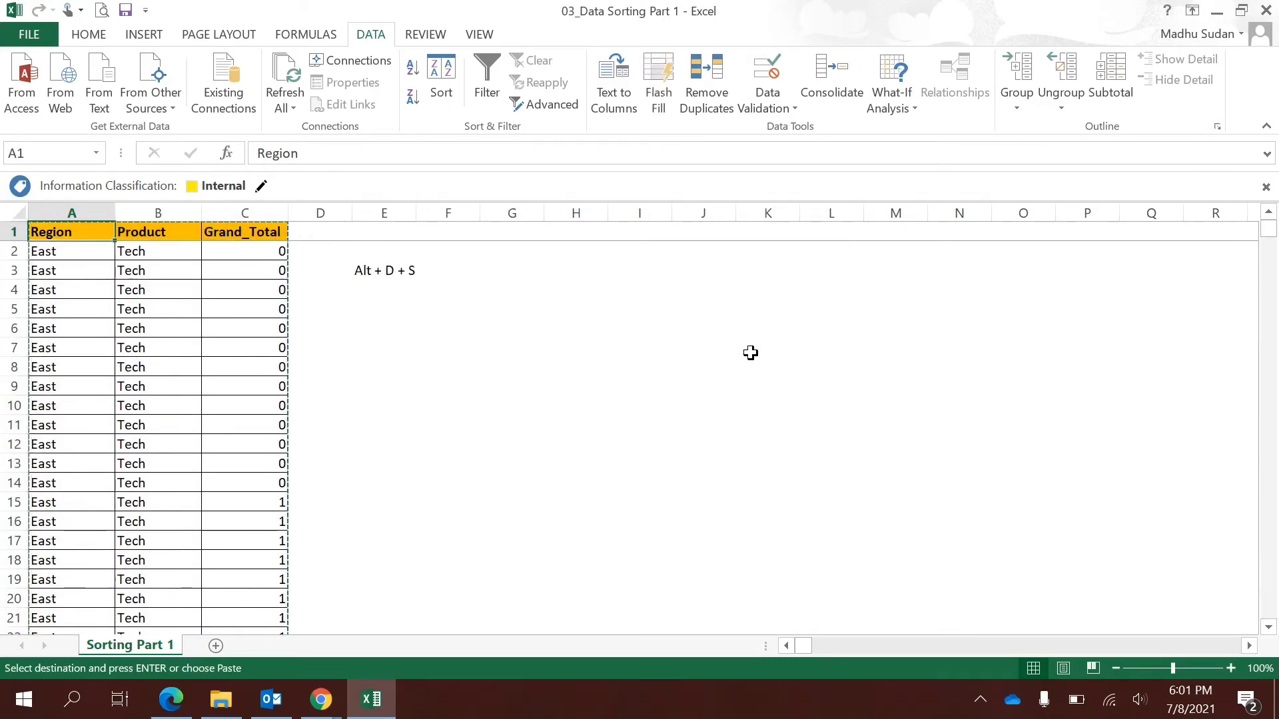
Reselect the whole table from the Region header down to its last row
{"action": "key", "text": "Down"}
{"action": "key", "text": "Down"}
{"action": "key", "text": "Down"}
{"action": "key", "text": "ctrl+shift+Down"}
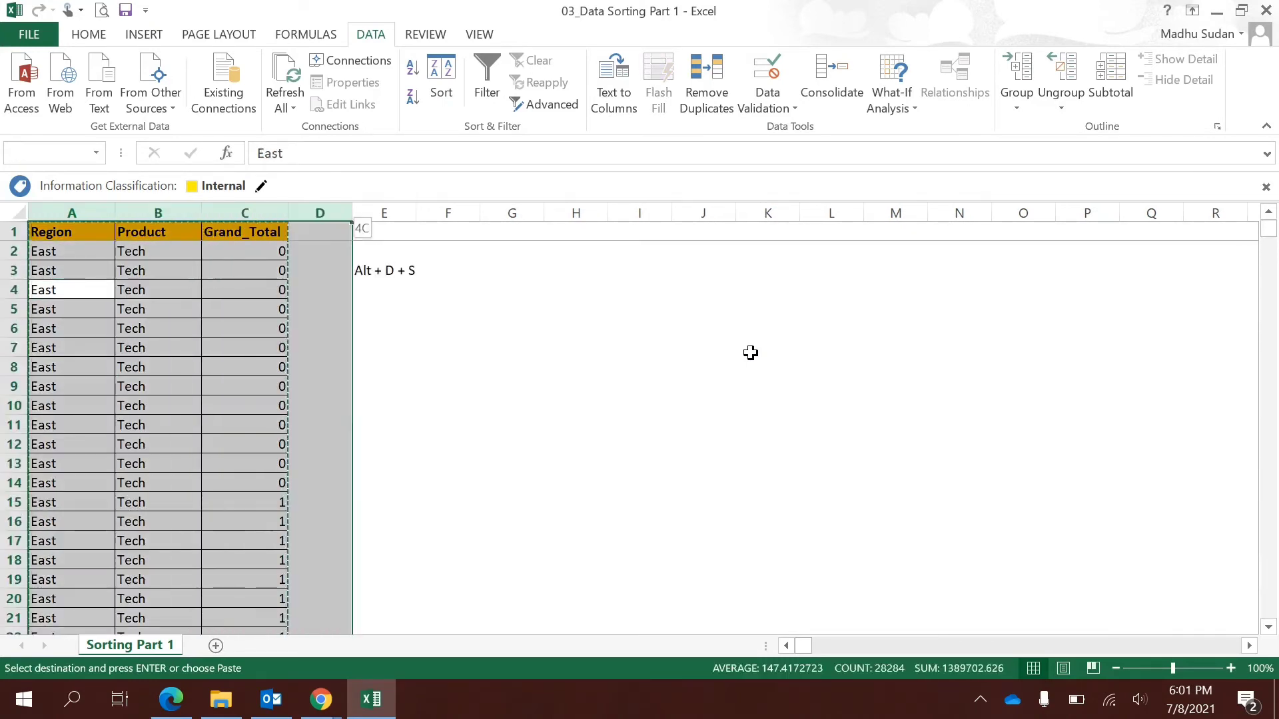
{"action": "key", "text": "Up"}
{"action": "key", "text": "Up"}
{"action": "key", "text": "Up"}
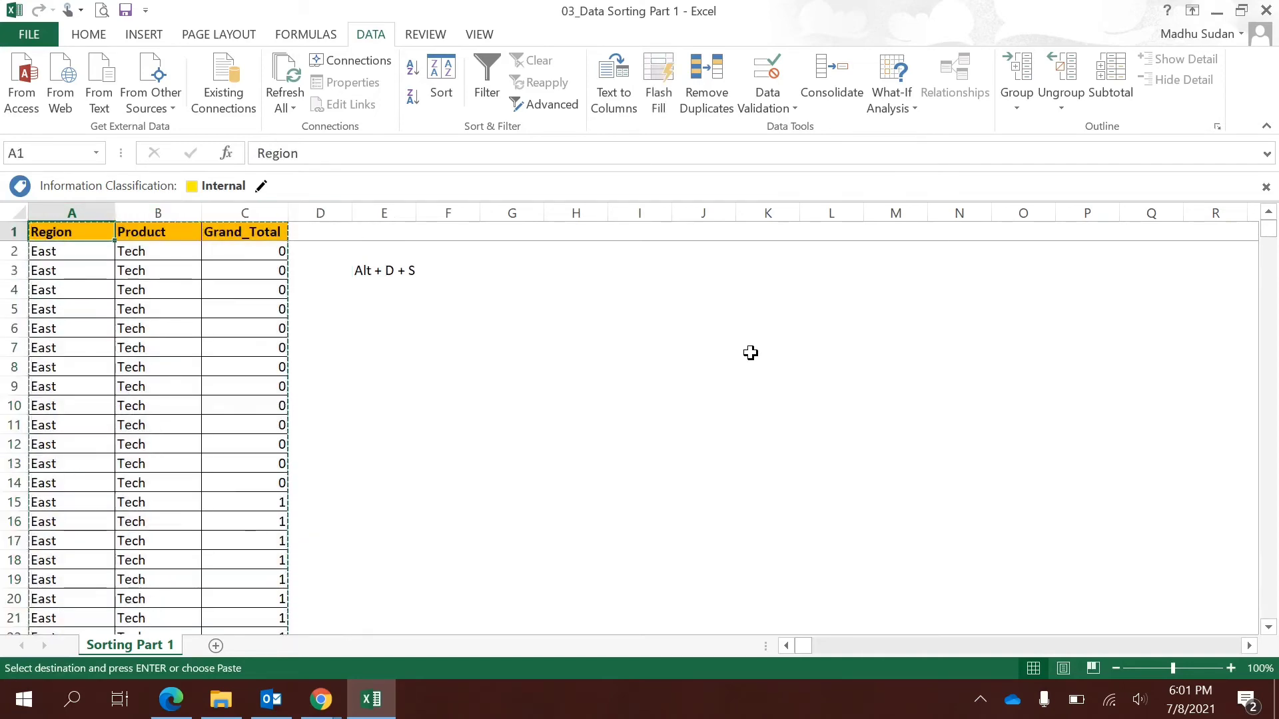
{"action": "key", "text": "shift+Right"}
{"action": "key", "text": "shift+Right"}
{"action": "key", "text": "ctrl+shift+Down"}
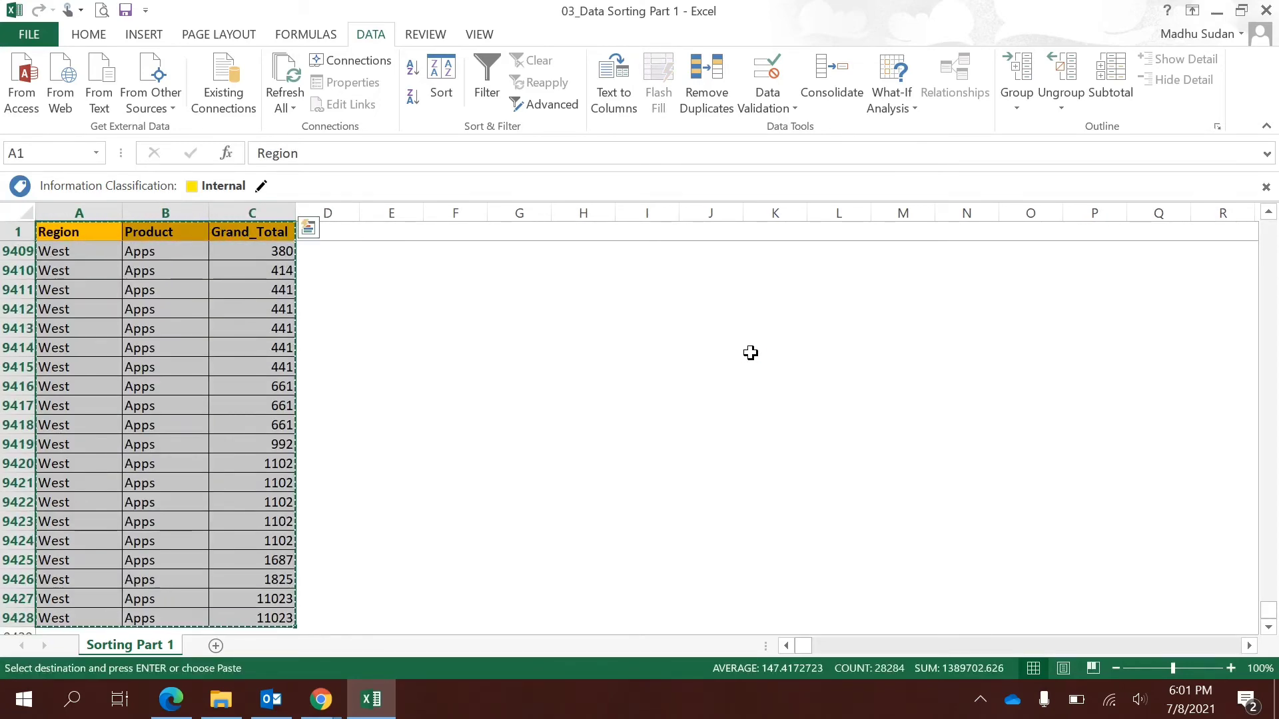
Insert a new worksheet and paste the copied table at cell A1 as transposed values
{"action": "key", "text": "shift+F11"}
{"action": "key", "text": "alt+e"}
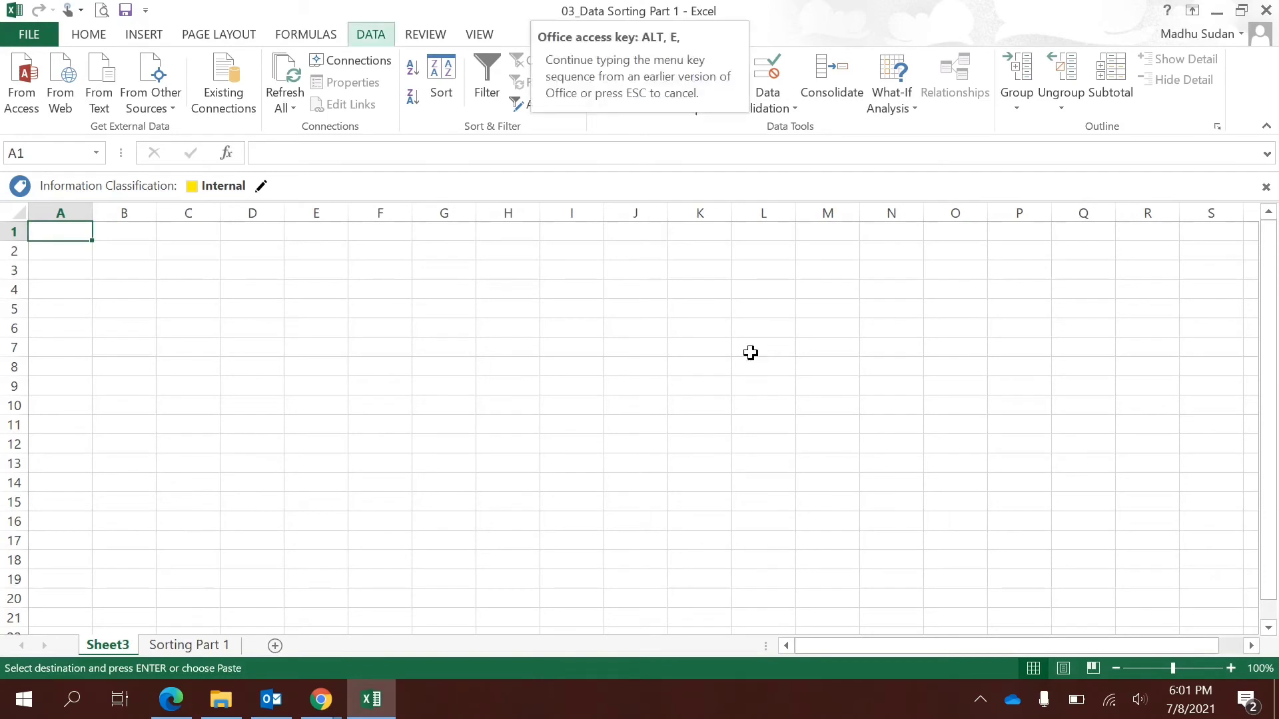
{"action": "key", "text": "s"}
{"action": "key", "text": "v"}
{"action": "key", "text": "e"}
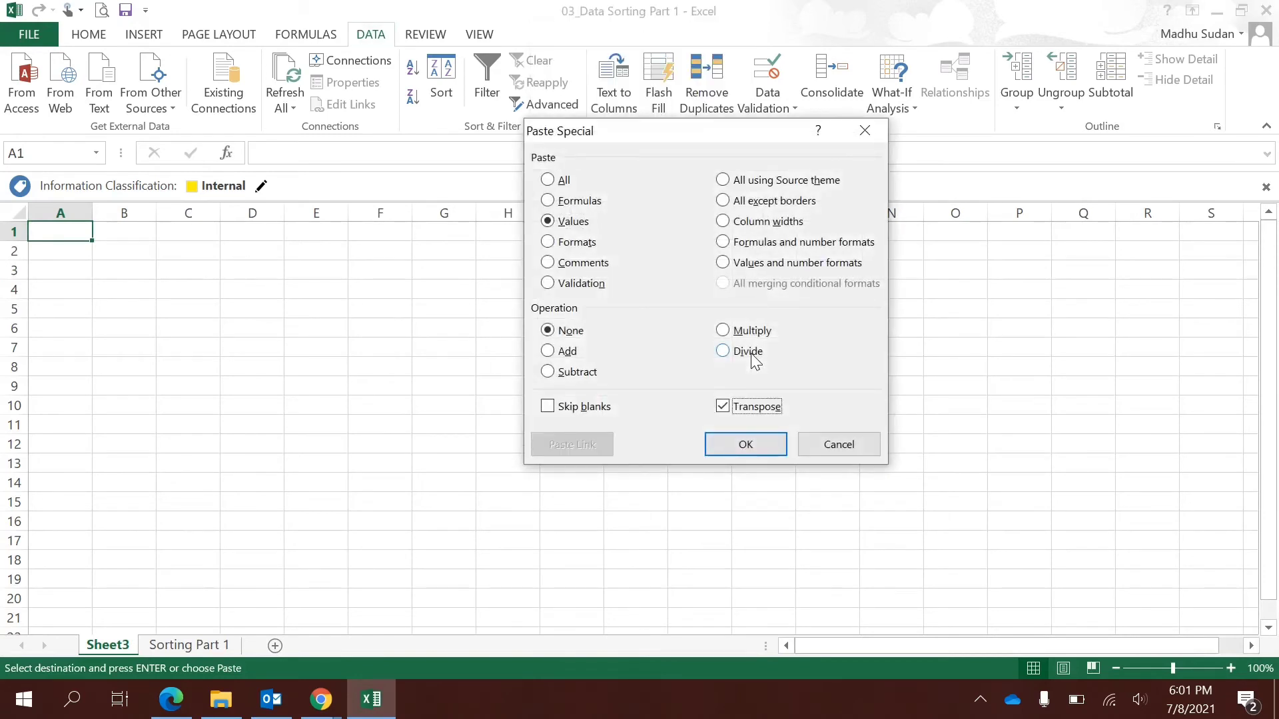
{"action": "key", "text": "Return"}
{"action": "key", "text": "Down"}
{"action": "key", "text": "Up"}
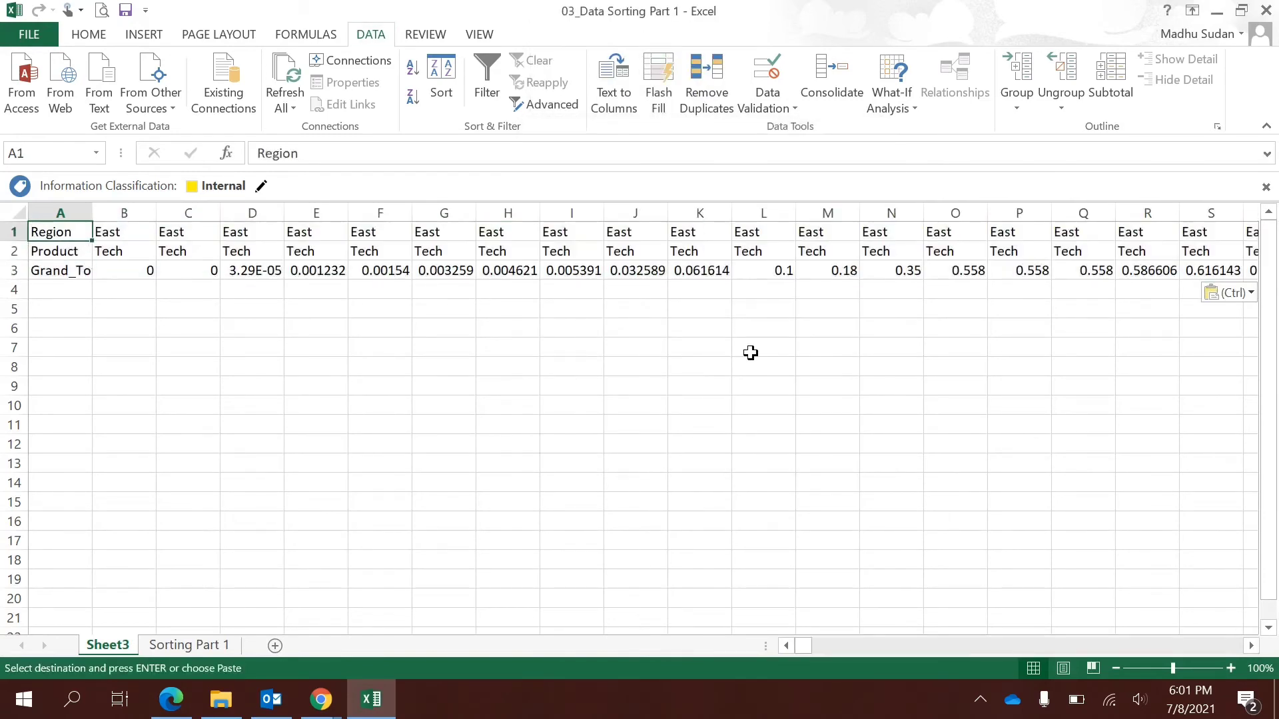
Examine how the Region, Product and Grand_Total headers and records are laid out in the transposed table
{"action": "key", "text": "shift+Down"}
{"action": "key", "text": "shift+Down"}
{"action": "key", "text": "shift+Up"}
{"action": "key", "text": "shift+Up"}
{"action": "key", "text": "Right"}
{"action": "key", "text": "shift+Down"}
{"action": "key", "text": "shift+Down"}
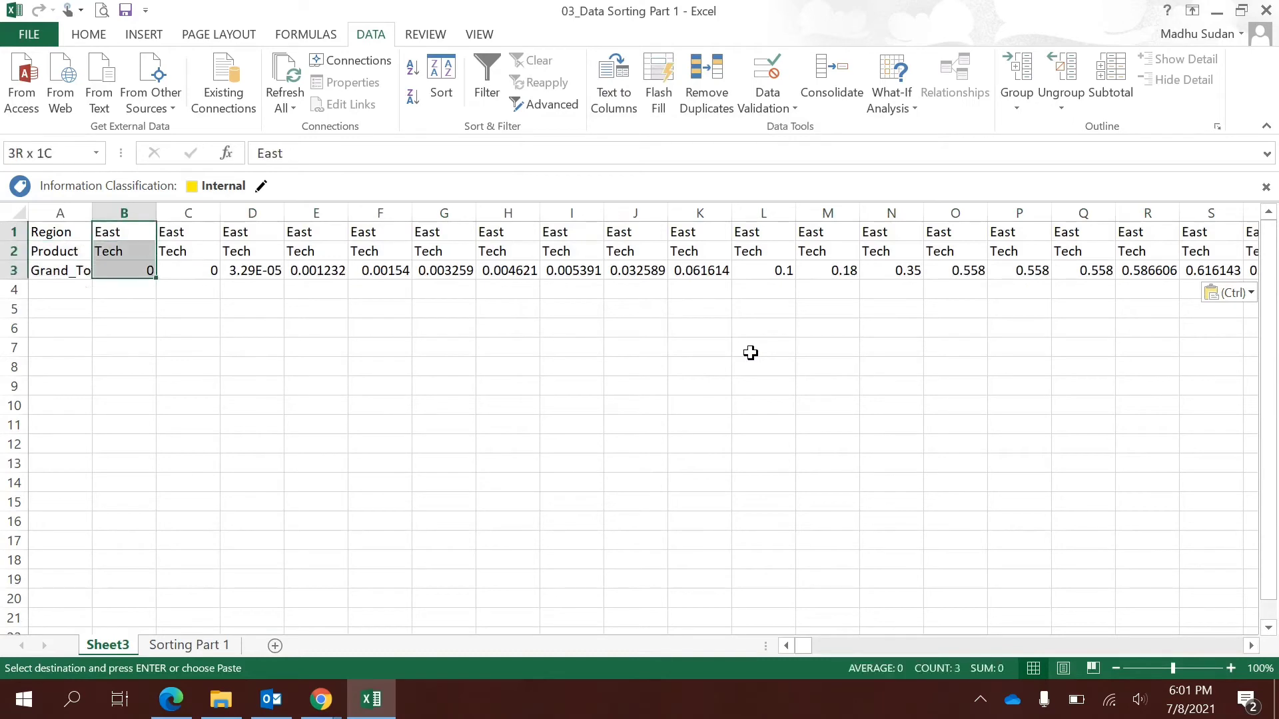
{"action": "key", "text": "shift+Right"}
{"action": "key", "text": "shift+Right"}
{"action": "key", "text": "shift+Right"}
{"action": "key", "text": "shift+Right"}
{"action": "key", "text": "shift+Right"}
{"action": "key", "text": "shift+Right"}
{"action": "key", "text": "ctrl+Home"}
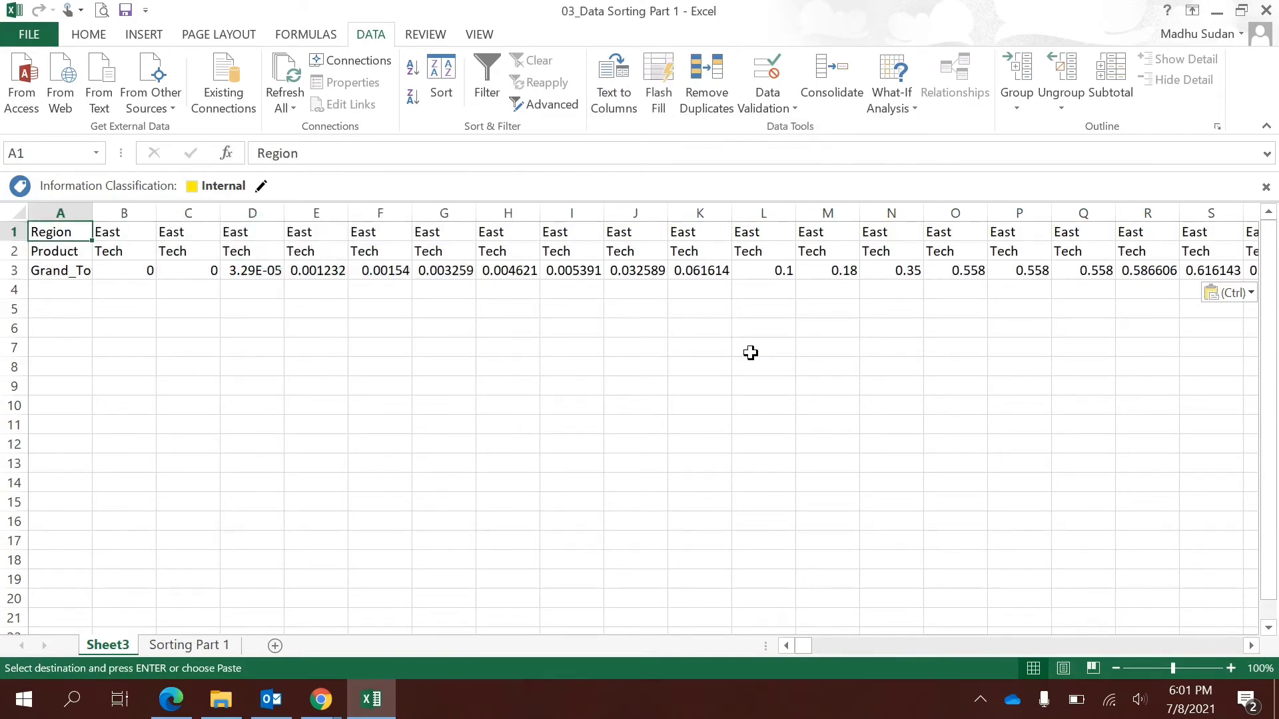
Return to the Sorting Part 1 sheet and reapply the existing Region, Product and Grand_Total sort to the table
{"action": "key", "text": "ctrl+Page_Down"}
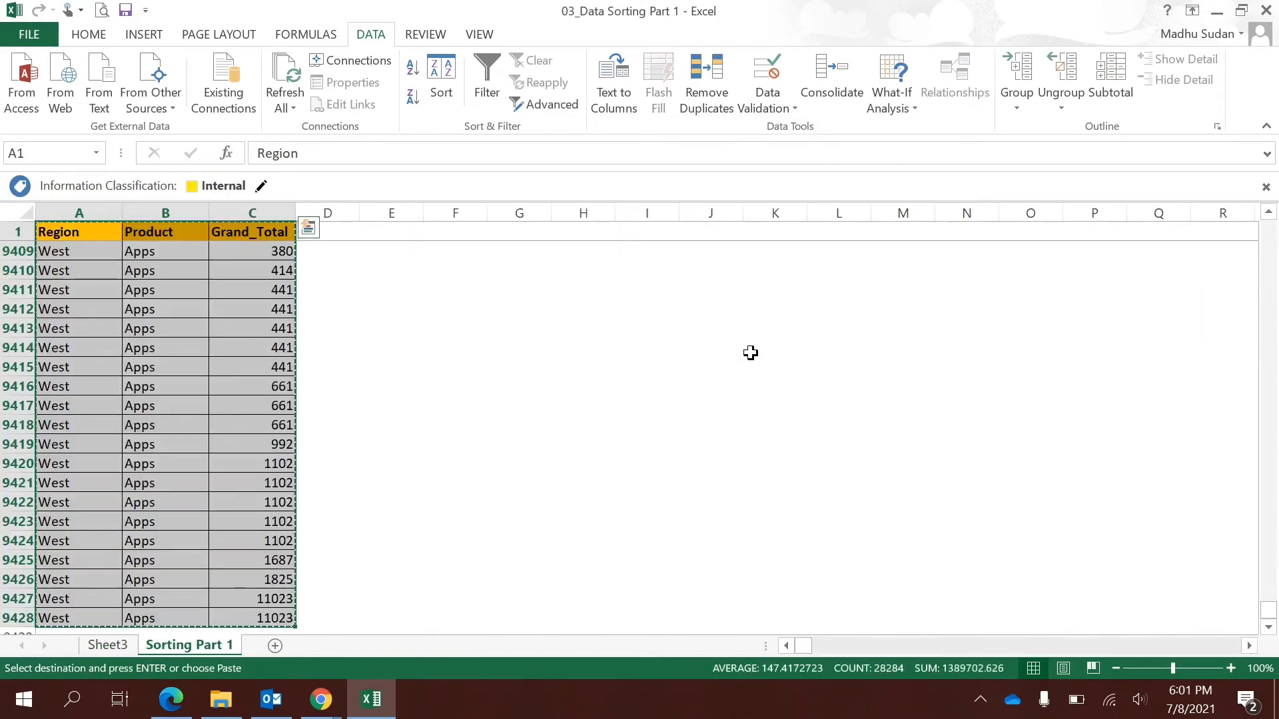
{"action": "key", "text": "Escape"}
{"action": "key", "text": "Return"}
{"action": "key", "text": "alt+d"}
{"action": "key", "text": "s"}
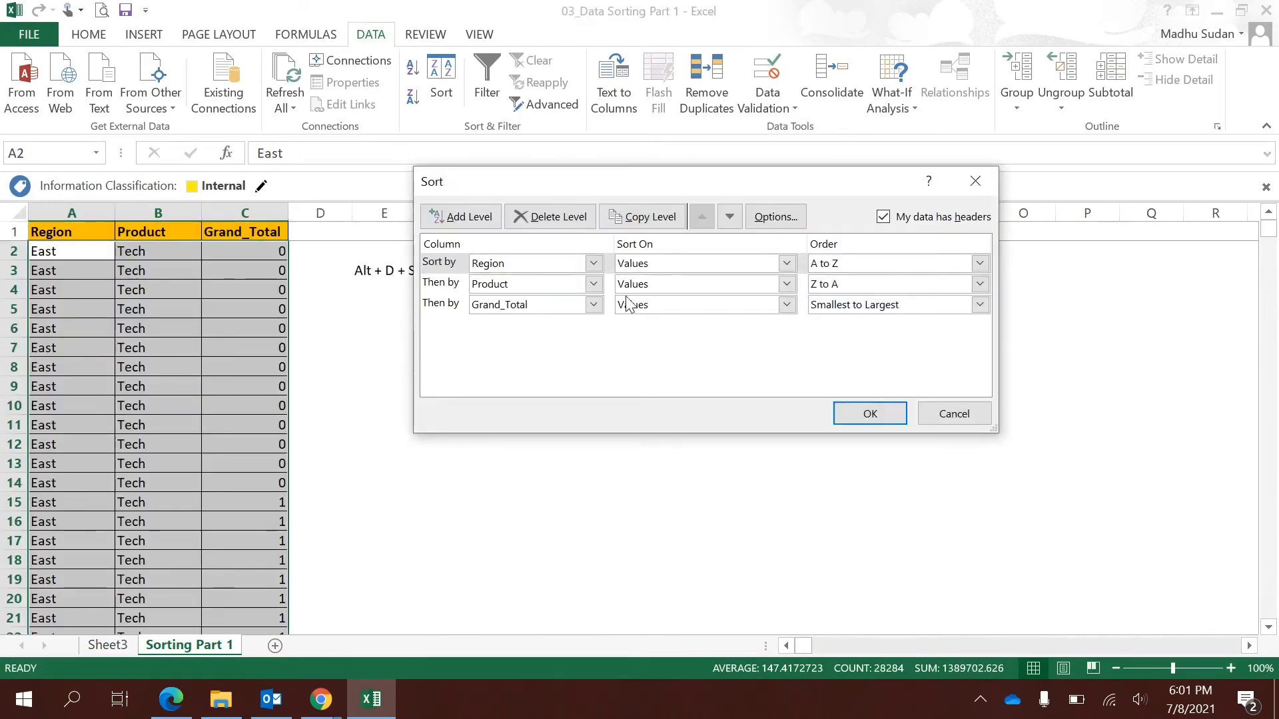
{"action": "key", "text": "Return"}
Select the whole transposed table on Sheet3 and set its sort orientation to left to right
{"action": "key", "text": "ctrl+Page_Up"}
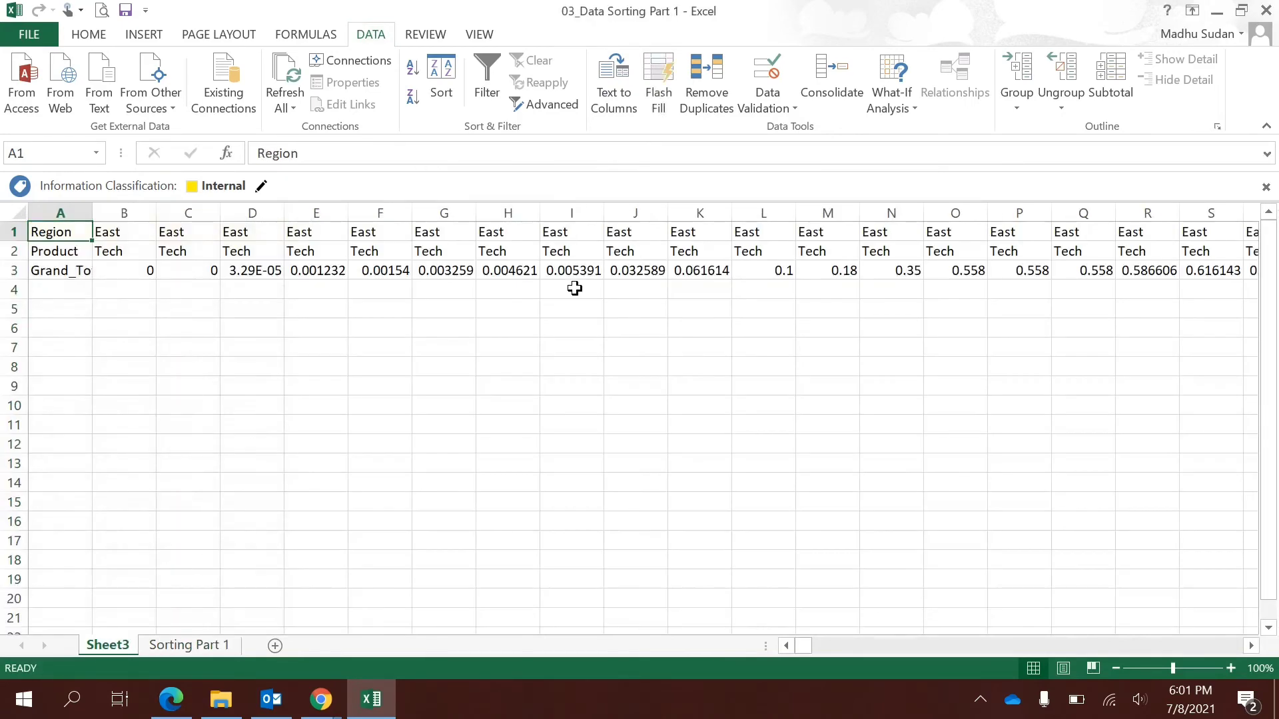
{"action": "key", "text": "ctrl+shift+Down"}
{"action": "key", "text": "ctrl+shift+Right"}
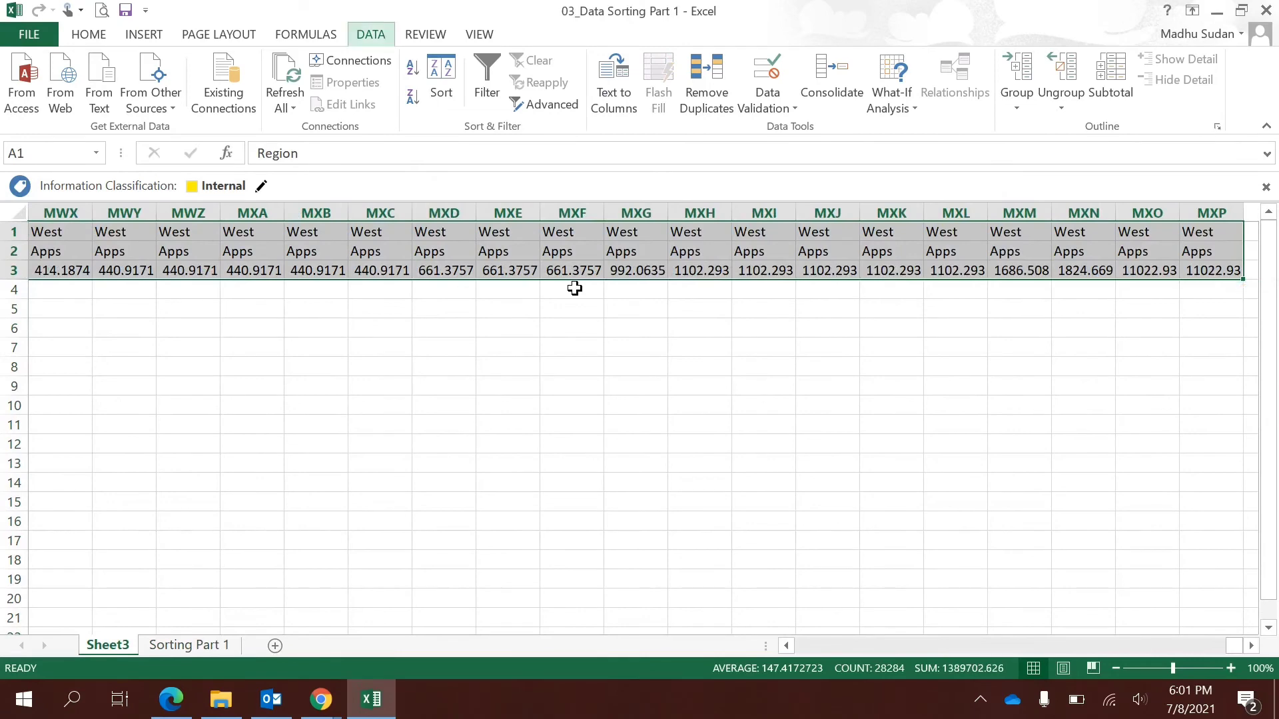
{"action": "key", "text": "alt+d"}
{"action": "key", "text": "s"}
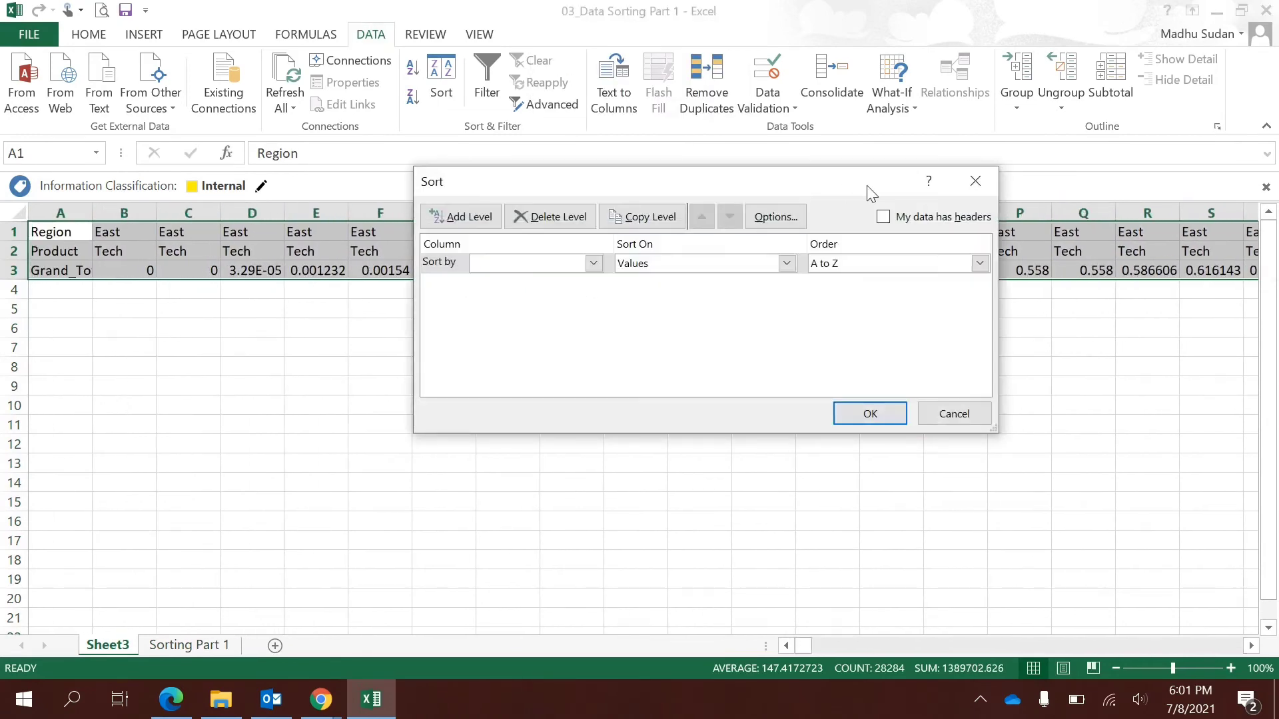
{"action": "left_click", "coordinate": [783, 221]}
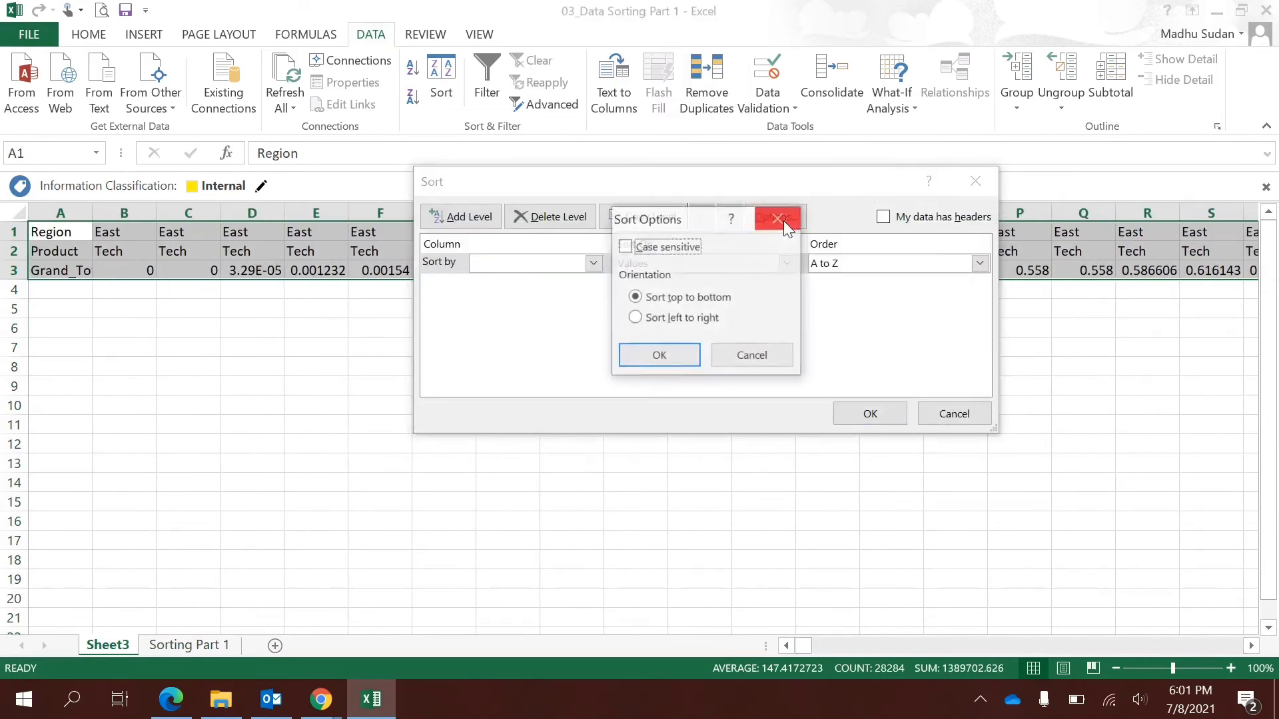
{"action": "left_click", "coordinate": [698, 319]}
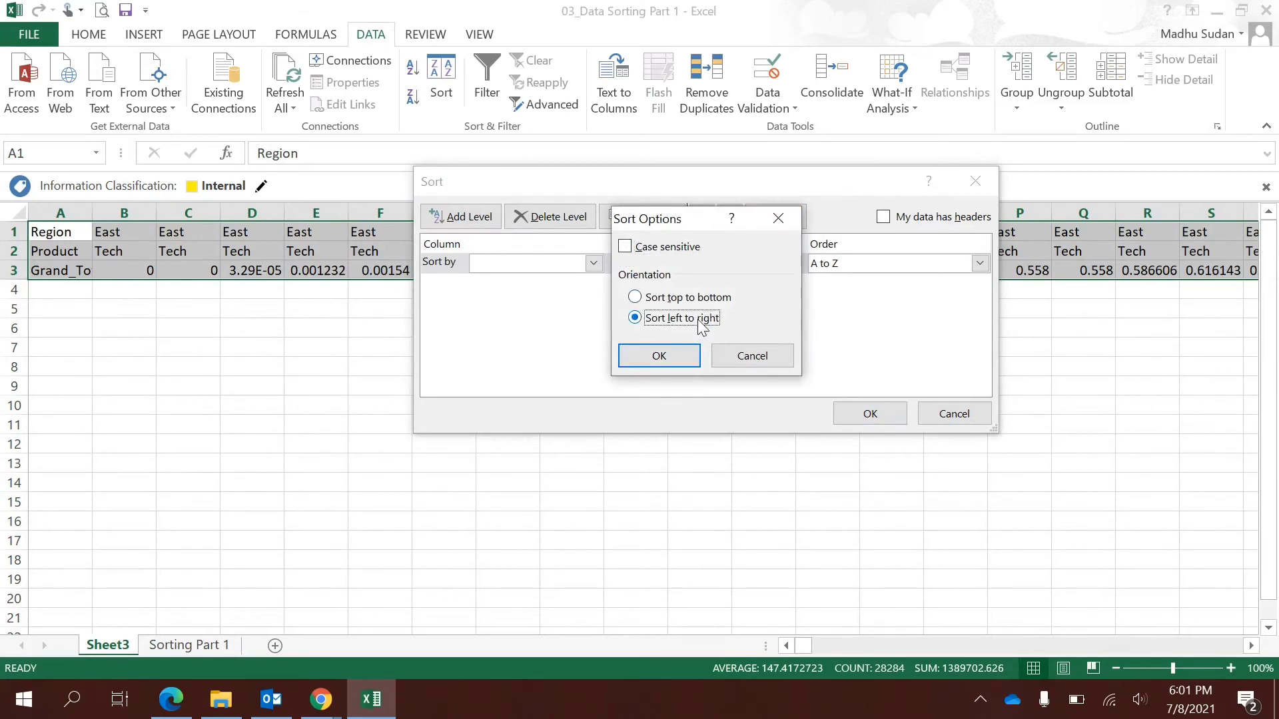
{"action": "key", "text": "Return"}
{"action": "key", "text": "Return"}
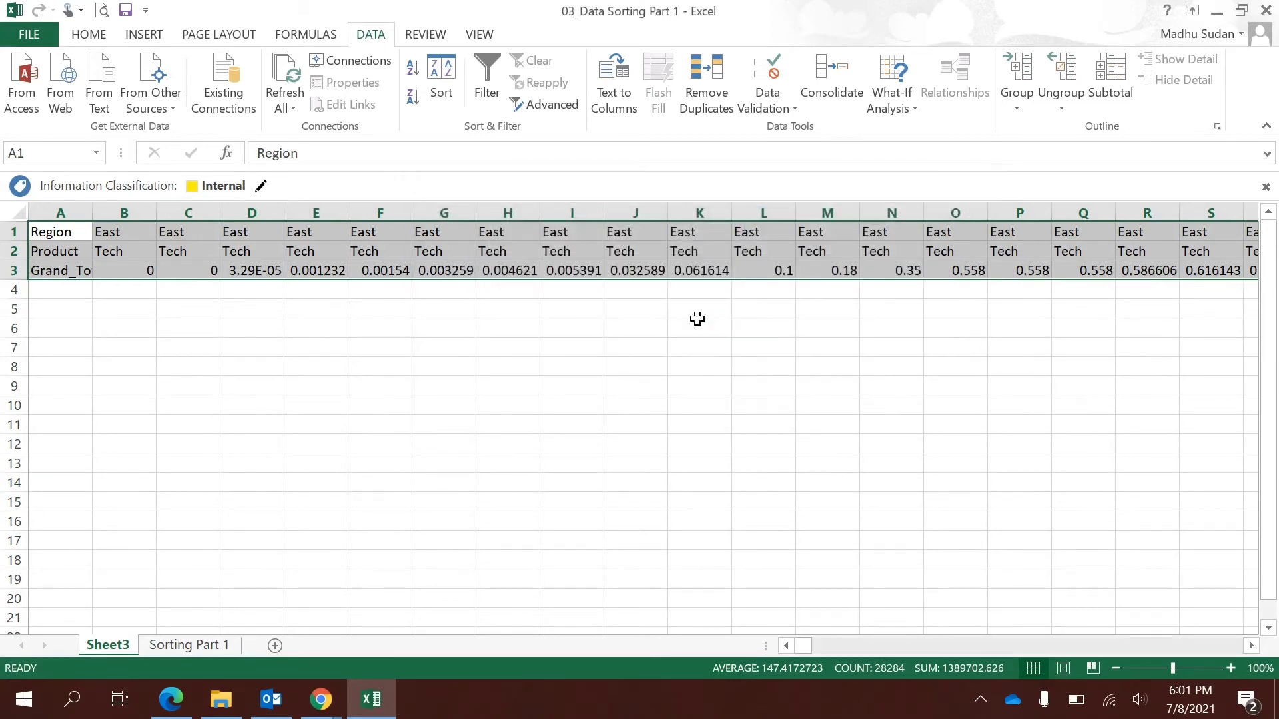
Return to the Sorting Part 1 sheet and delete the Region, Product and Grand_Total sort levels
{"action": "key", "text": "ctrl+Page_Down"}
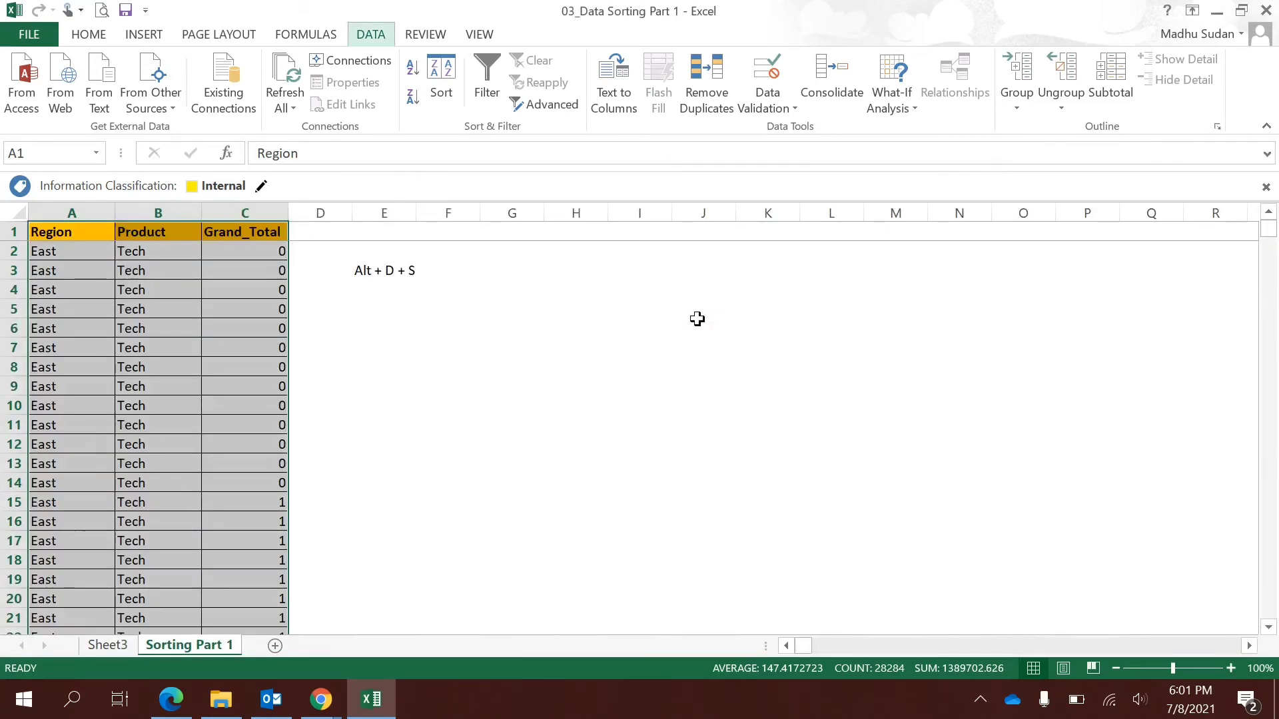
{"action": "key", "text": "Return"}
{"action": "key", "text": "alt+d"}
{"action": "key", "text": "s"}
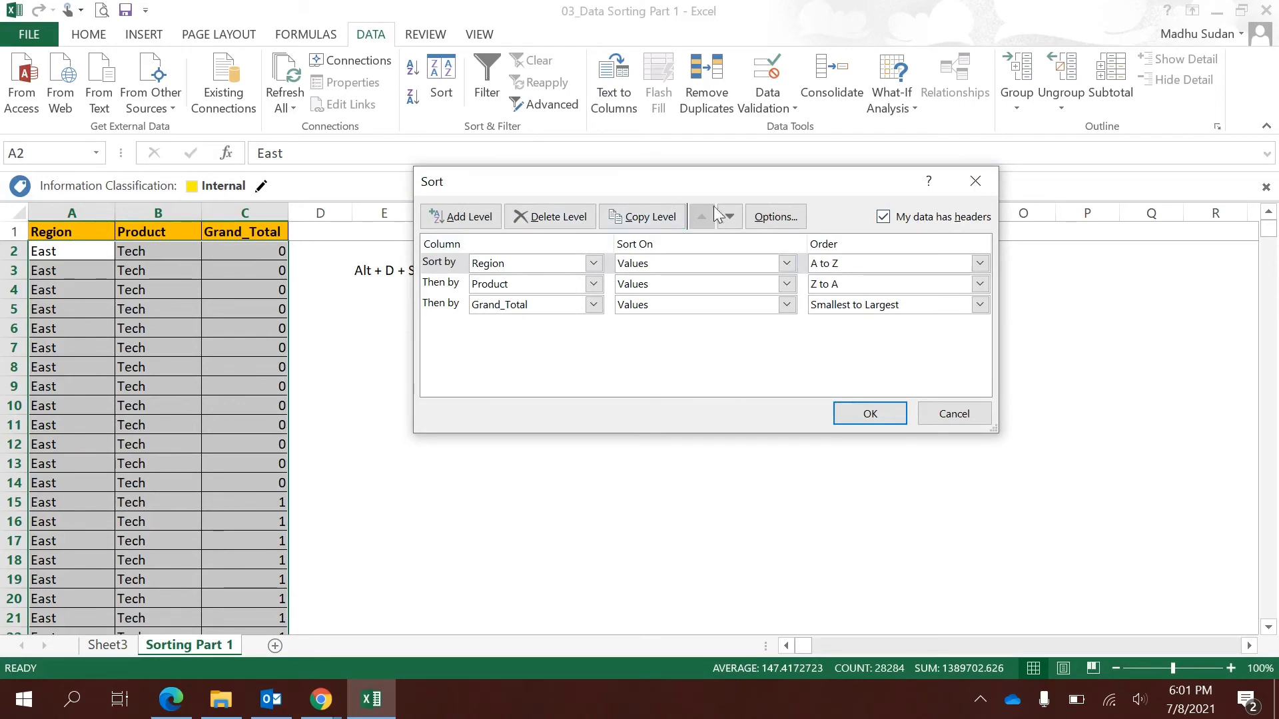
{"action": "left_click", "coordinate": [557, 217]}
{"action": "left_click", "coordinate": [557, 217]}
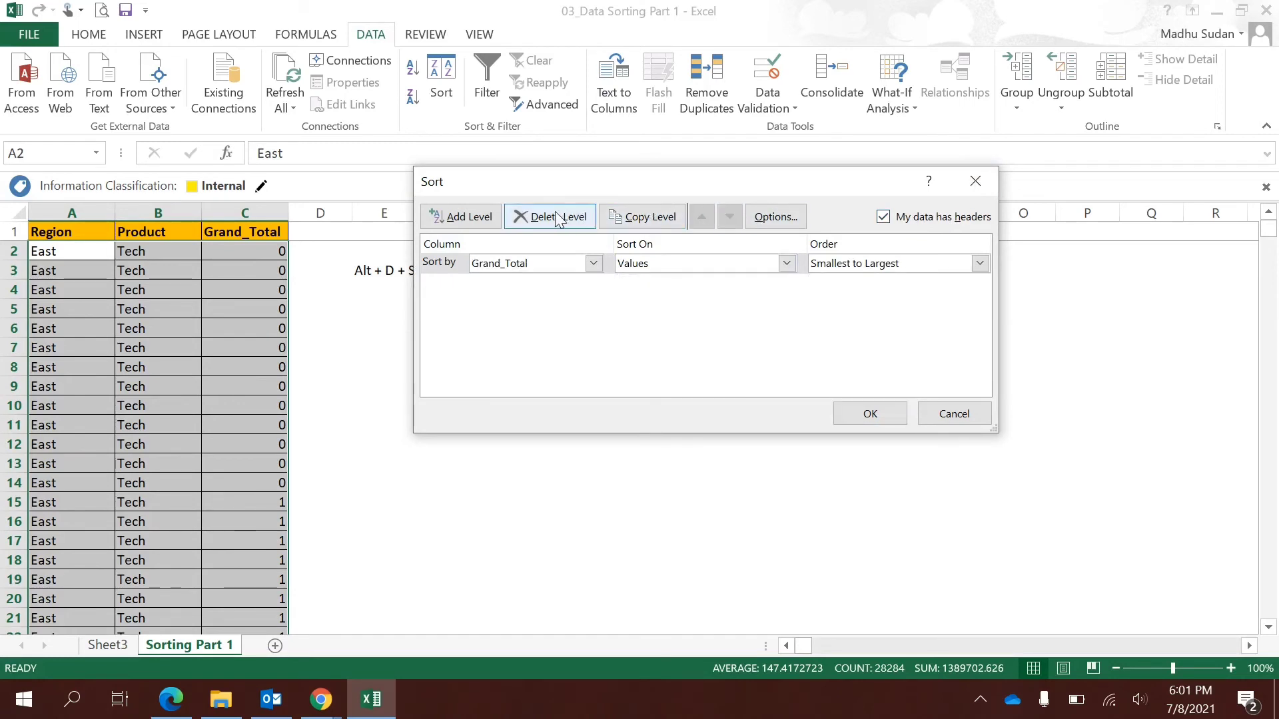
{"action": "left_click", "coordinate": [557, 217]}
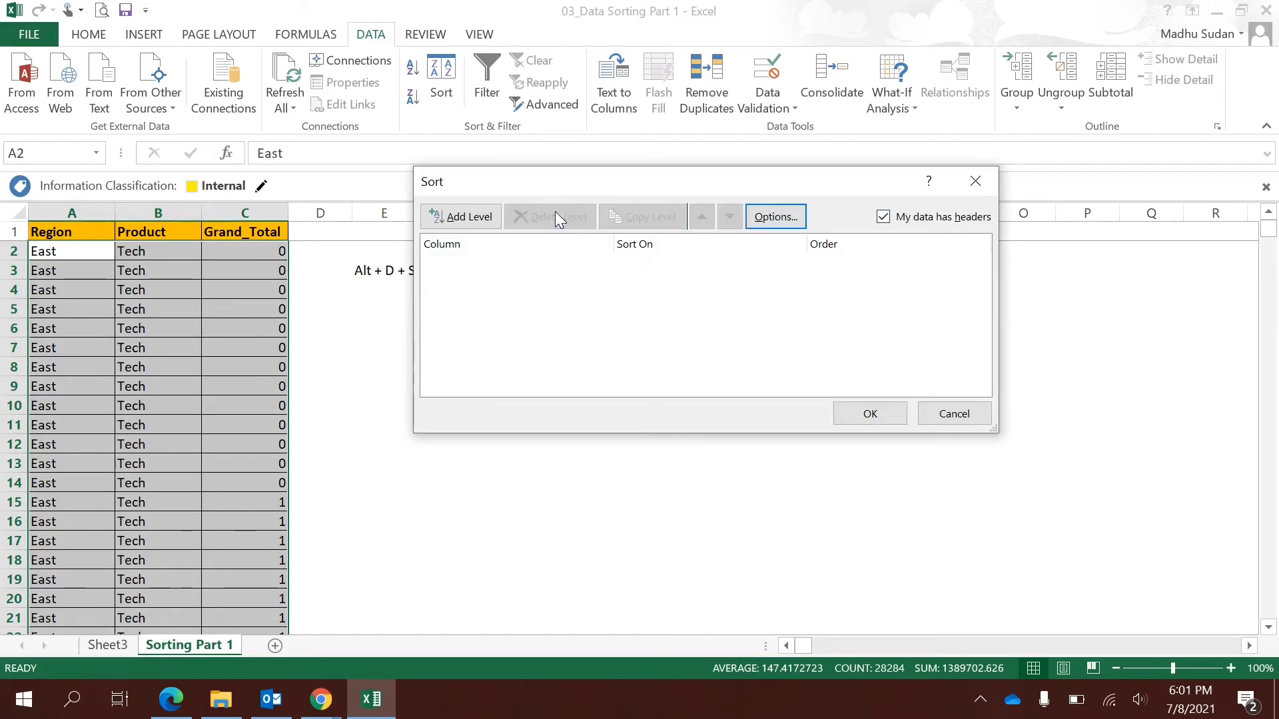
Add a single sort level on Region with the order Z to A
{"action": "left_click", "coordinate": [456, 222]}
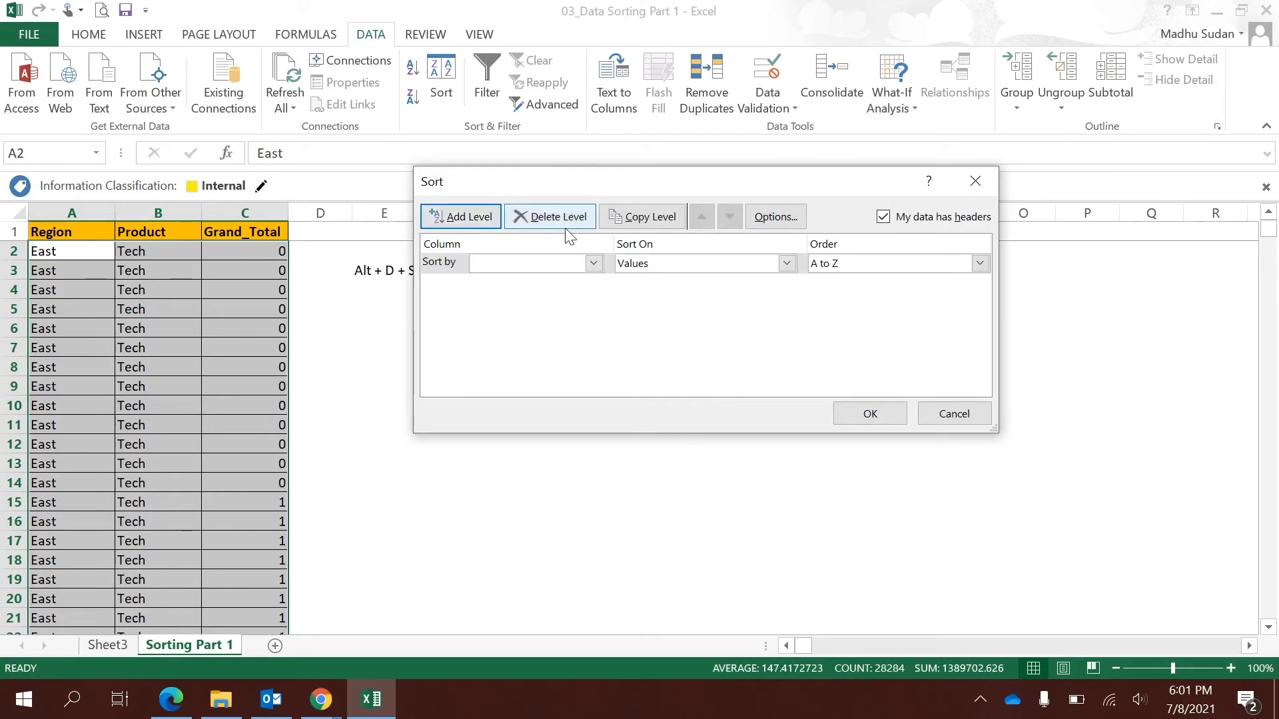
{"action": "left_click", "coordinate": [592, 264]}
{"action": "left_click", "coordinate": [570, 280]}
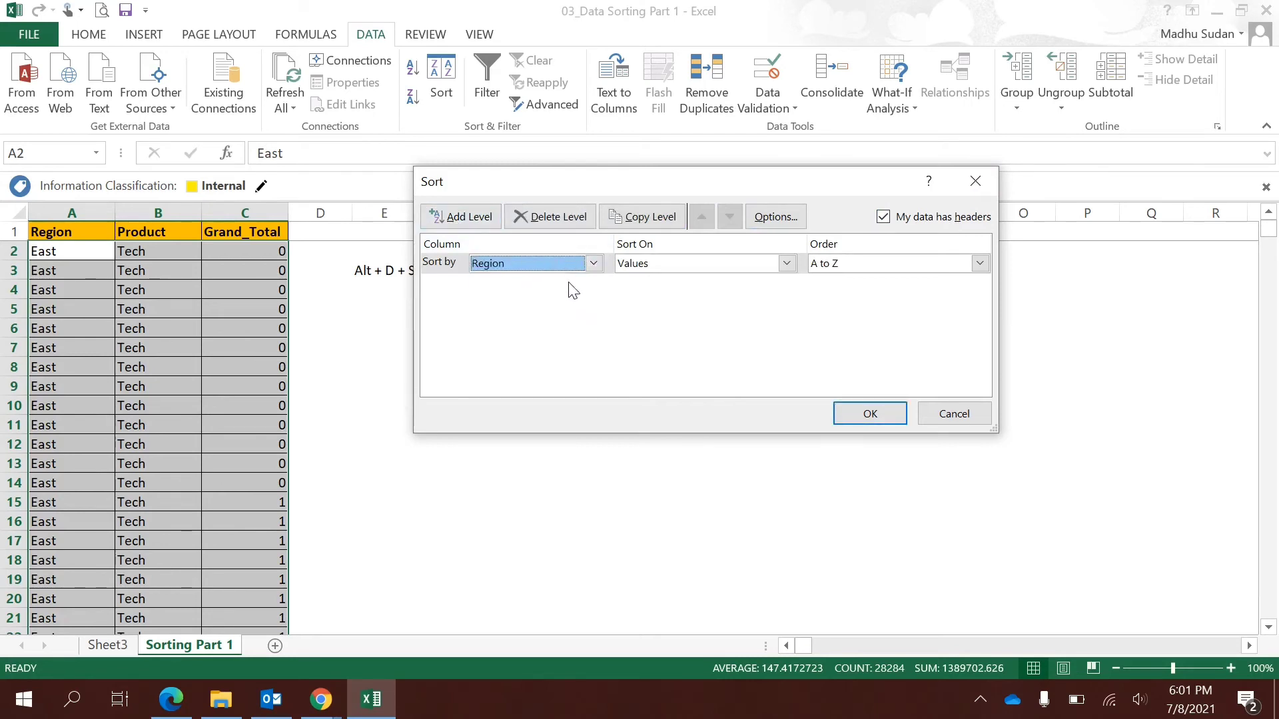
{"action": "left_click", "coordinate": [874, 262]}
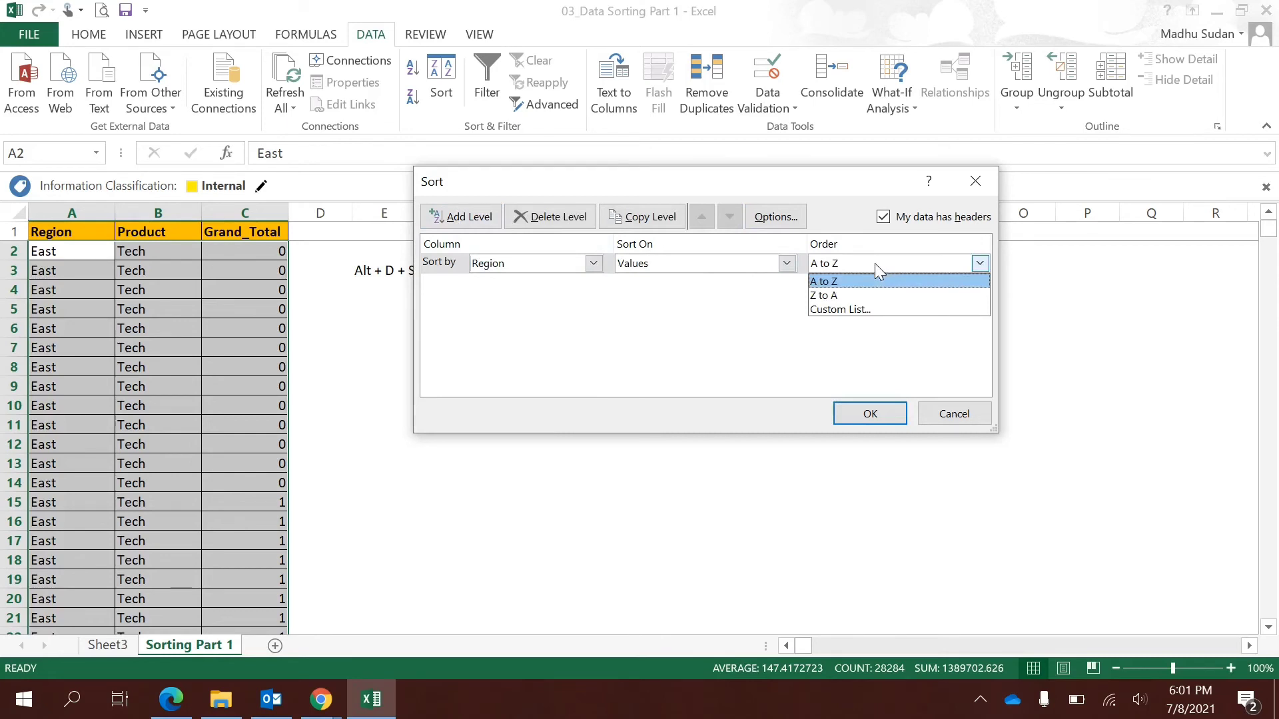
{"action": "left_click", "coordinate": [861, 295]}
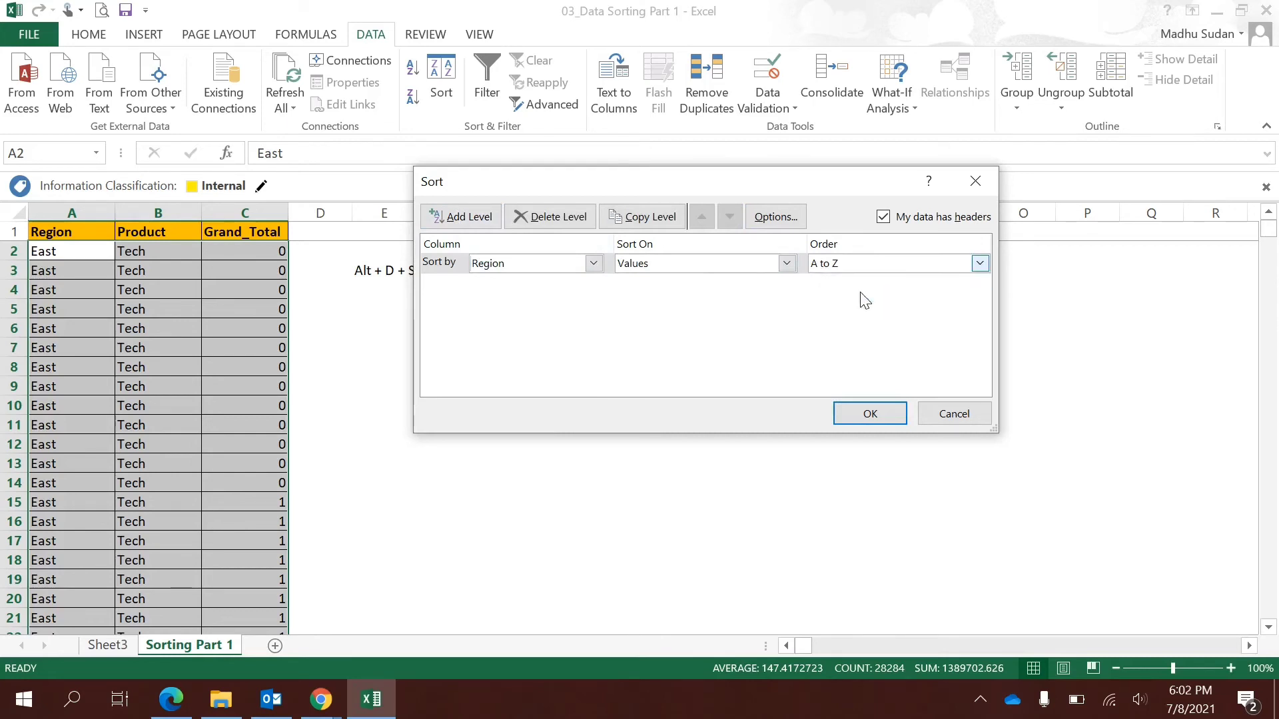
Try the Z to A sort on column A with the header row treated as data, and undo it
{"action": "left_click", "coordinate": [938, 223]}
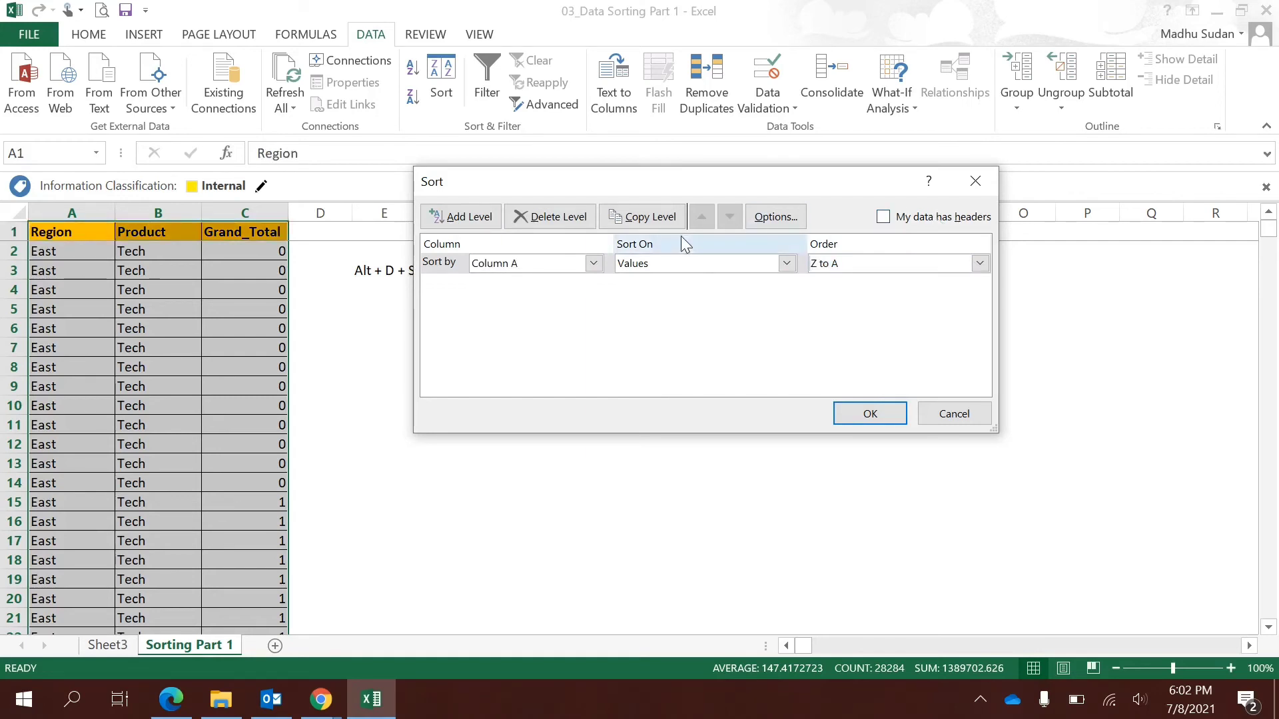
{"action": "left_click", "coordinate": [883, 220]}
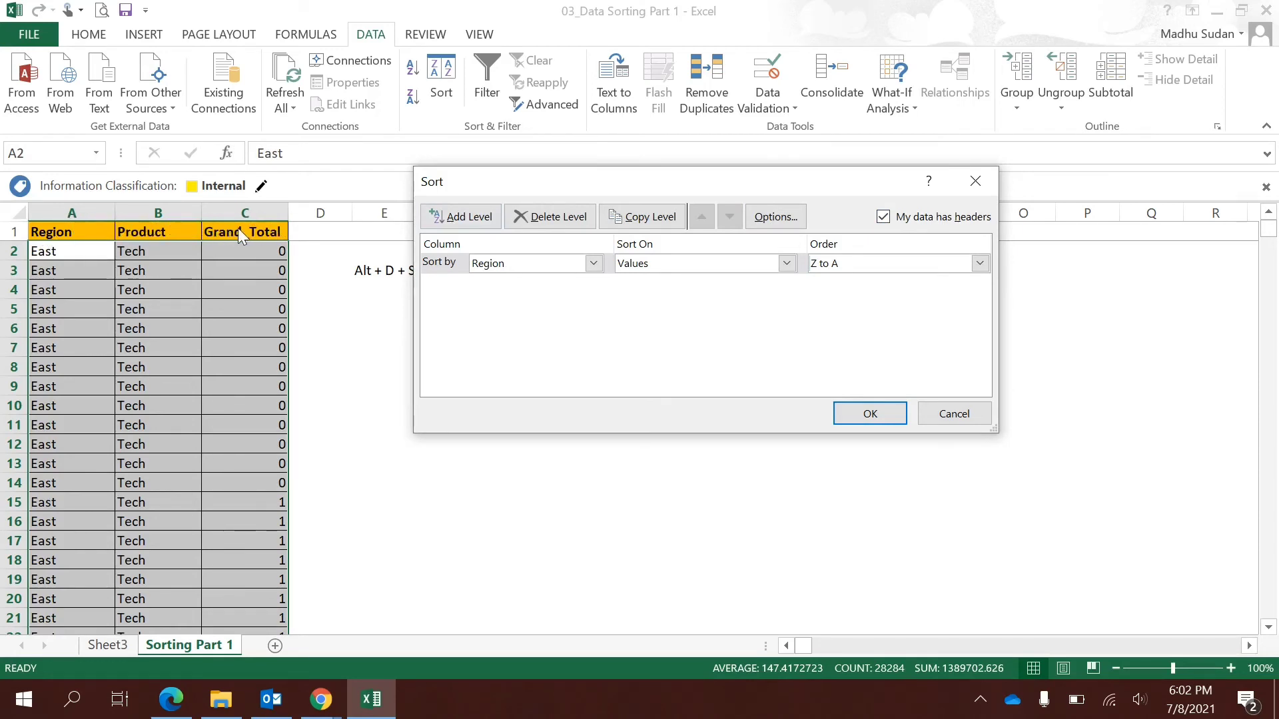
{"action": "left_click", "coordinate": [900, 222]}
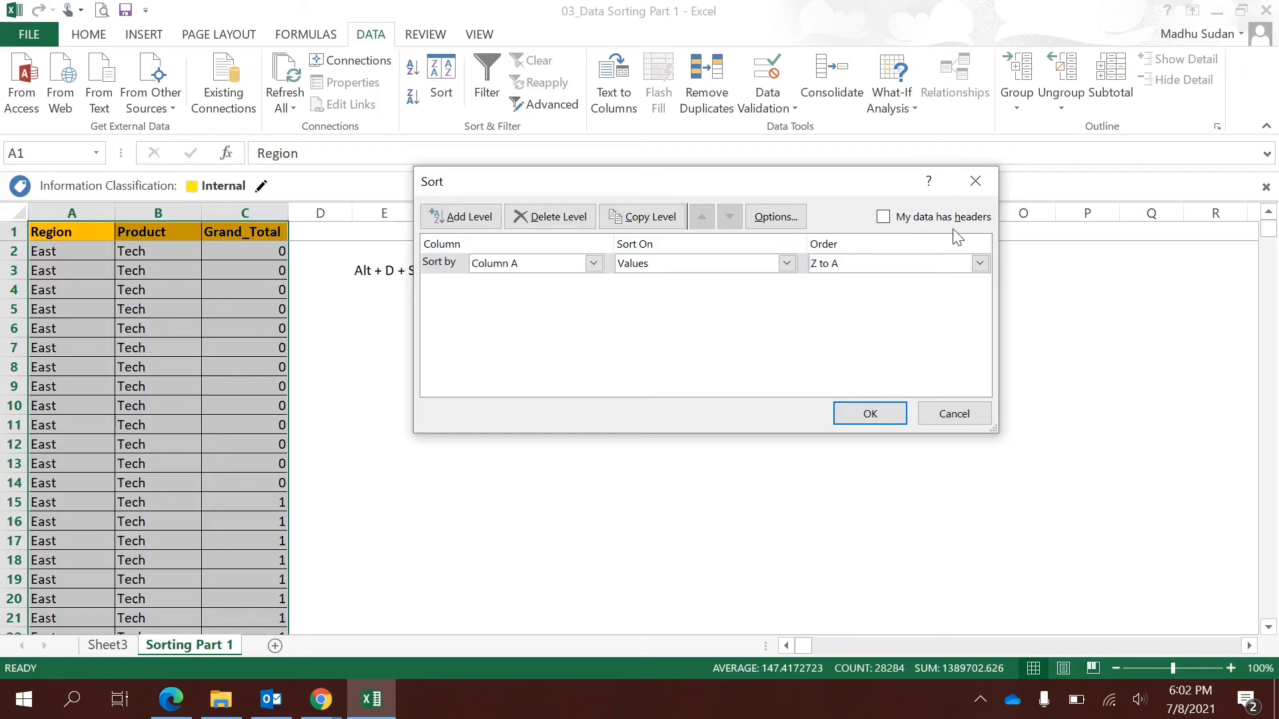
{"action": "left_click", "coordinate": [884, 414]}
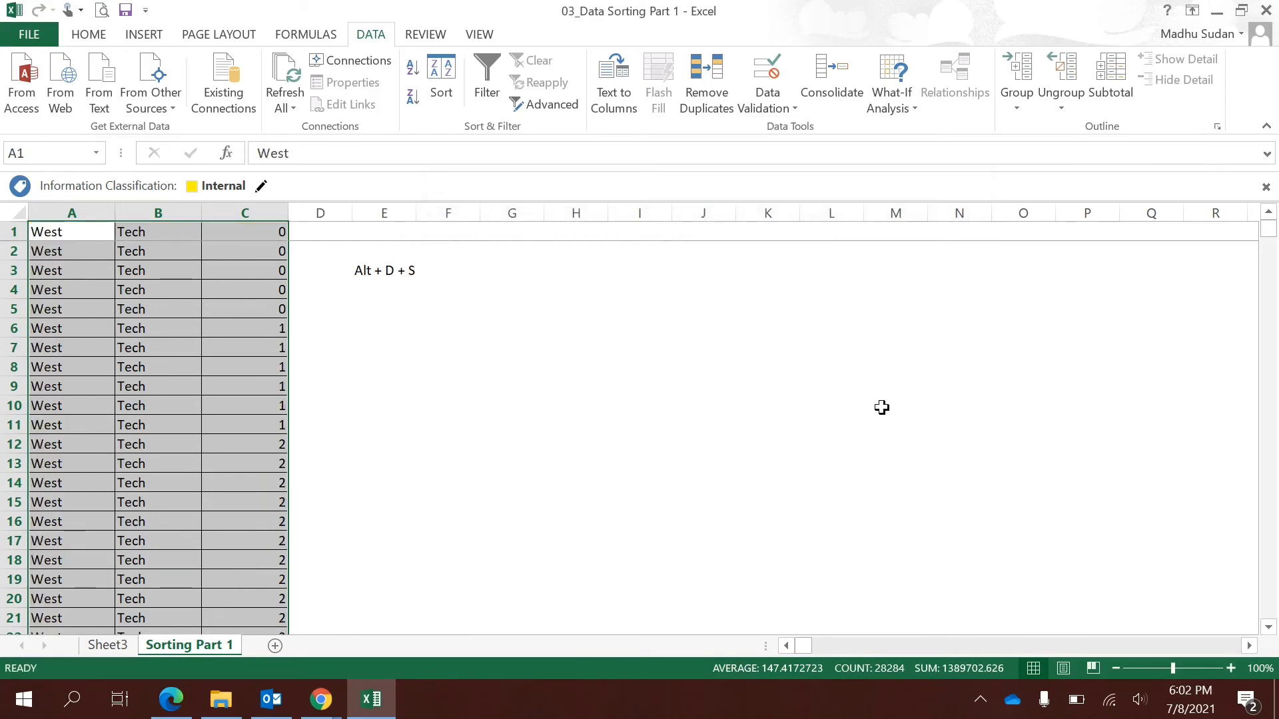
{"action": "left_click", "coordinate": [8, 231]}
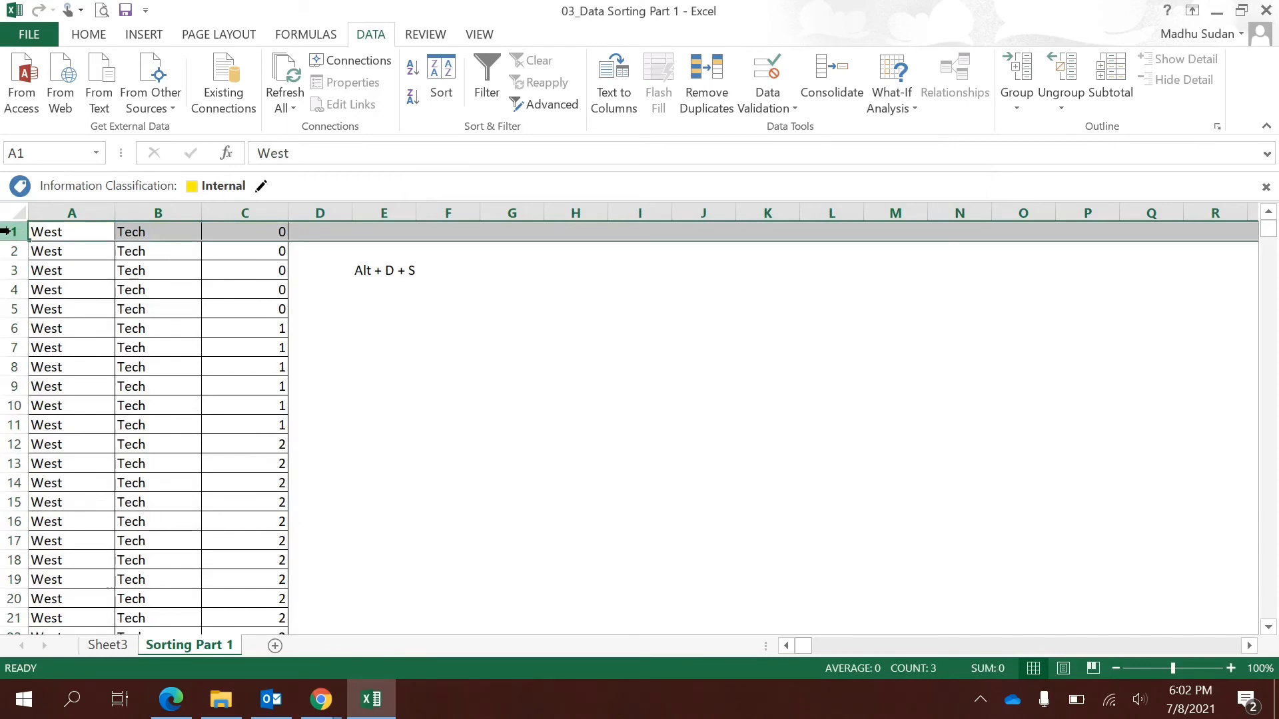
{"action": "key", "text": "ctrl+z"}
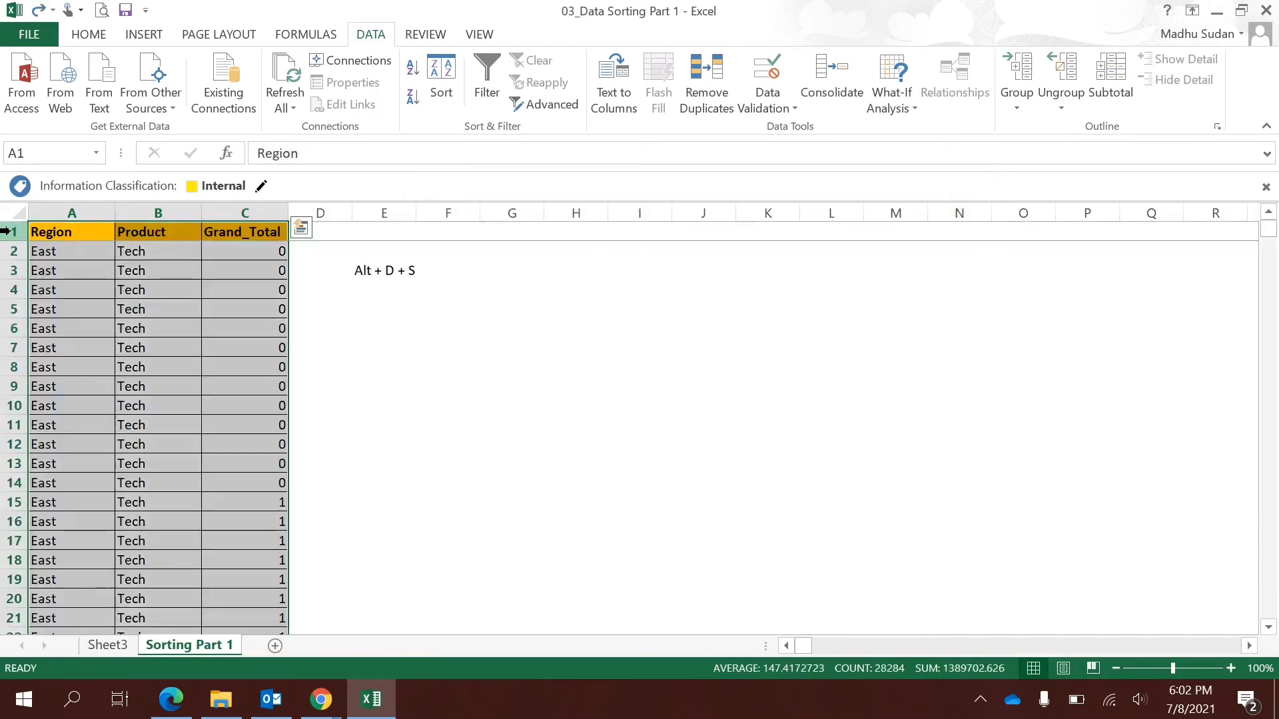
Reselect the whole table and apply the three-level Region, Product and Grand_Total sort with the first row treated as headers
{"action": "key", "text": "Up"}
{"action": "key", "text": "ctrl+shift+Right"}
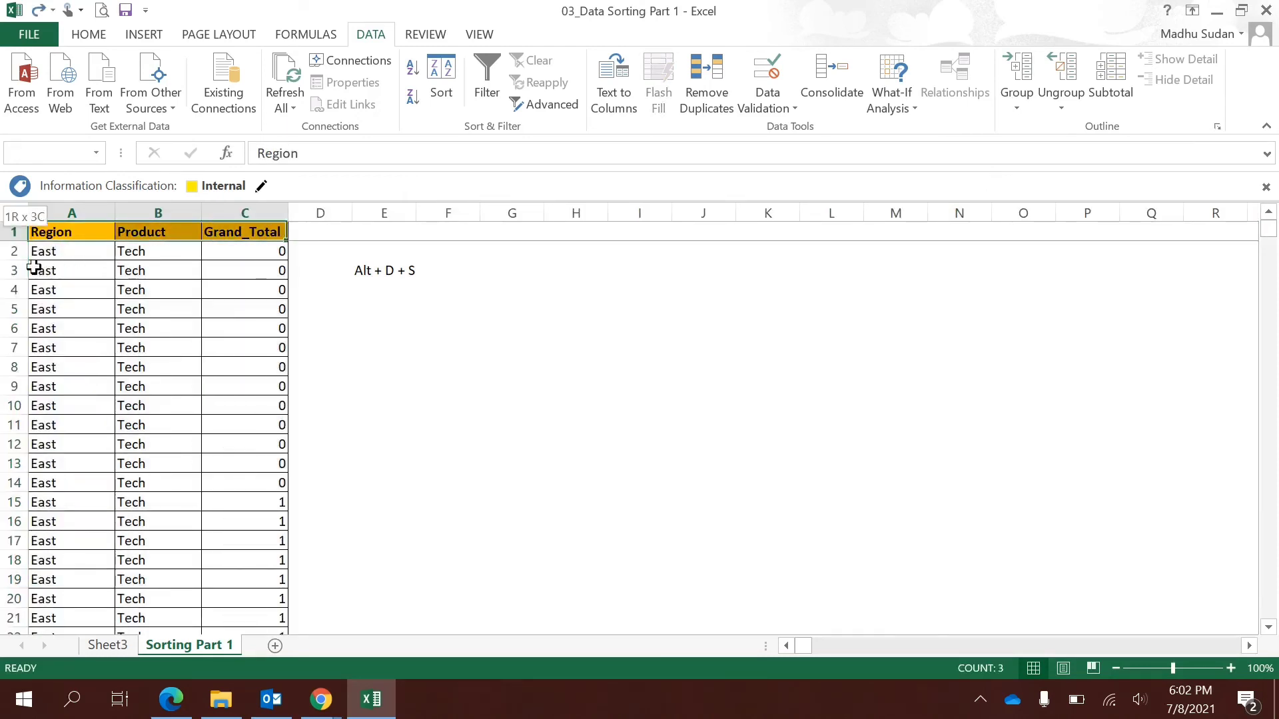
{"action": "key", "text": "ctrl+shift+Down"}
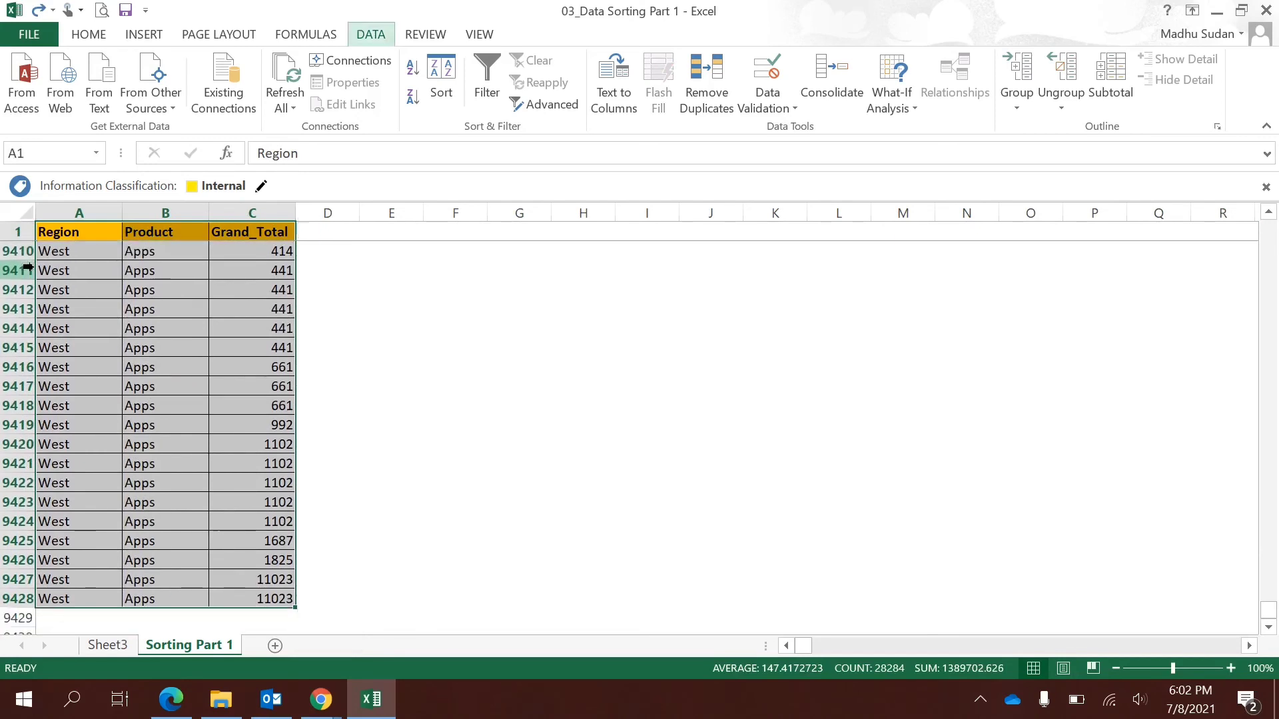
{"action": "key", "text": "alt+a"}
{"action": "key", "text": "s"}
{"action": "key", "text": "s"}
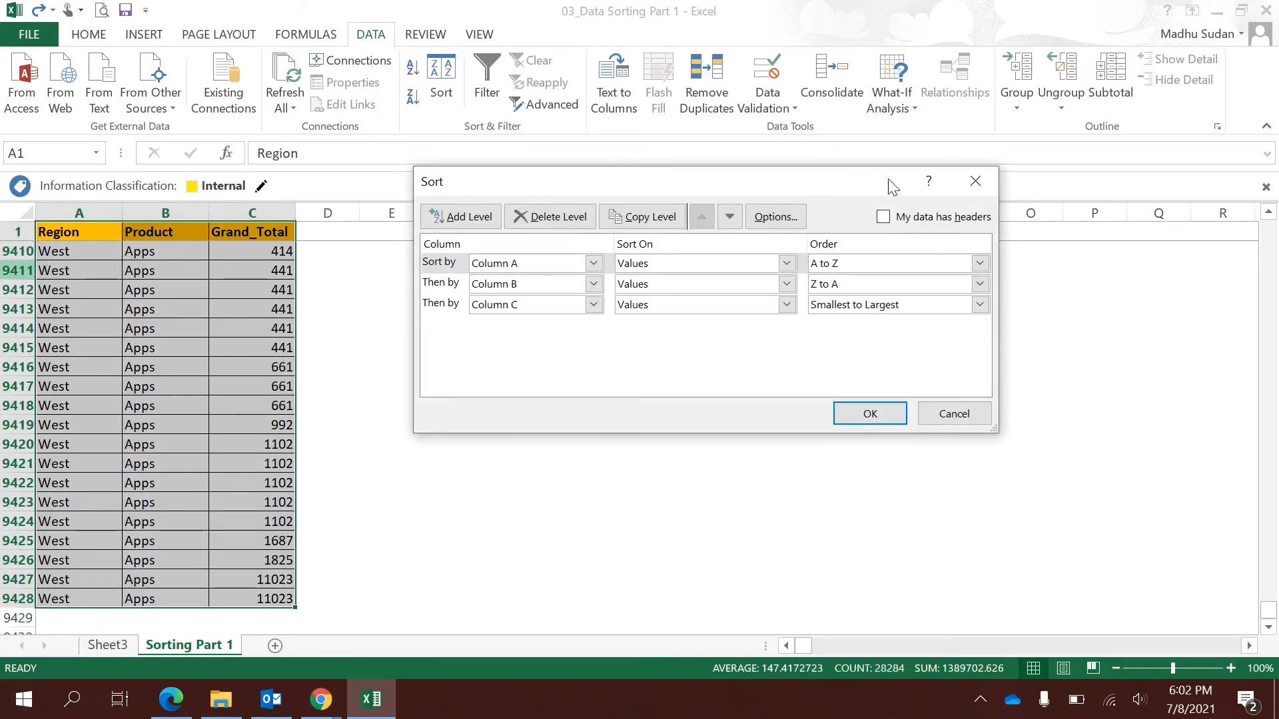
{"action": "left_click", "coordinate": [884, 222]}
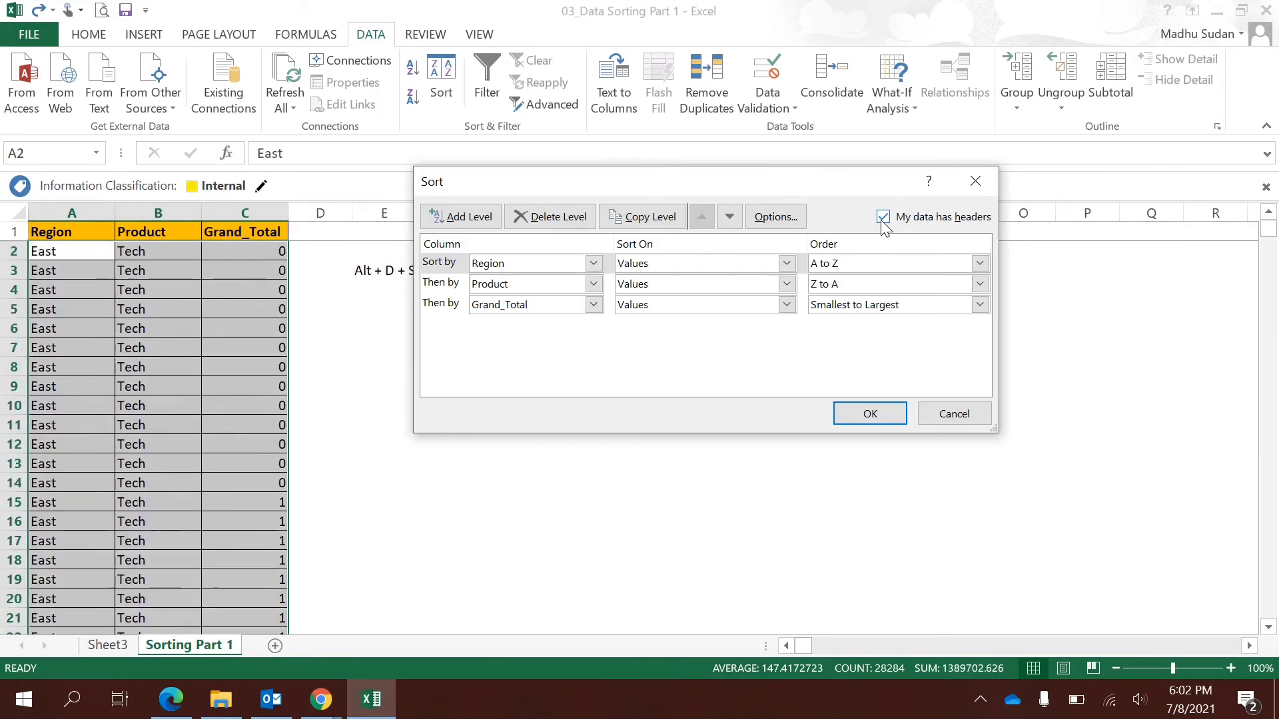
{"action": "left_click", "coordinate": [888, 418]}
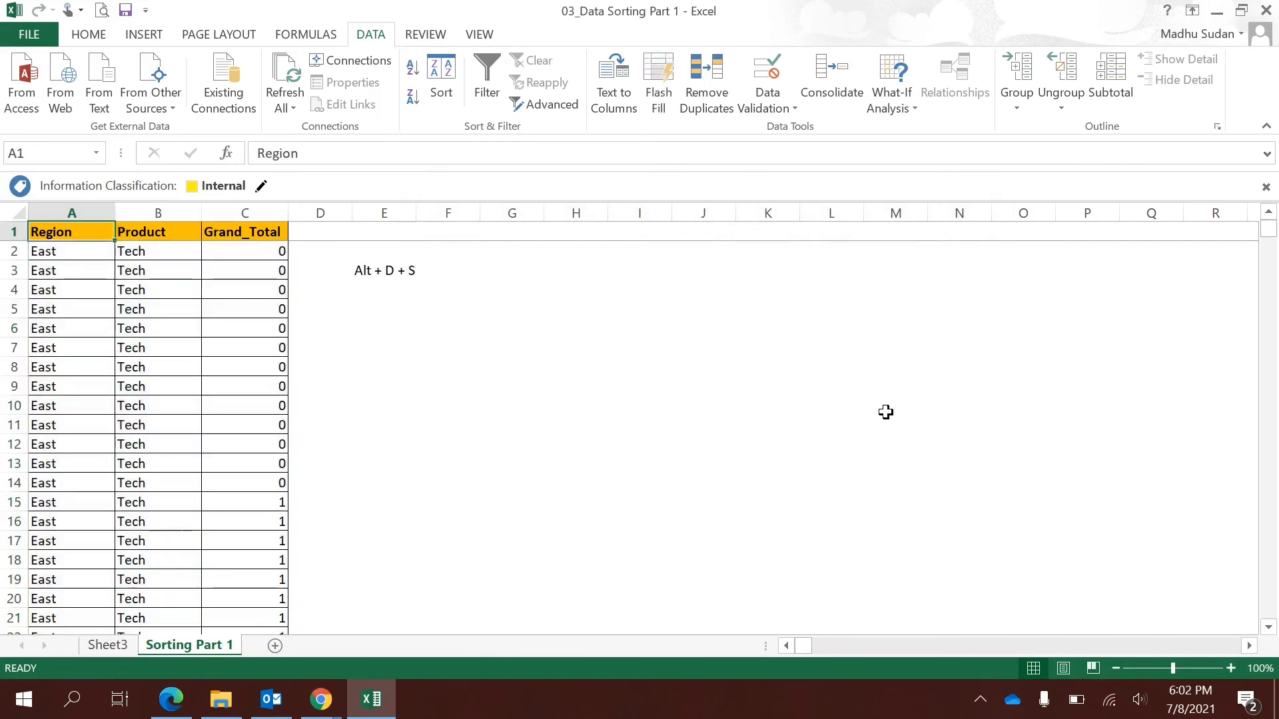
Add three blank sort levels below Region and delete levels until only Region and one blank level remain
{"action": "key", "text": "alt+d+s"}
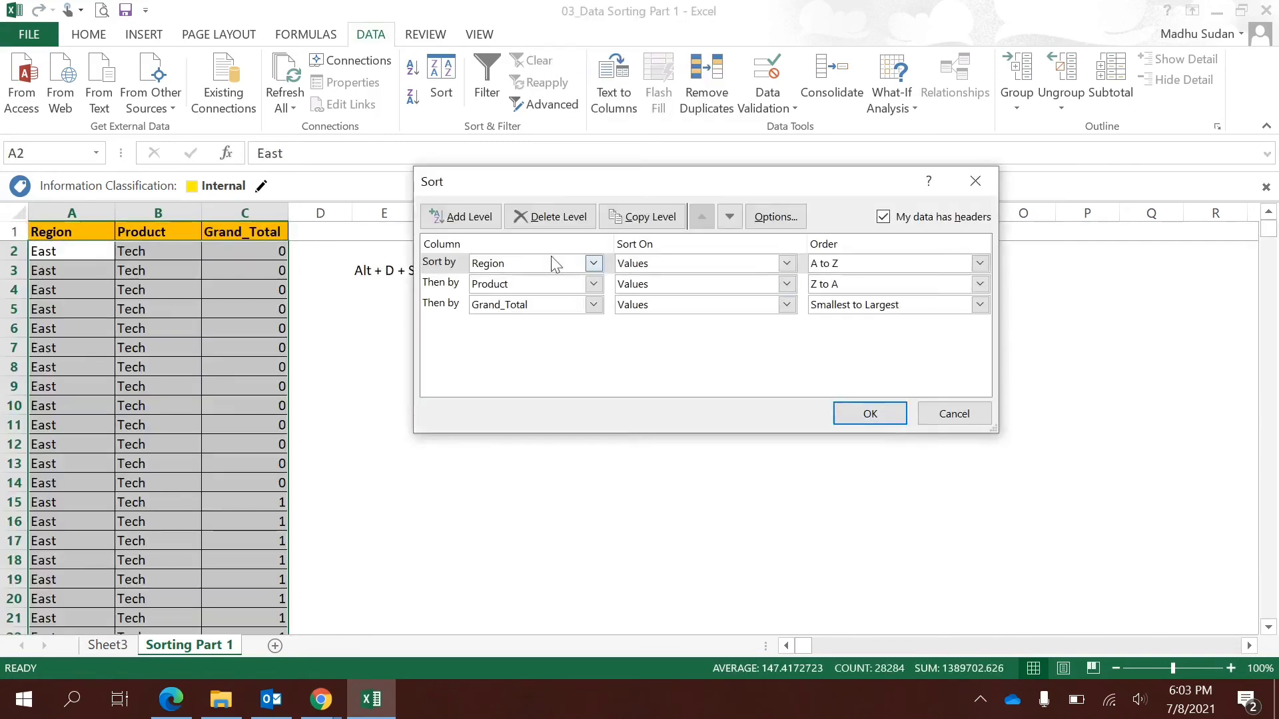
{"action": "left_click", "coordinate": [472, 218]}
{"action": "left_click", "coordinate": [471, 218]}
{"action": "left_click", "coordinate": [472, 218]}
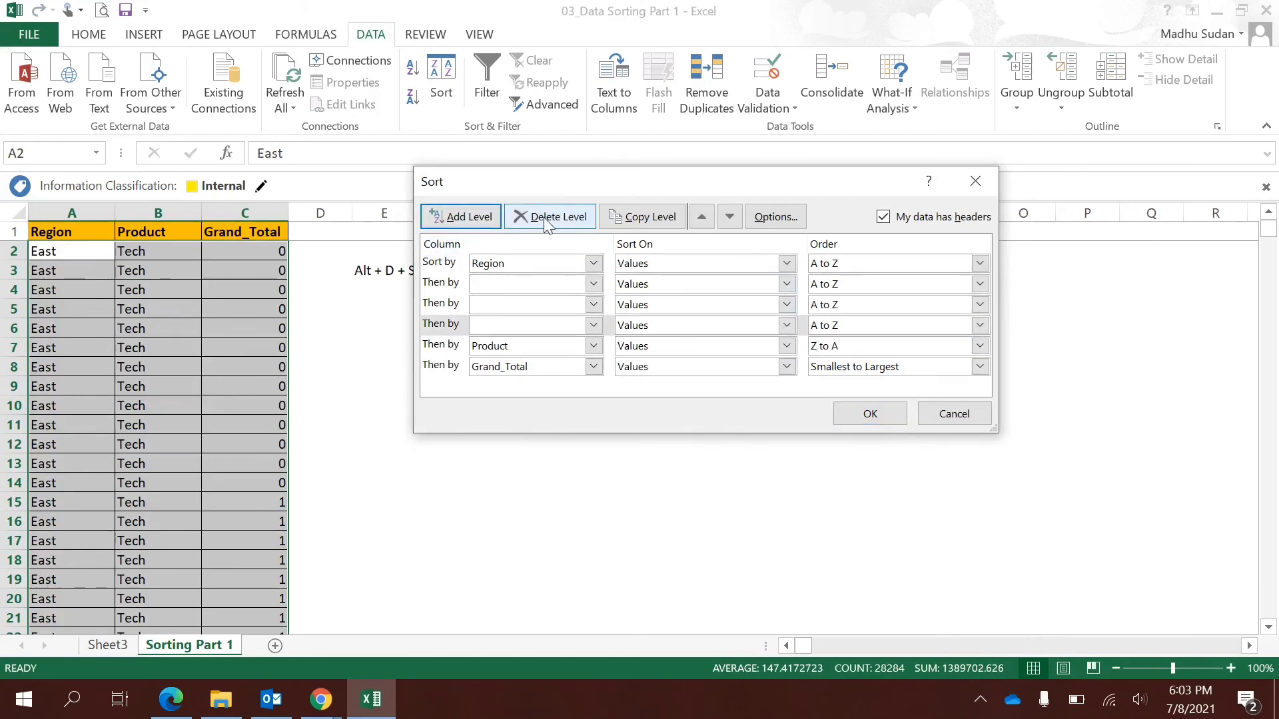
{"action": "left_click", "coordinate": [545, 223]}
{"action": "left_click", "coordinate": [545, 224]}
{"action": "left_click", "coordinate": [545, 224]}
{"action": "left_click", "coordinate": [545, 223]}
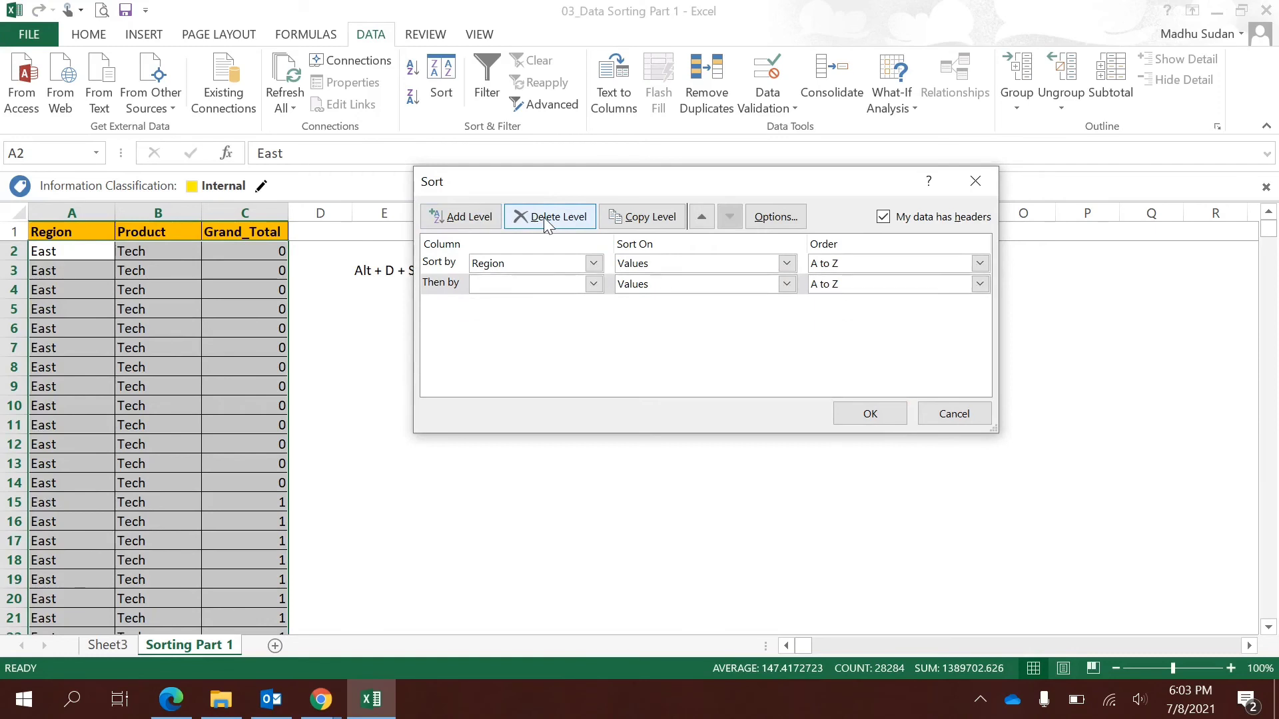
Copy the blank sort level, view the sort orientation options, and cancel the sort changes
{"action": "left_click", "coordinate": [443, 285]}
{"action": "left_click", "coordinate": [633, 222]}
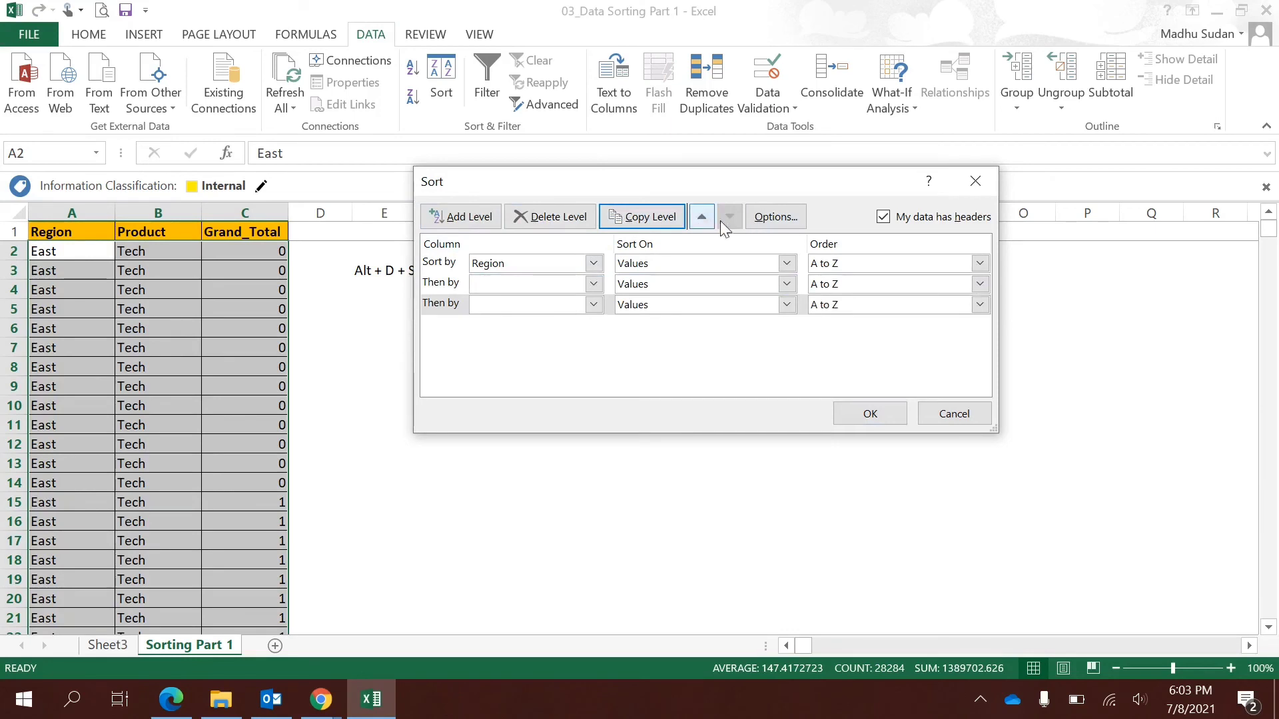
{"action": "left_click", "coordinate": [778, 218]}
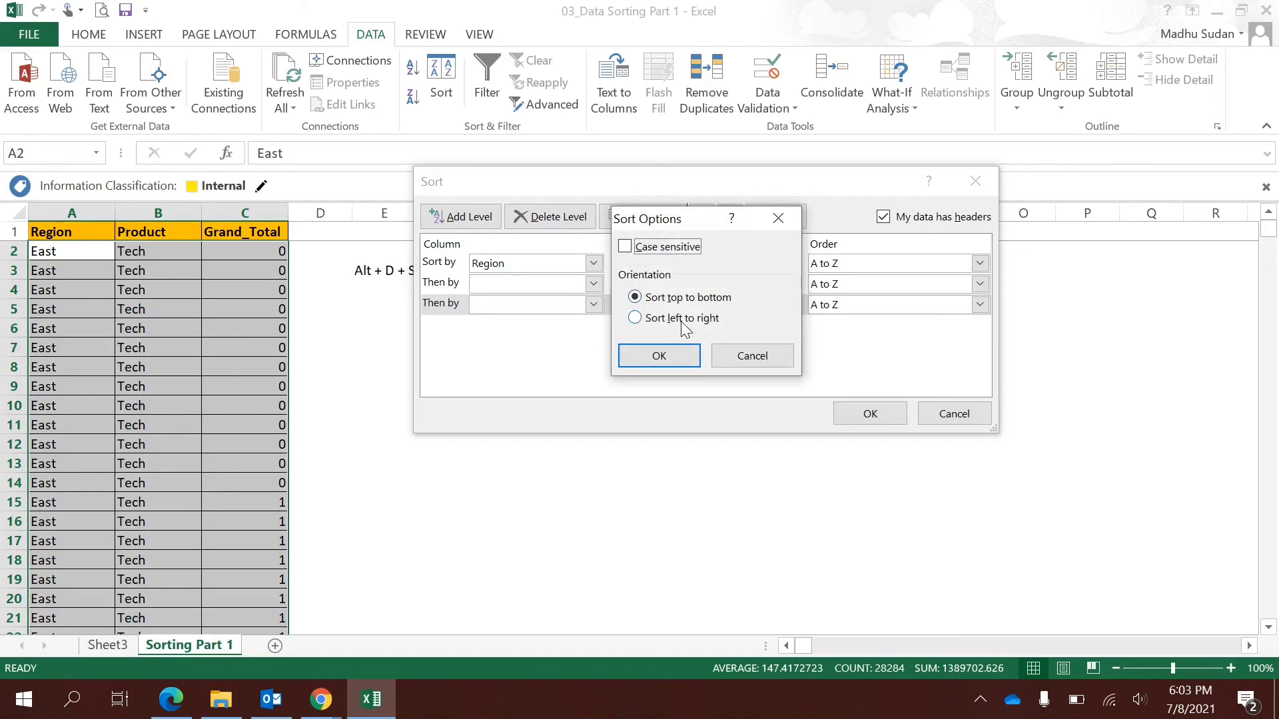
{"action": "left_click", "coordinate": [765, 354]}
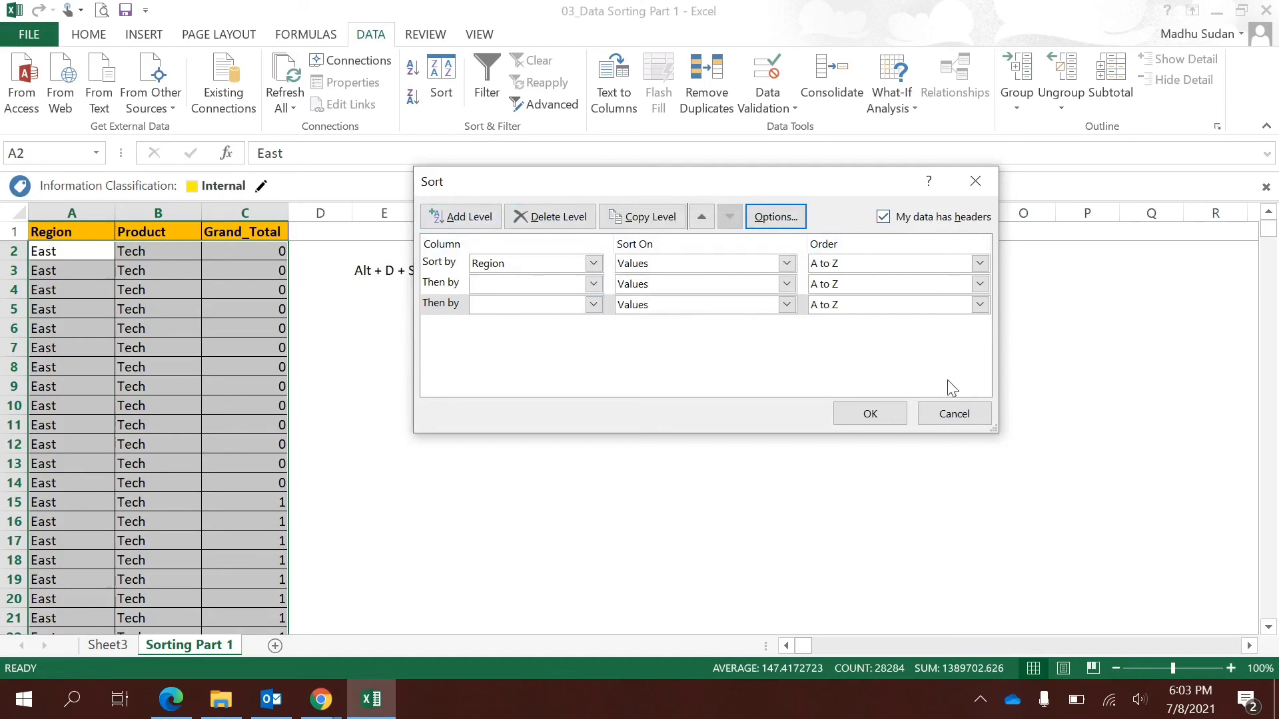
{"action": "left_click", "coordinate": [960, 423]}
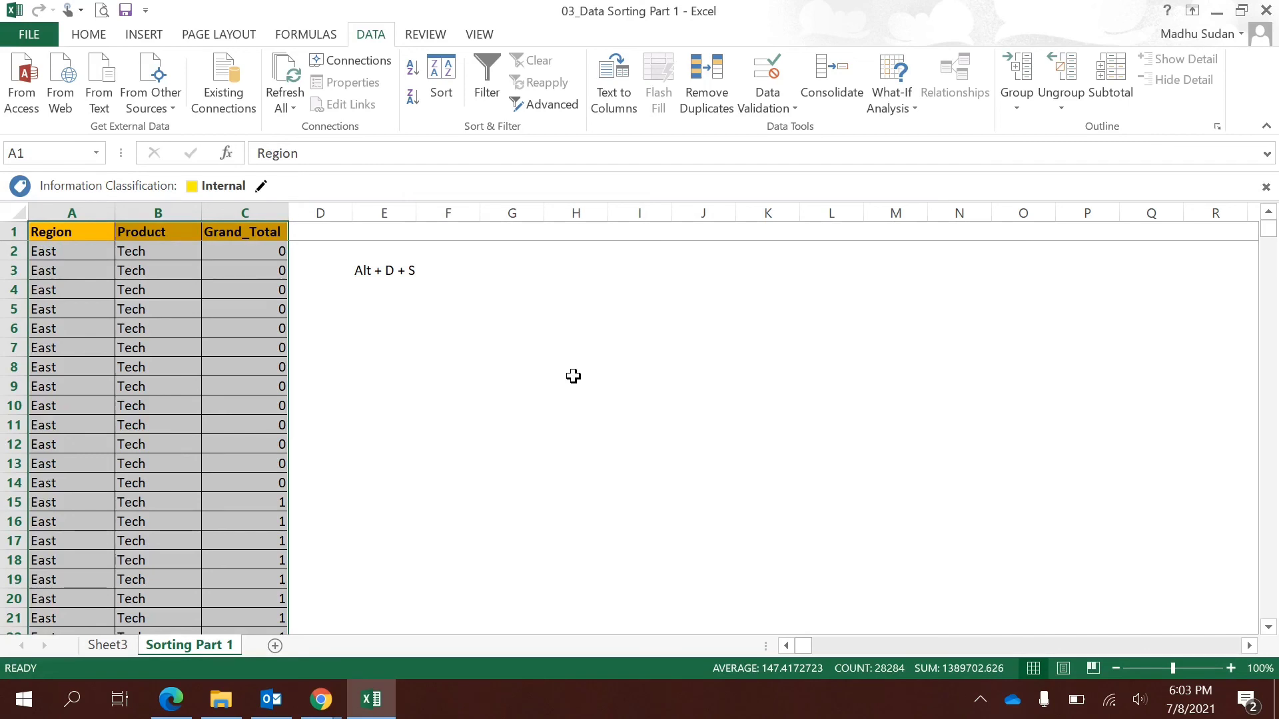
Minimize all open windows to show the desktop
{"action": "key", "text": "super+d"}
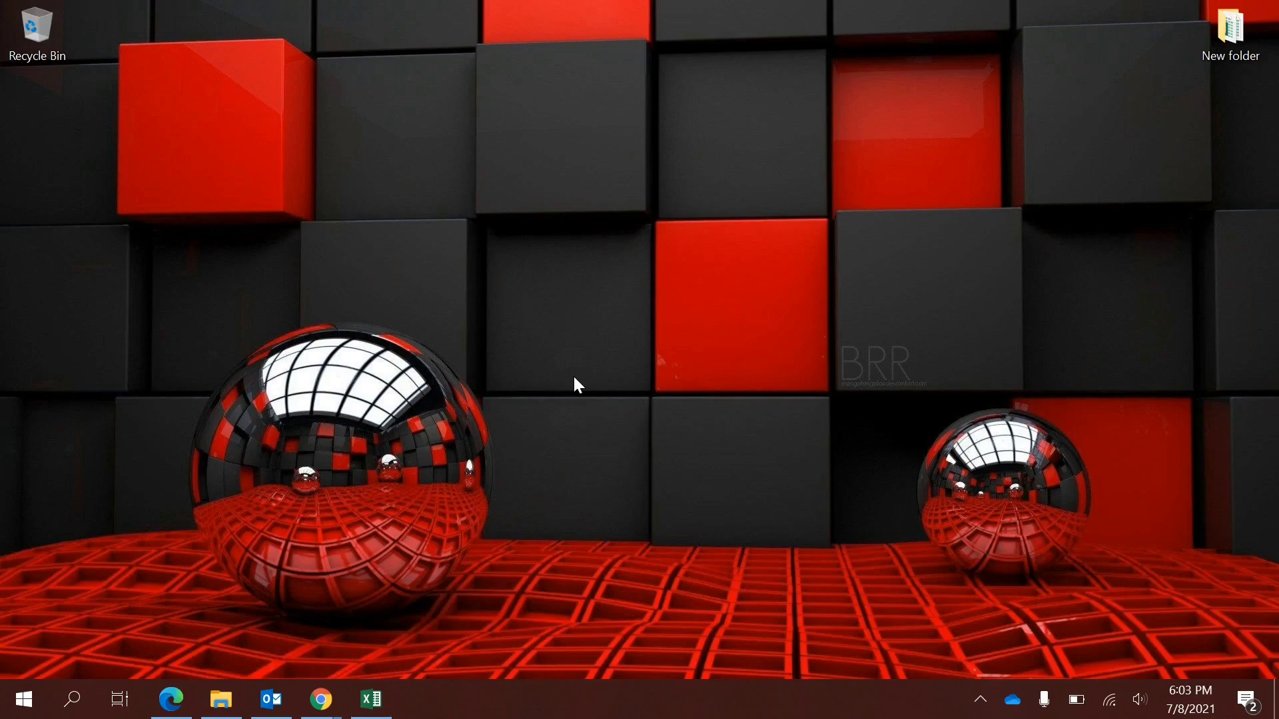